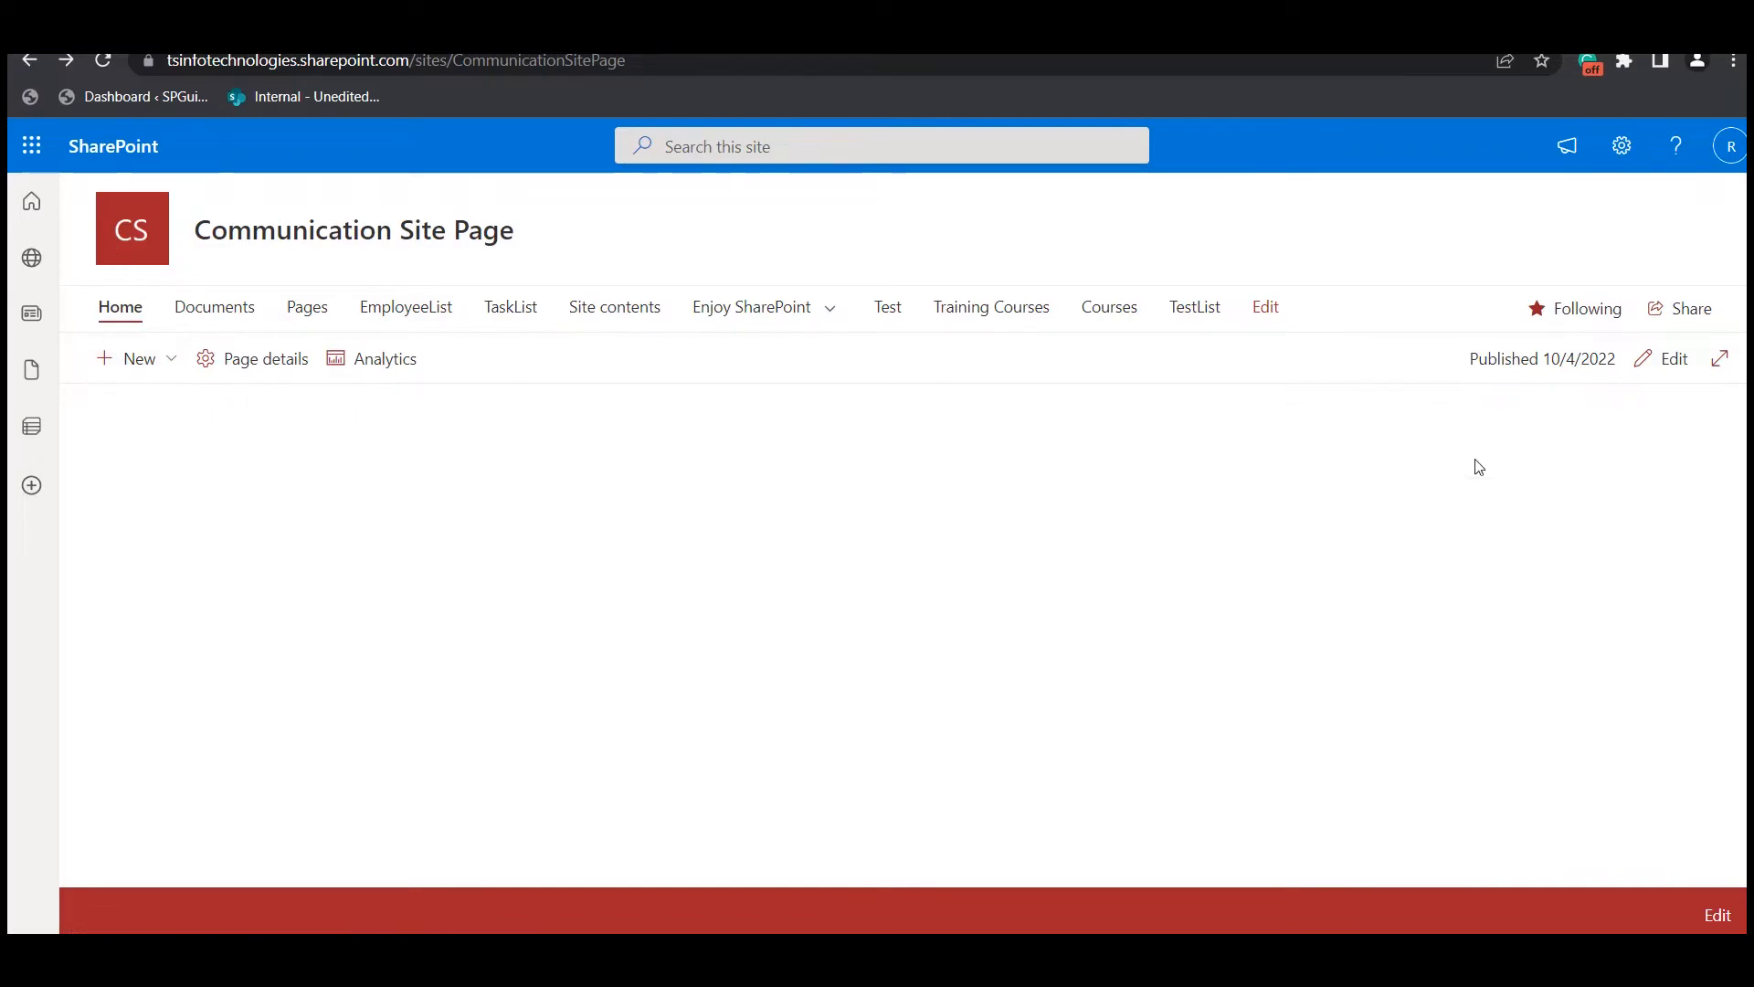
- Create a new news post on the communication site from the Visual template
{"action": "left_click", "coordinate": [176, 368]}
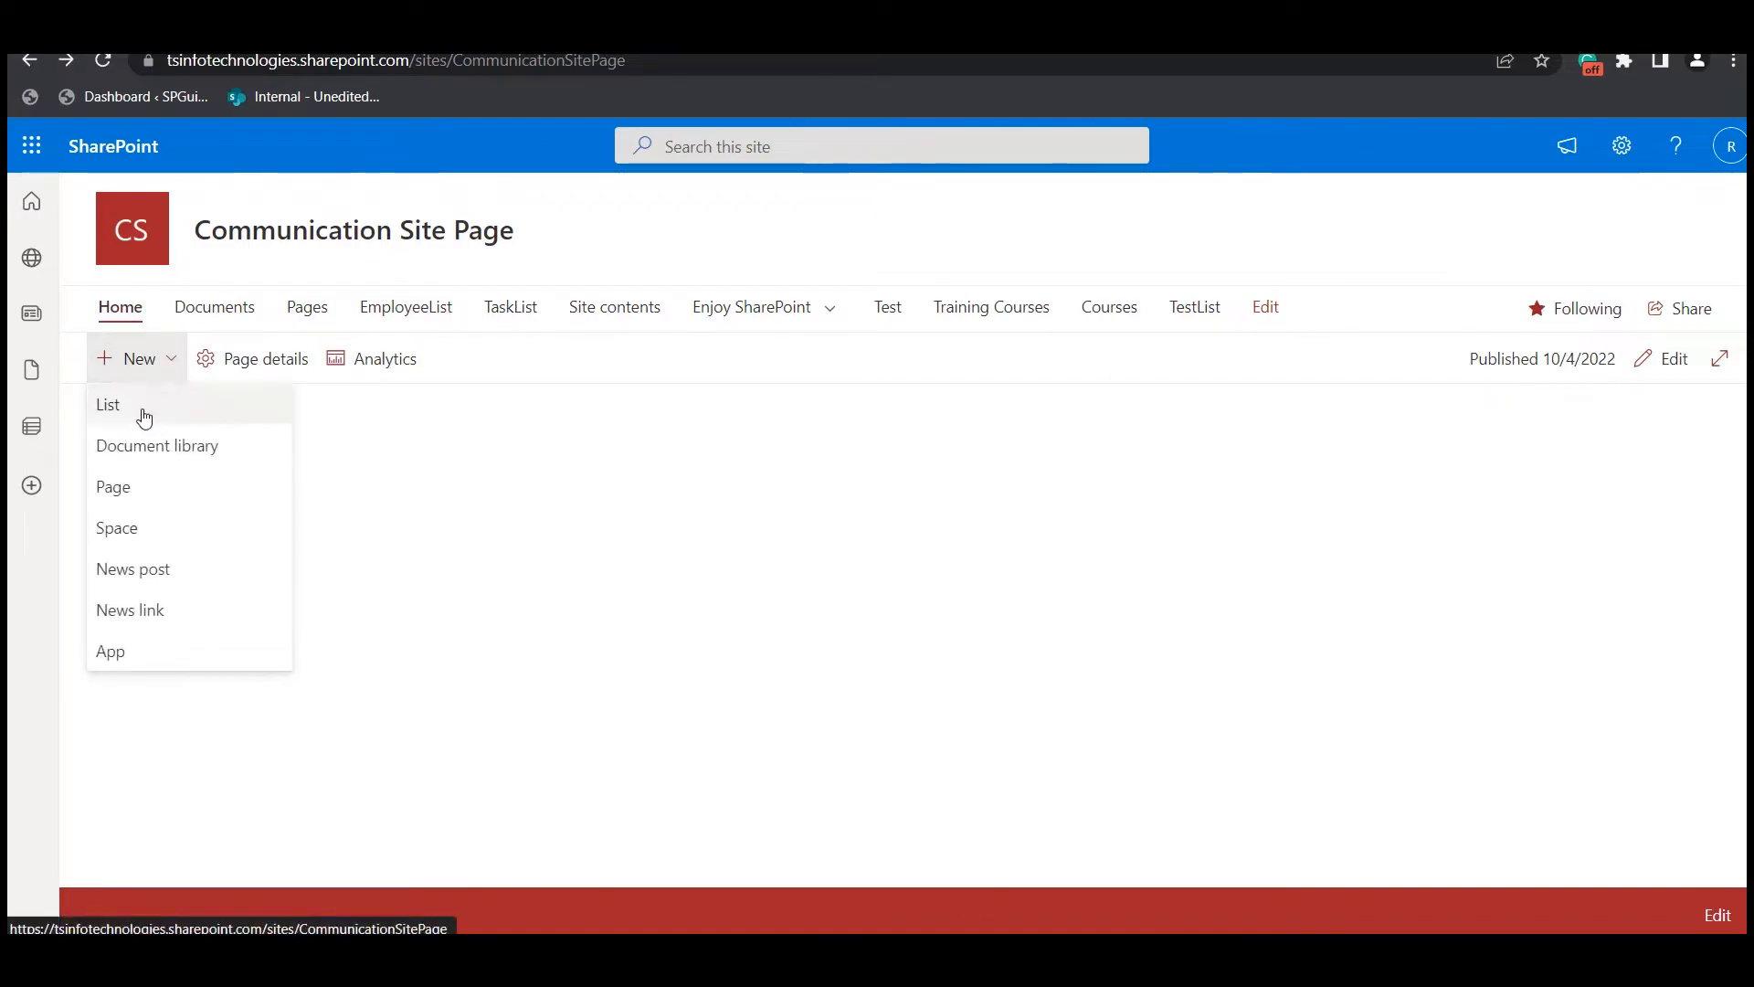
{"action": "left_click", "coordinate": [205, 579]}
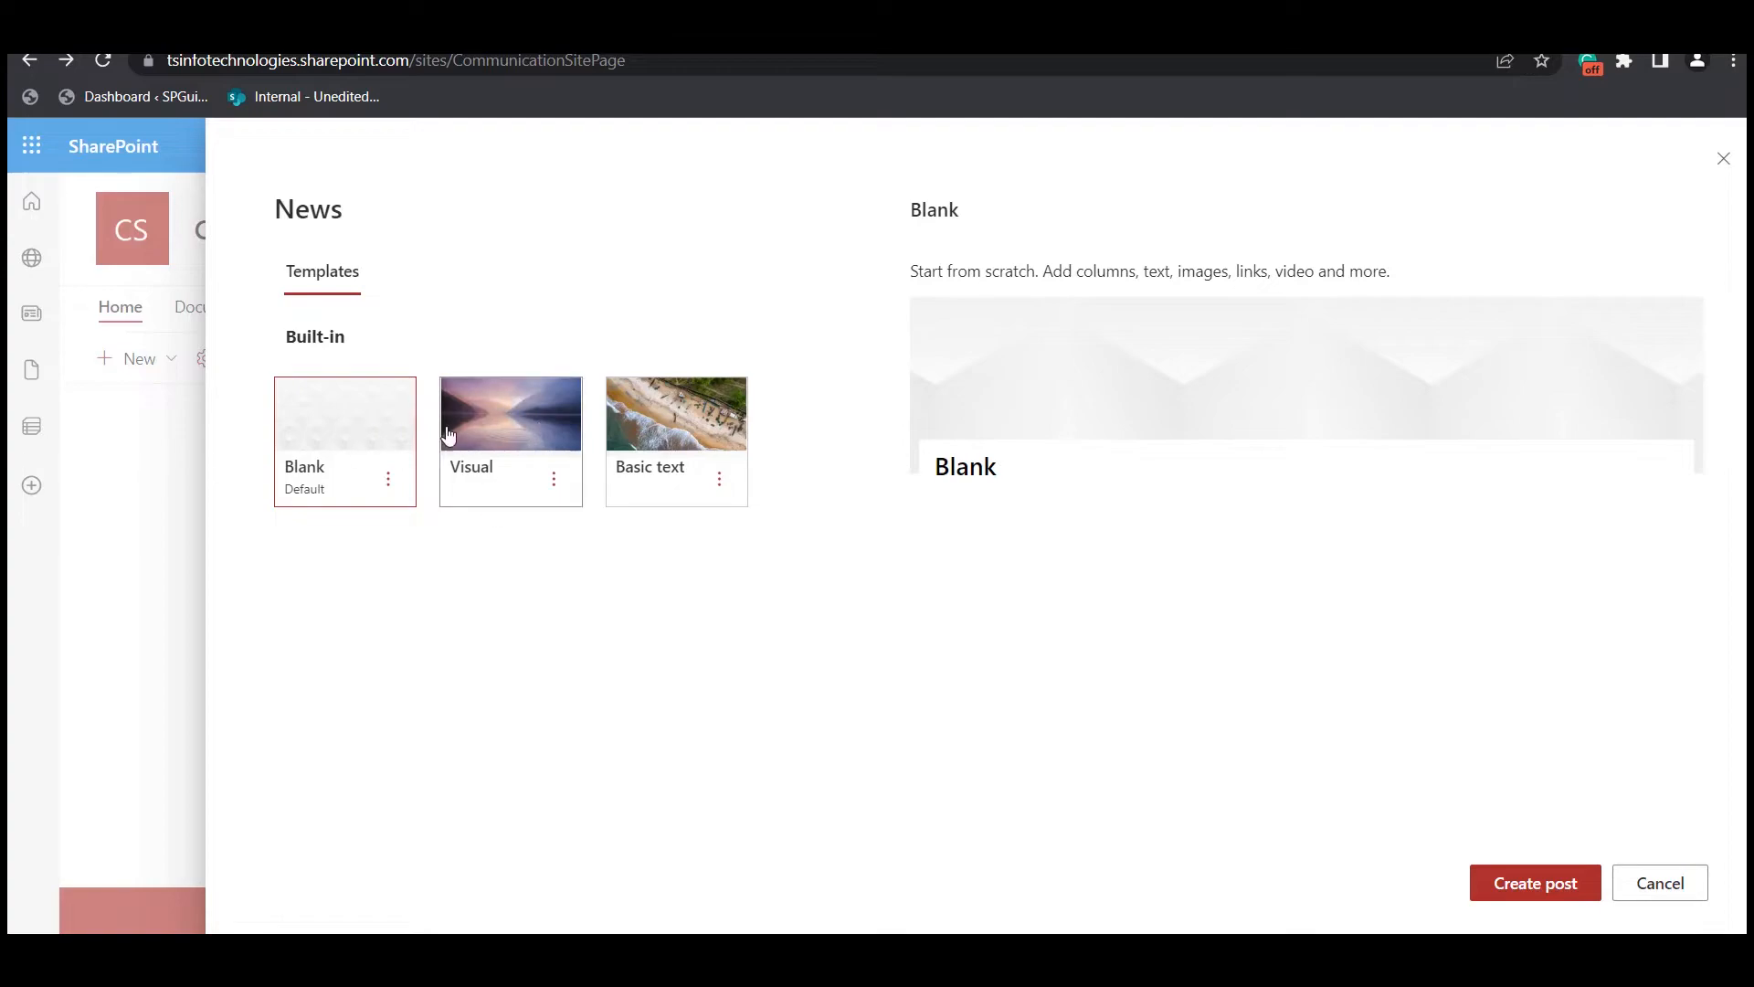
{"action": "left_click", "coordinate": [502, 417]}
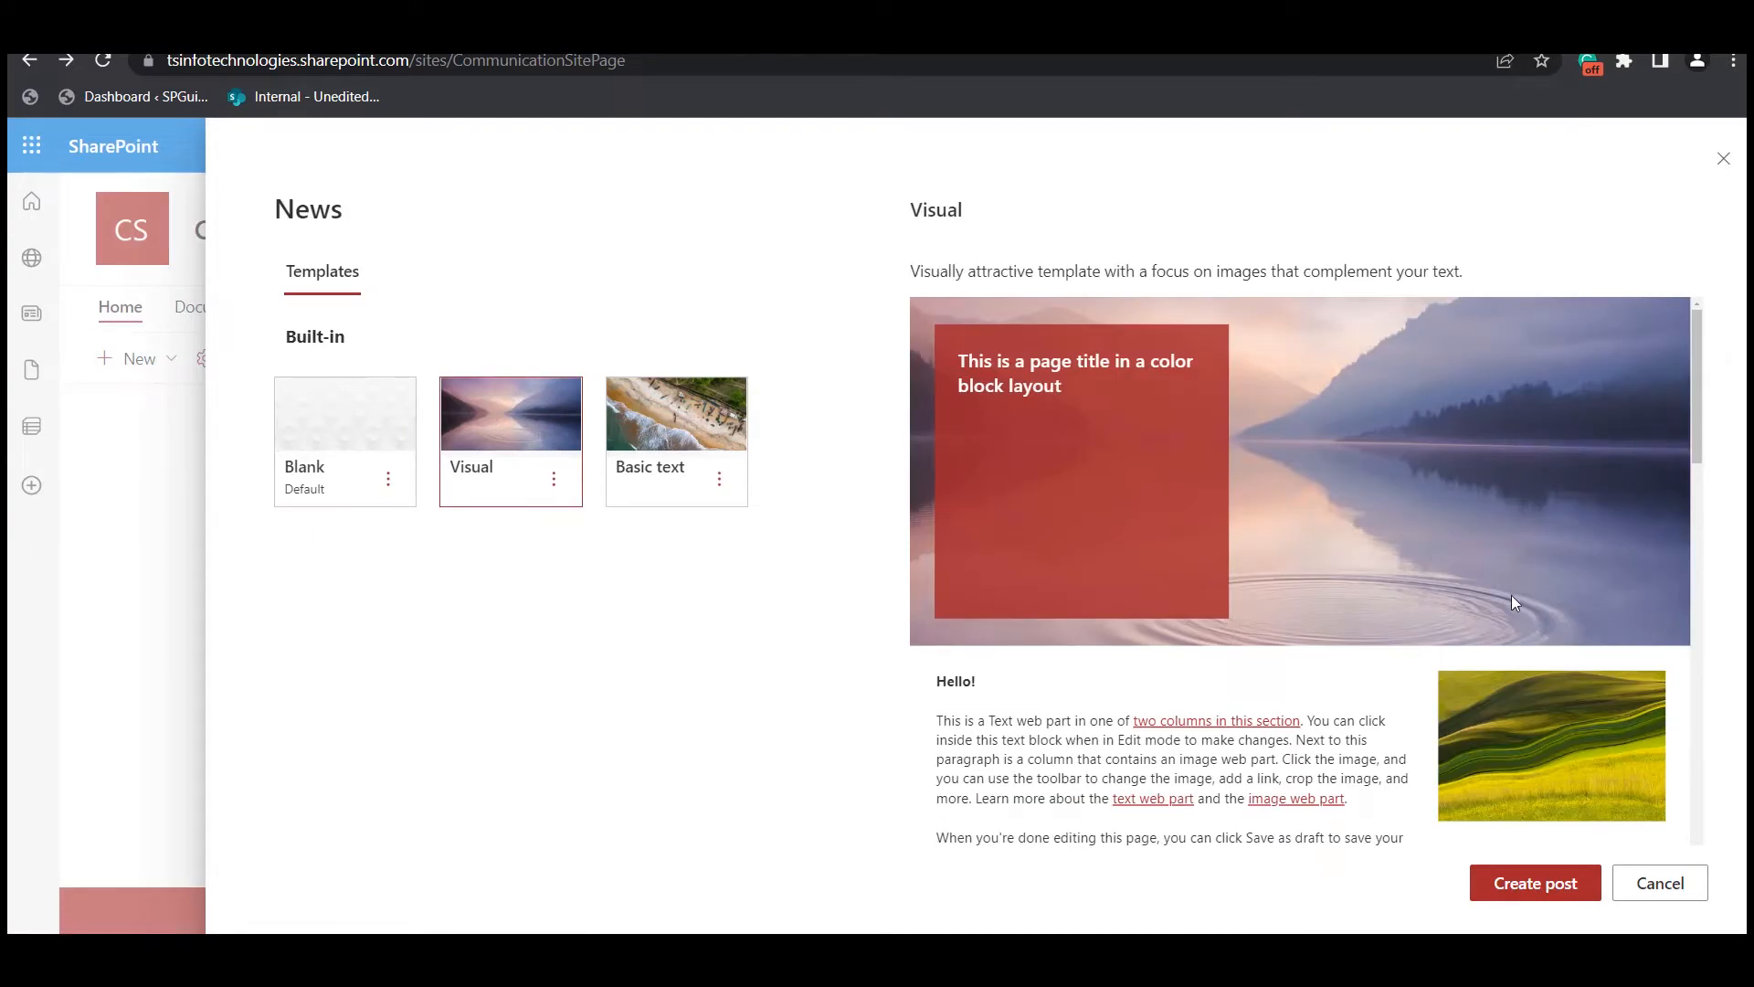
{"action": "left_click", "coordinate": [1542, 895]}
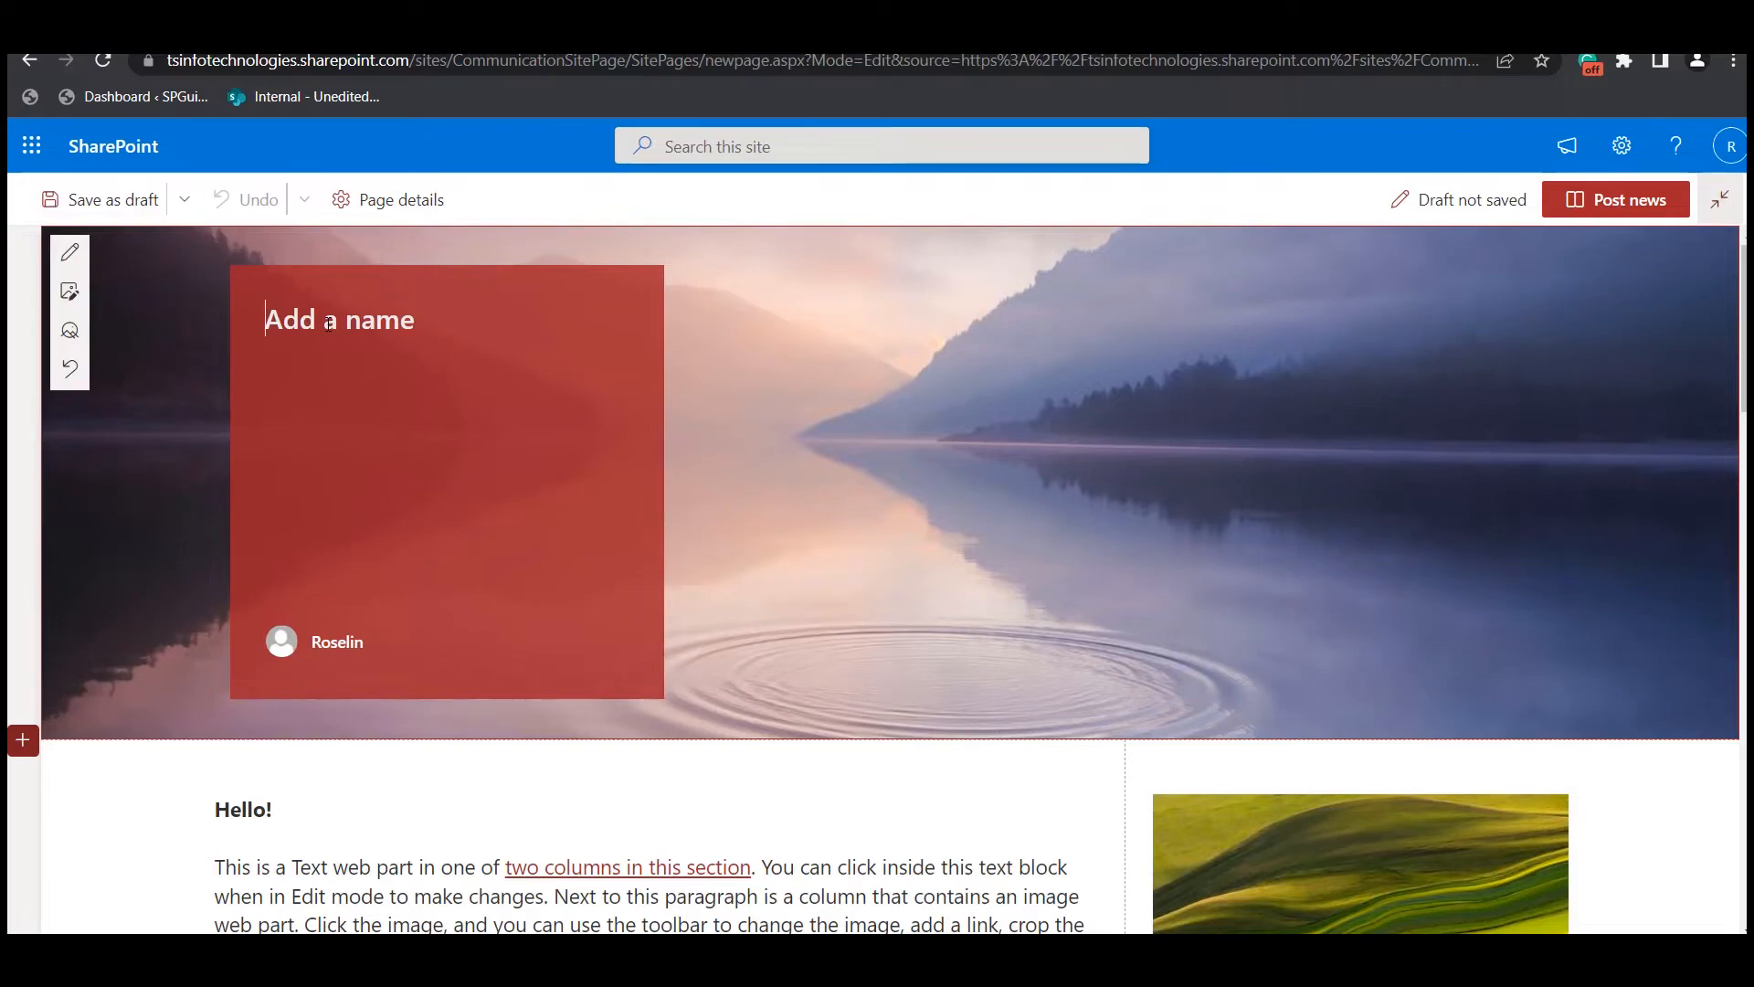
- Name the news post "News Post Visual Template" and publish it as news
{"action": "type", "text": "News Post"}
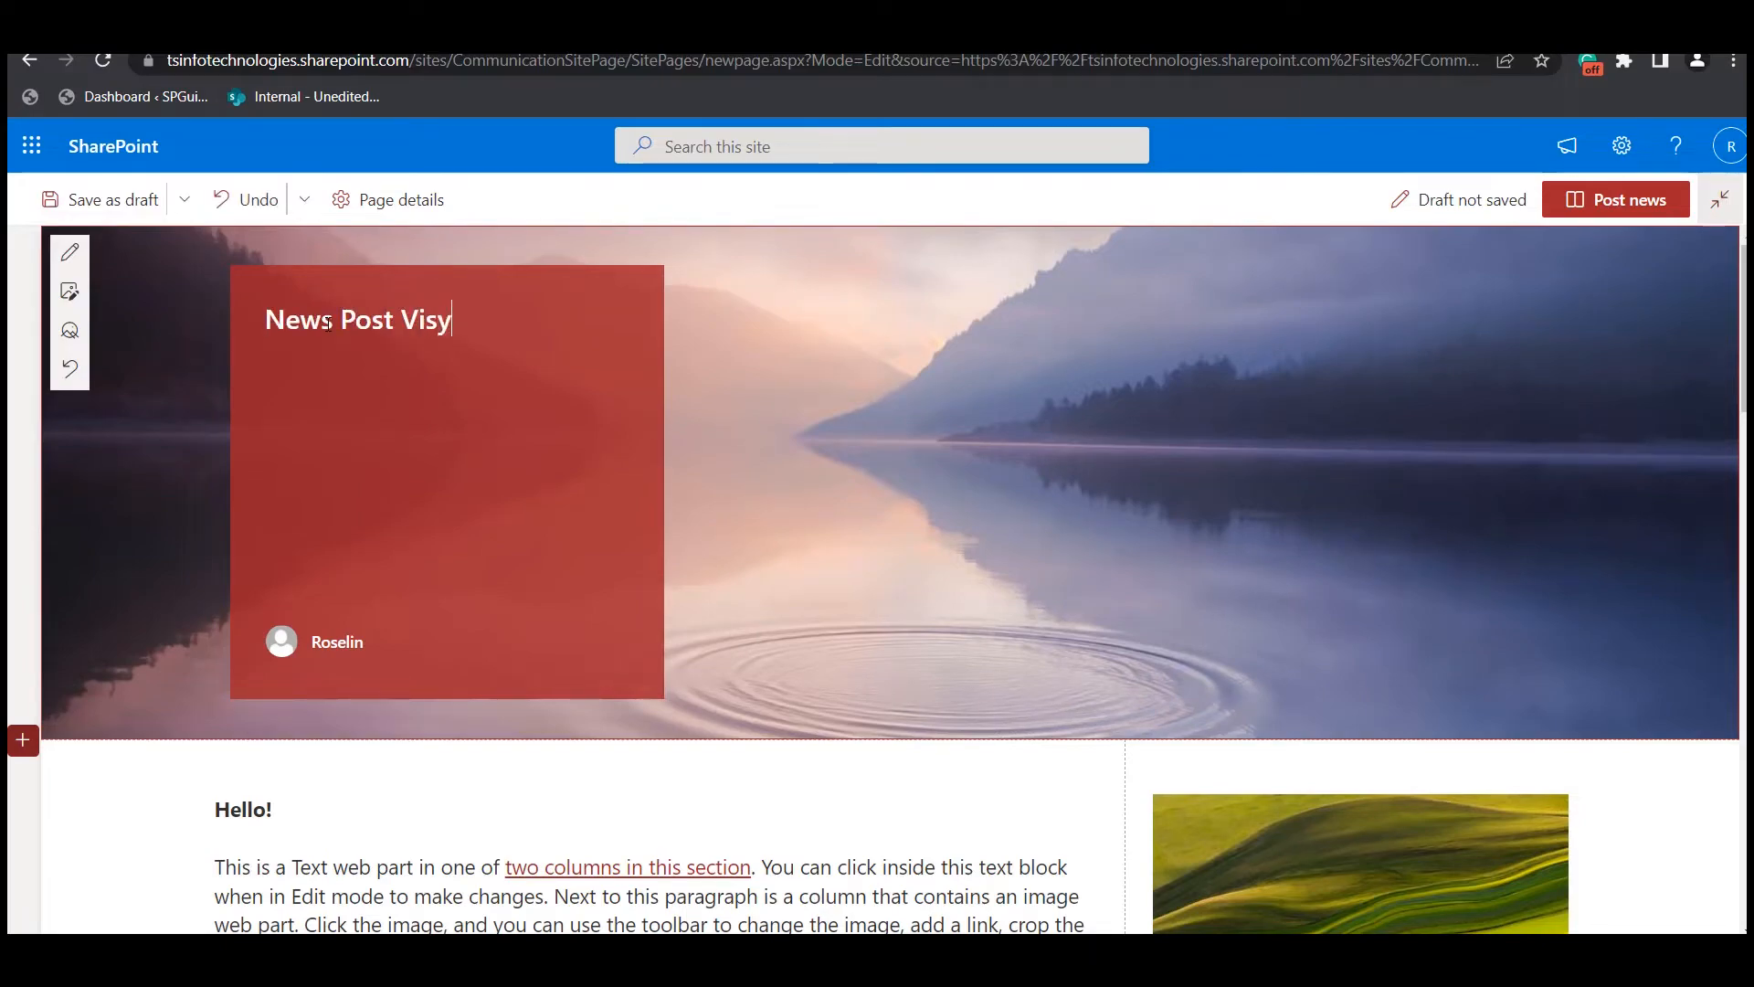
{"action": "type", "text": " Visy"}
{"action": "key", "text": "BackSpace"}
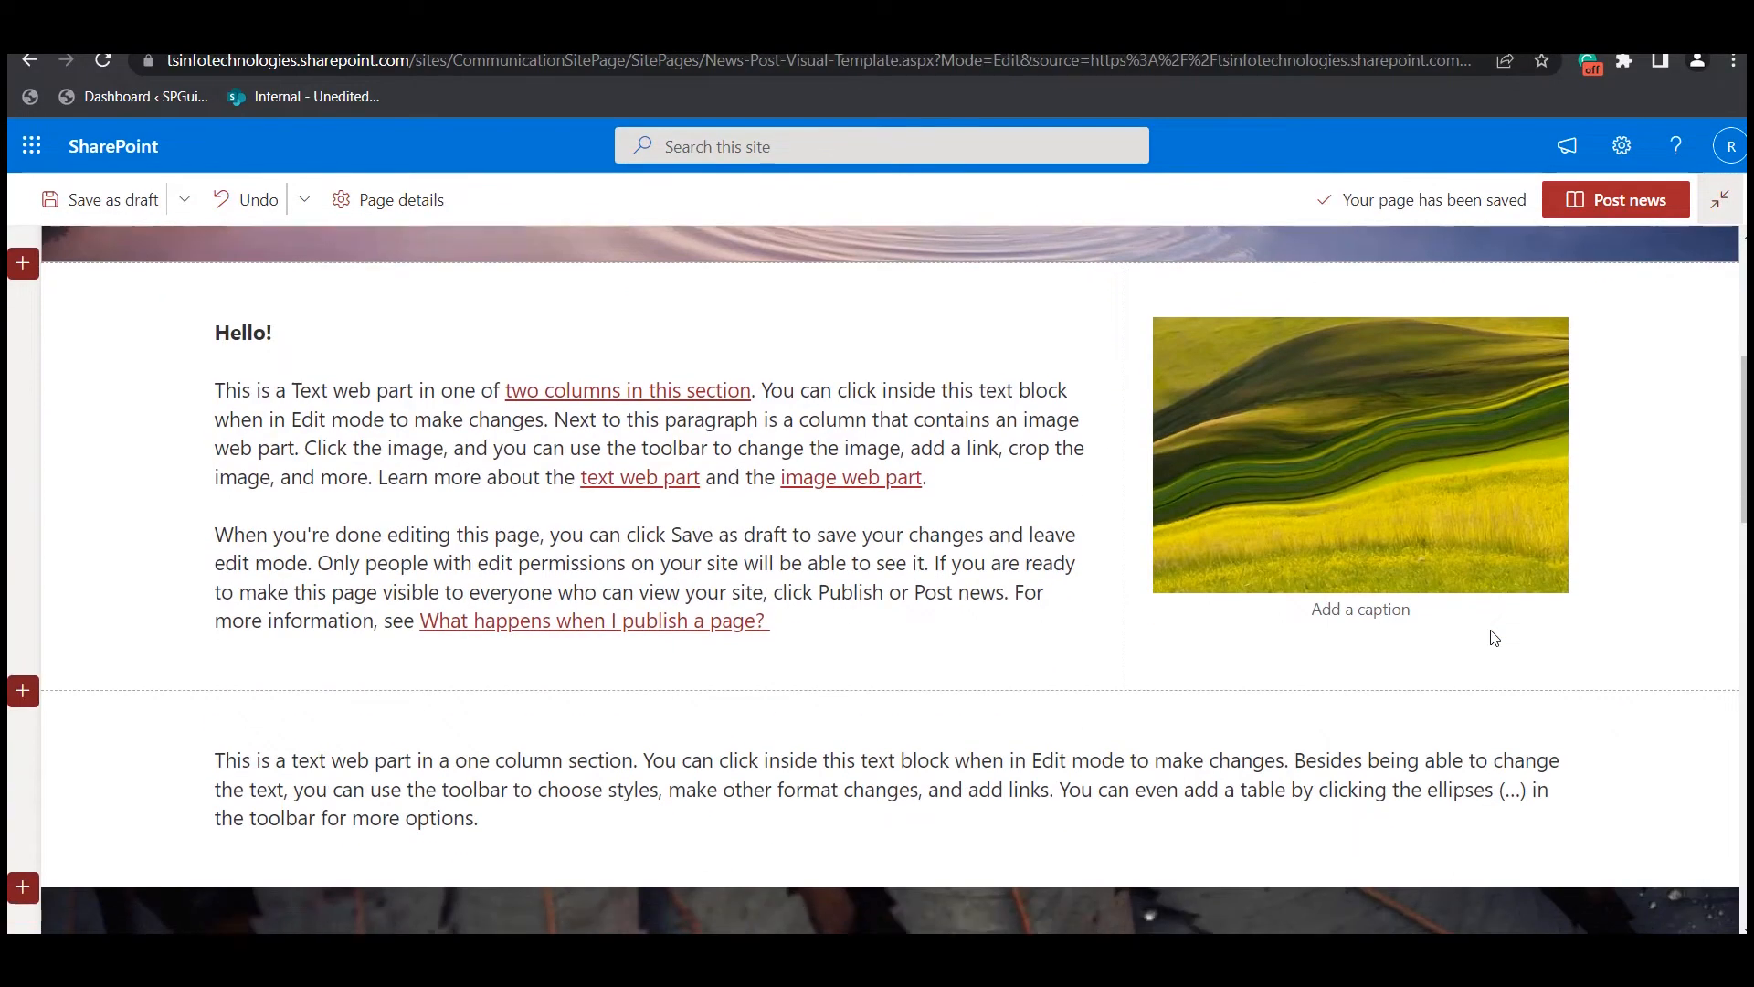
{"action": "scroll", "coordinate": [1490, 628], "scroll_direction": "down", "scroll_amount": 10}
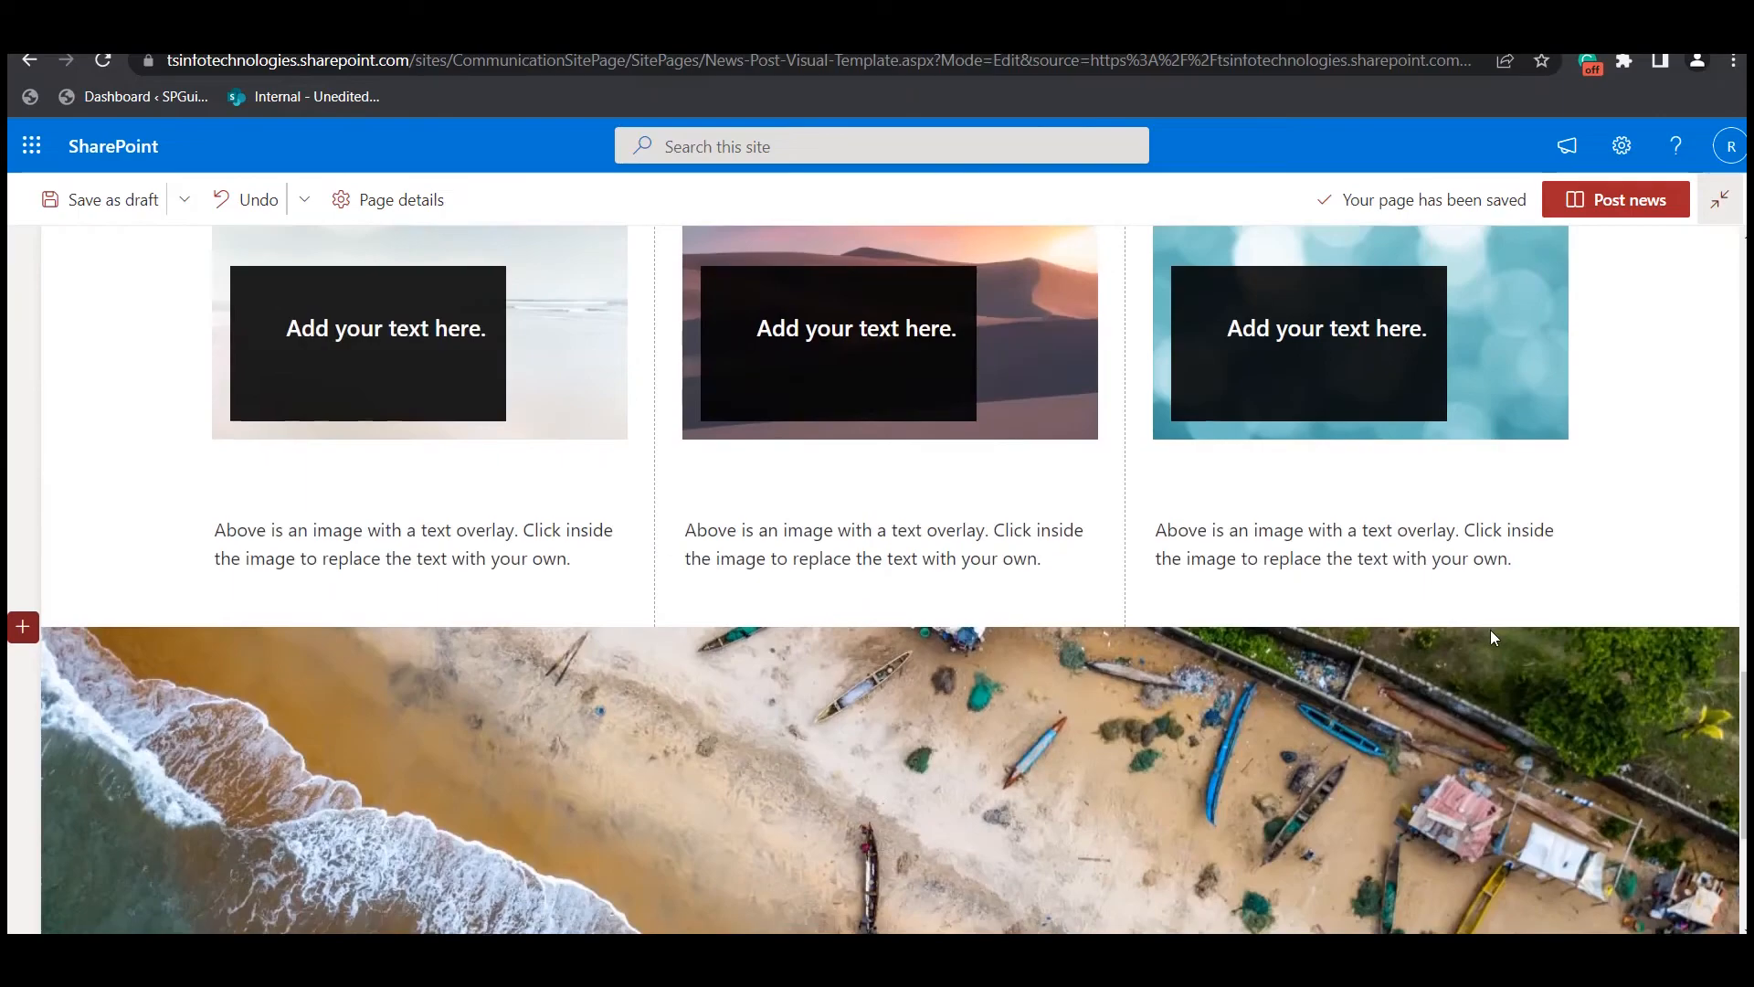
{"action": "scroll", "coordinate": [1489, 628], "scroll_direction": "up", "scroll_amount": 3}
{"action": "scroll", "coordinate": [1490, 628], "scroll_direction": "up", "scroll_amount": 15}
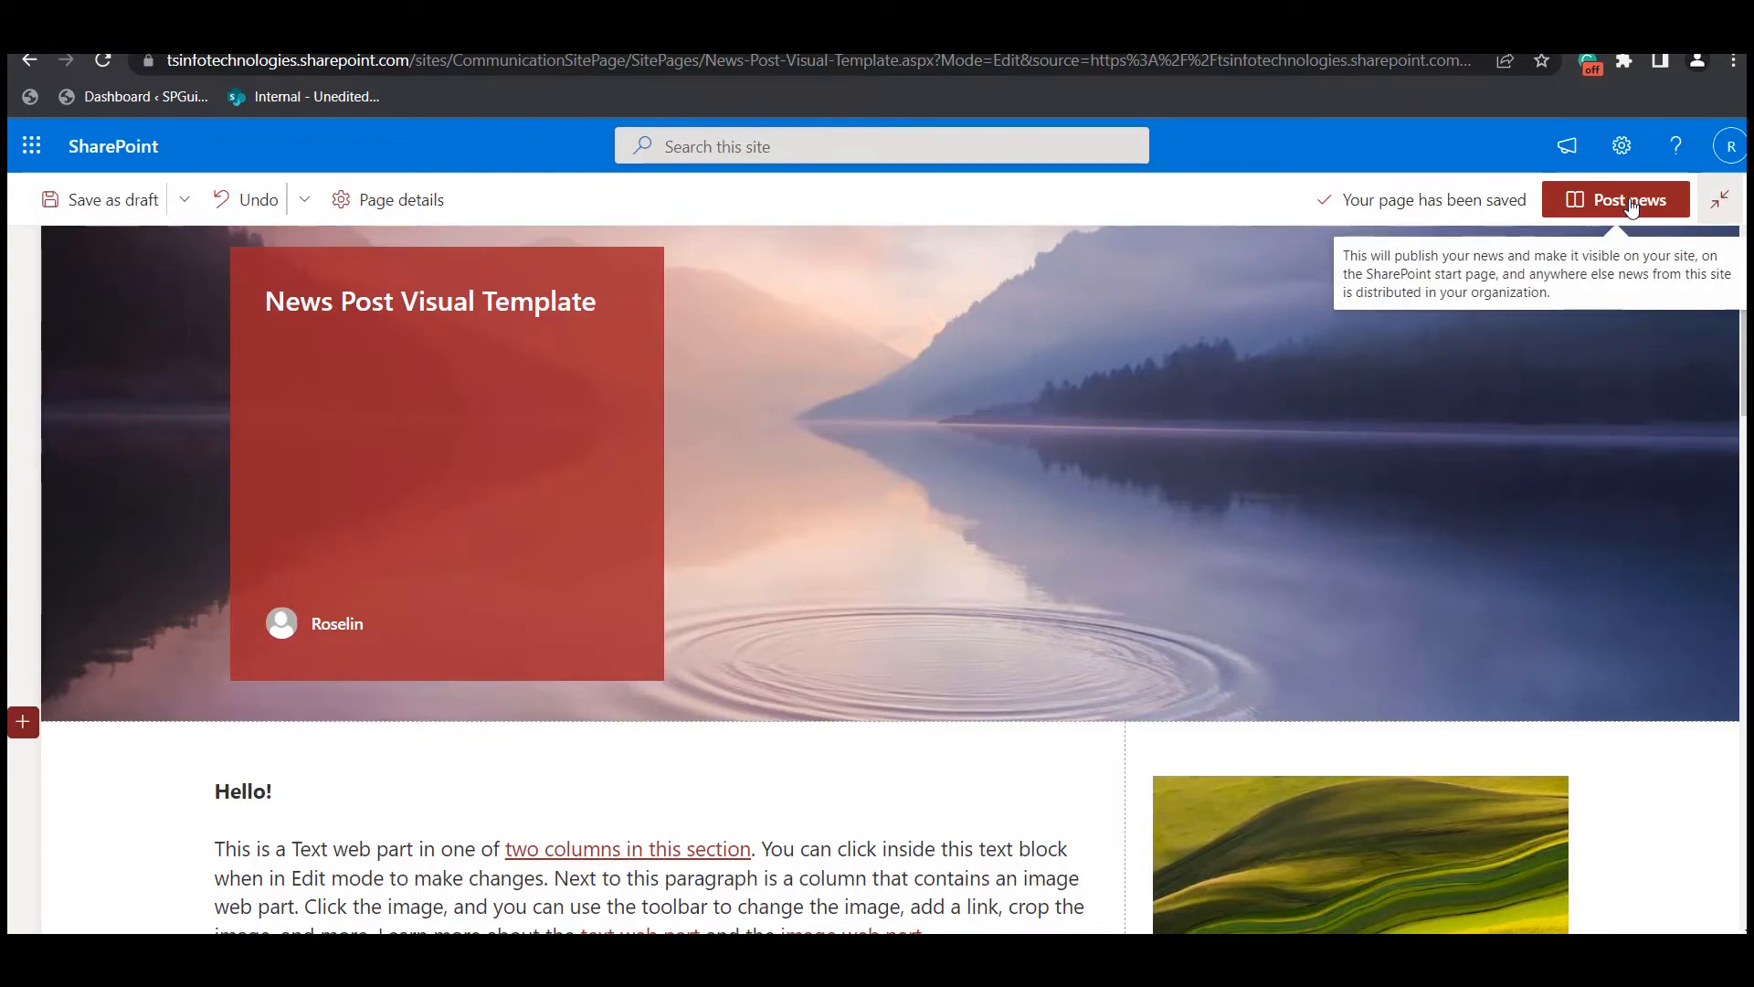
{"action": "left_click", "coordinate": [1630, 203]}
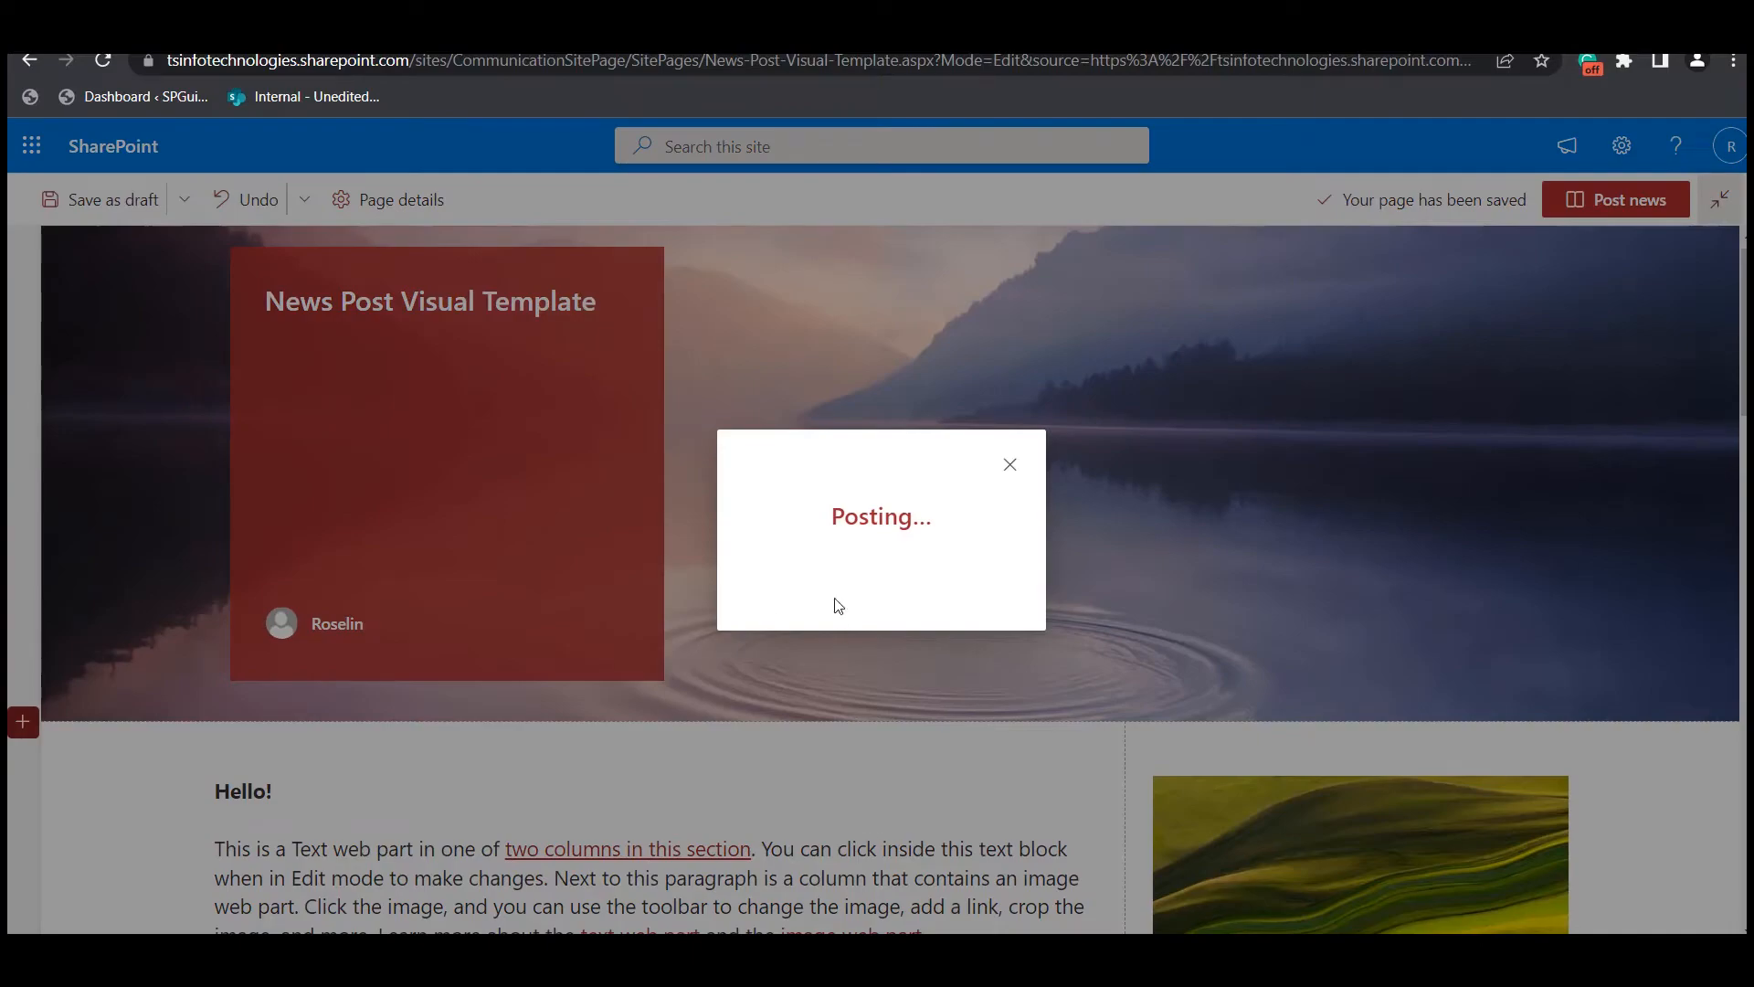
- Review the published visual news post and locate its page in the Site Pages library through the site contents
{"action": "scroll", "coordinate": [446, 550], "scroll_direction": "down", "scroll_amount": 4}
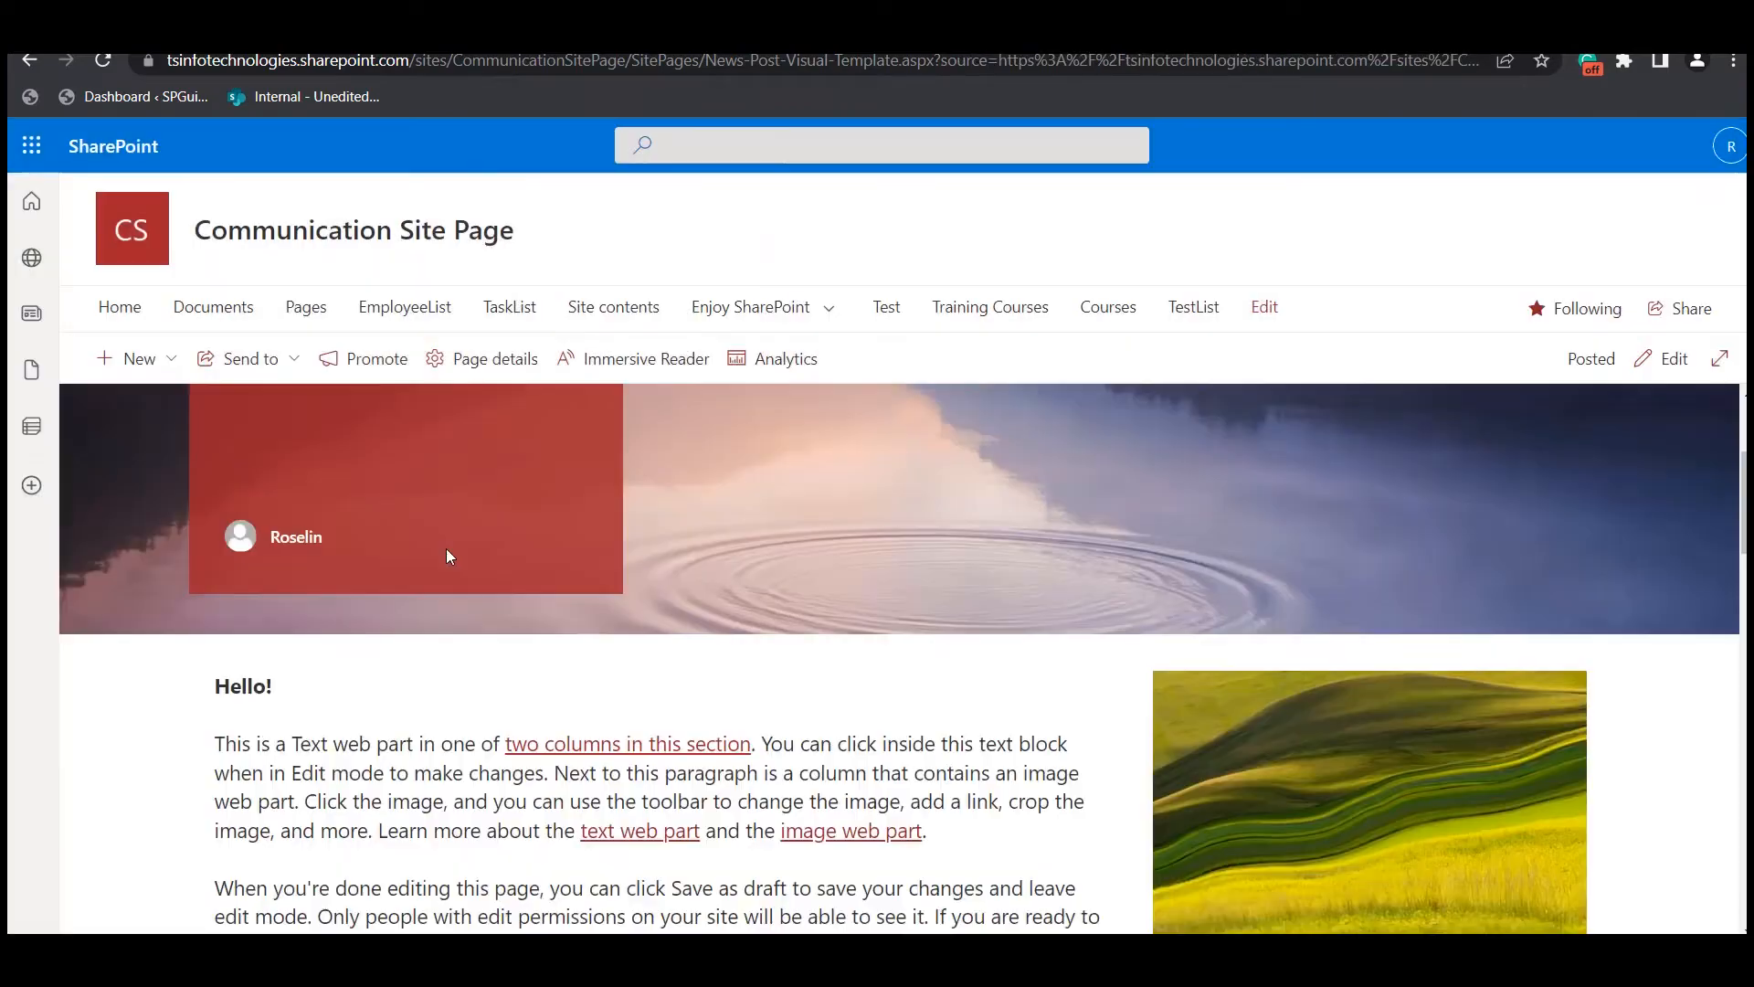
{"action": "scroll", "coordinate": [490, 525], "scroll_direction": "up", "scroll_amount": 2}
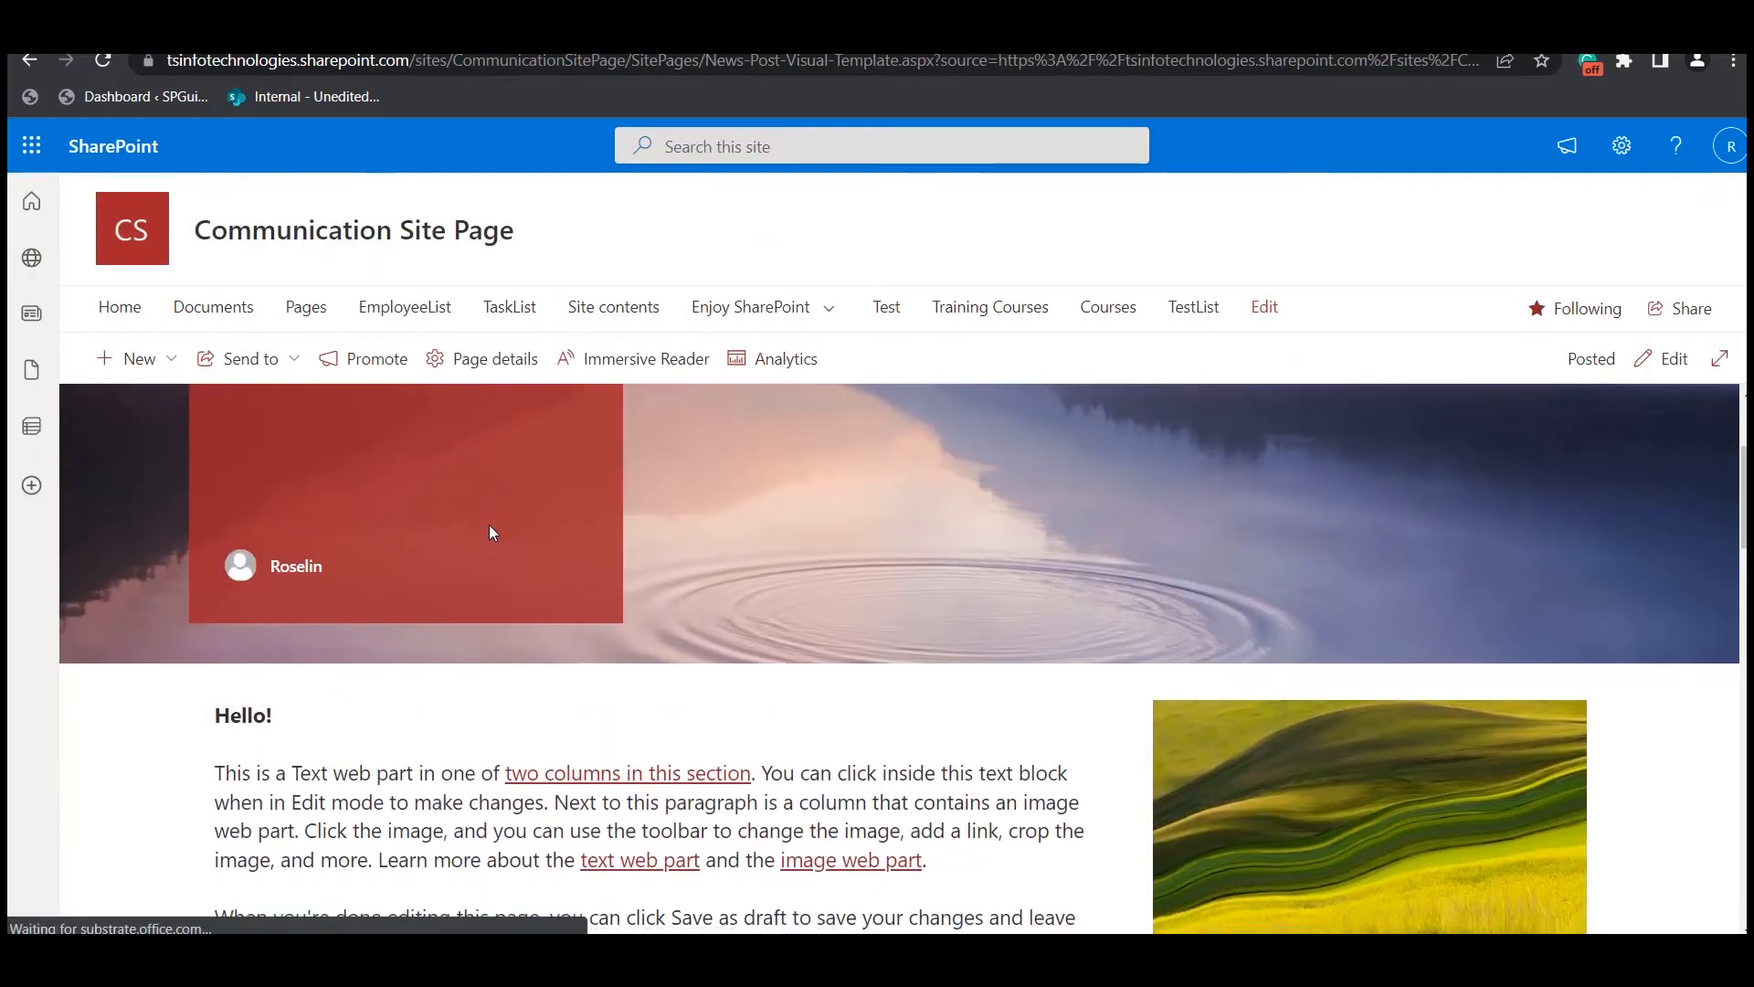
{"action": "scroll", "coordinate": [490, 532], "scroll_direction": "down", "scroll_amount": 8}
{"action": "scroll", "coordinate": [1461, 302], "scroll_direction": "up", "scroll_amount": 3}
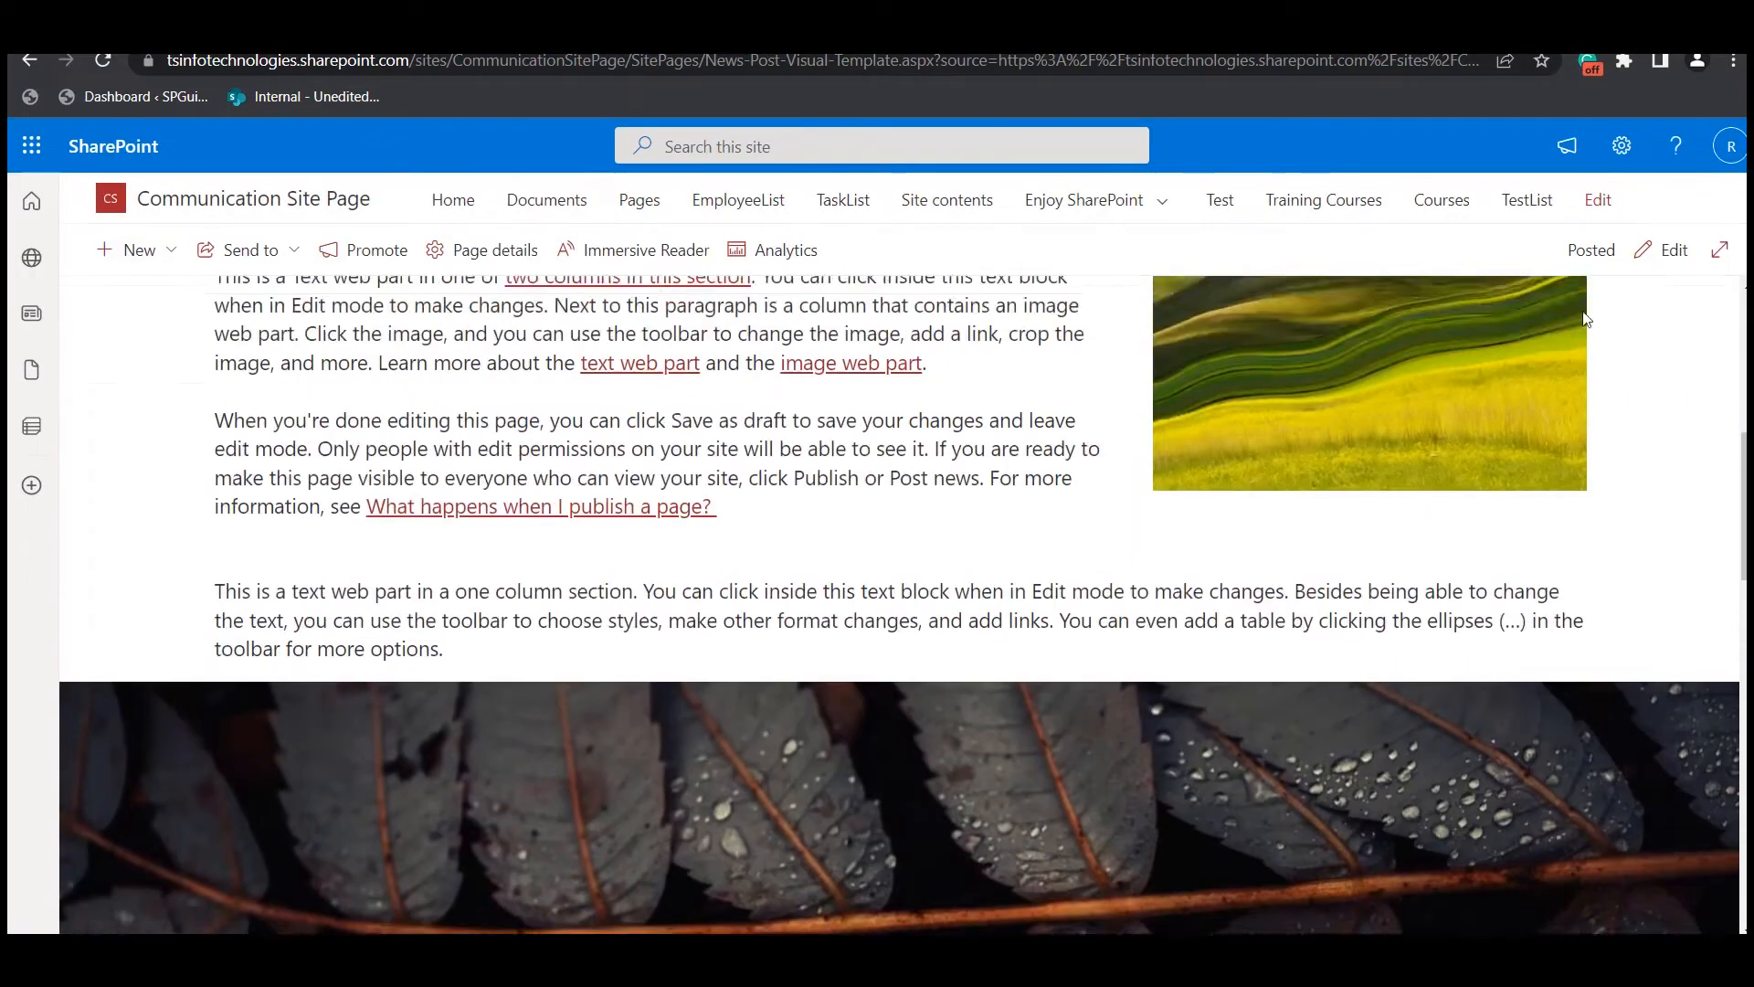
{"action": "scroll", "coordinate": [1590, 329], "scroll_direction": "up", "scroll_amount": 2}
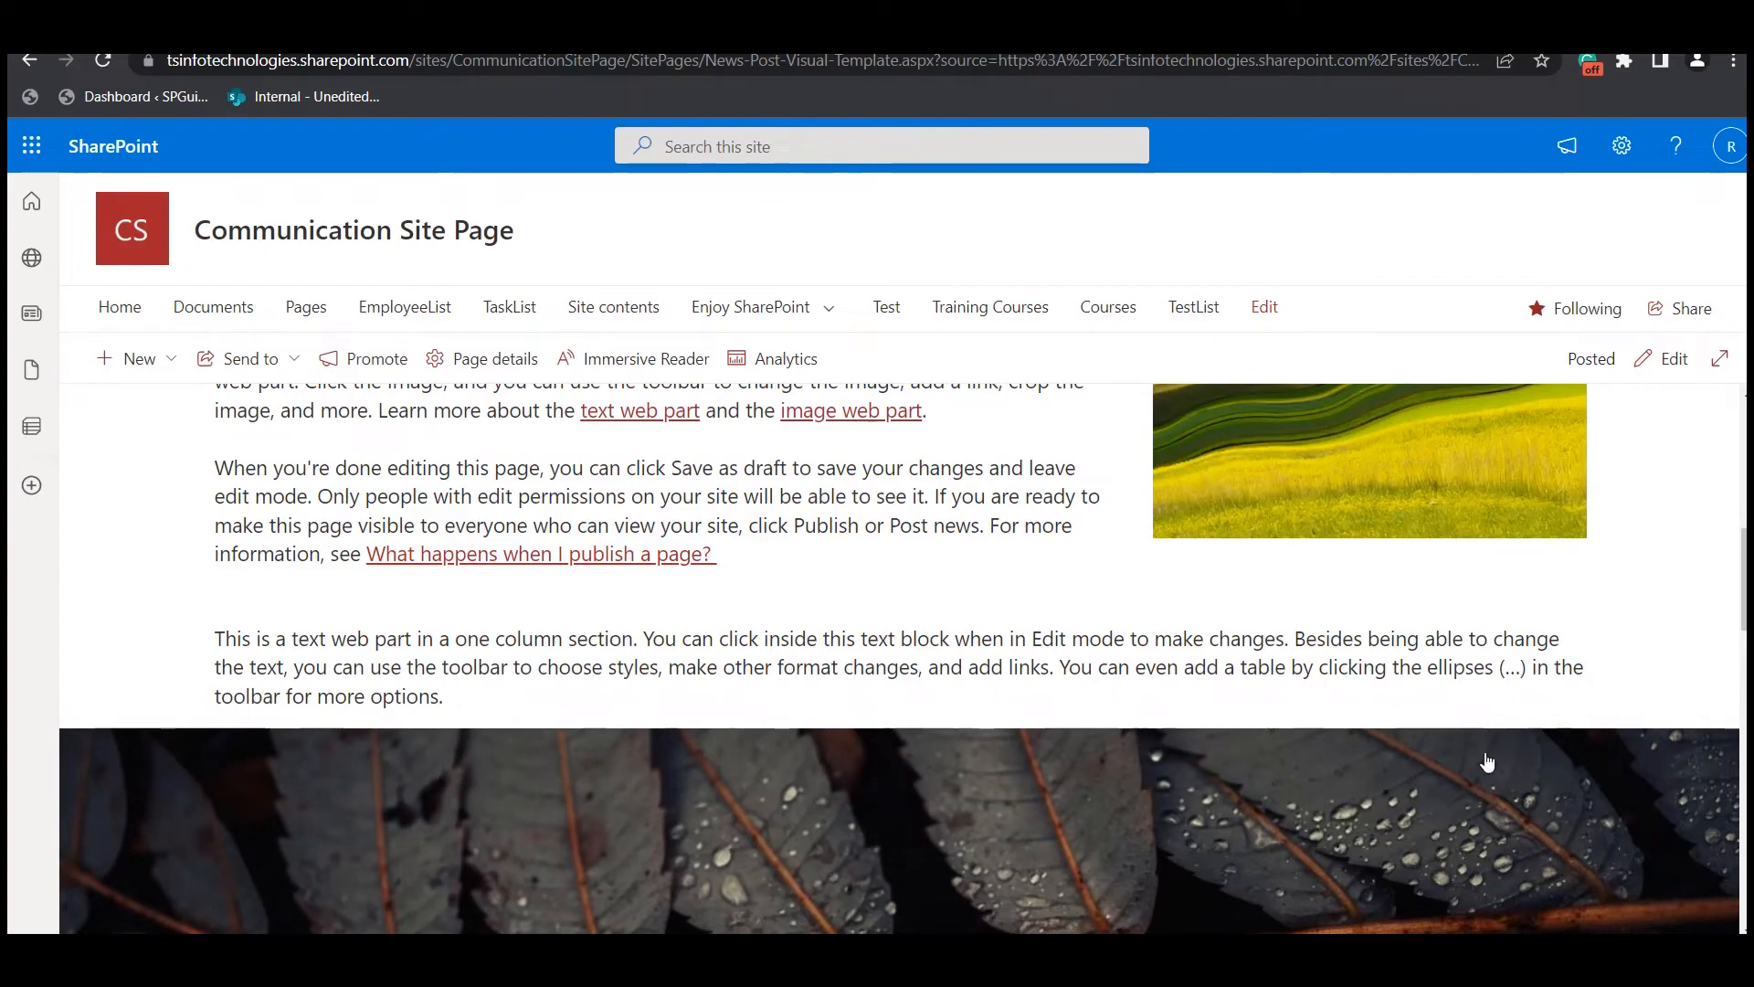
{"action": "left_click", "coordinate": [615, 315]}
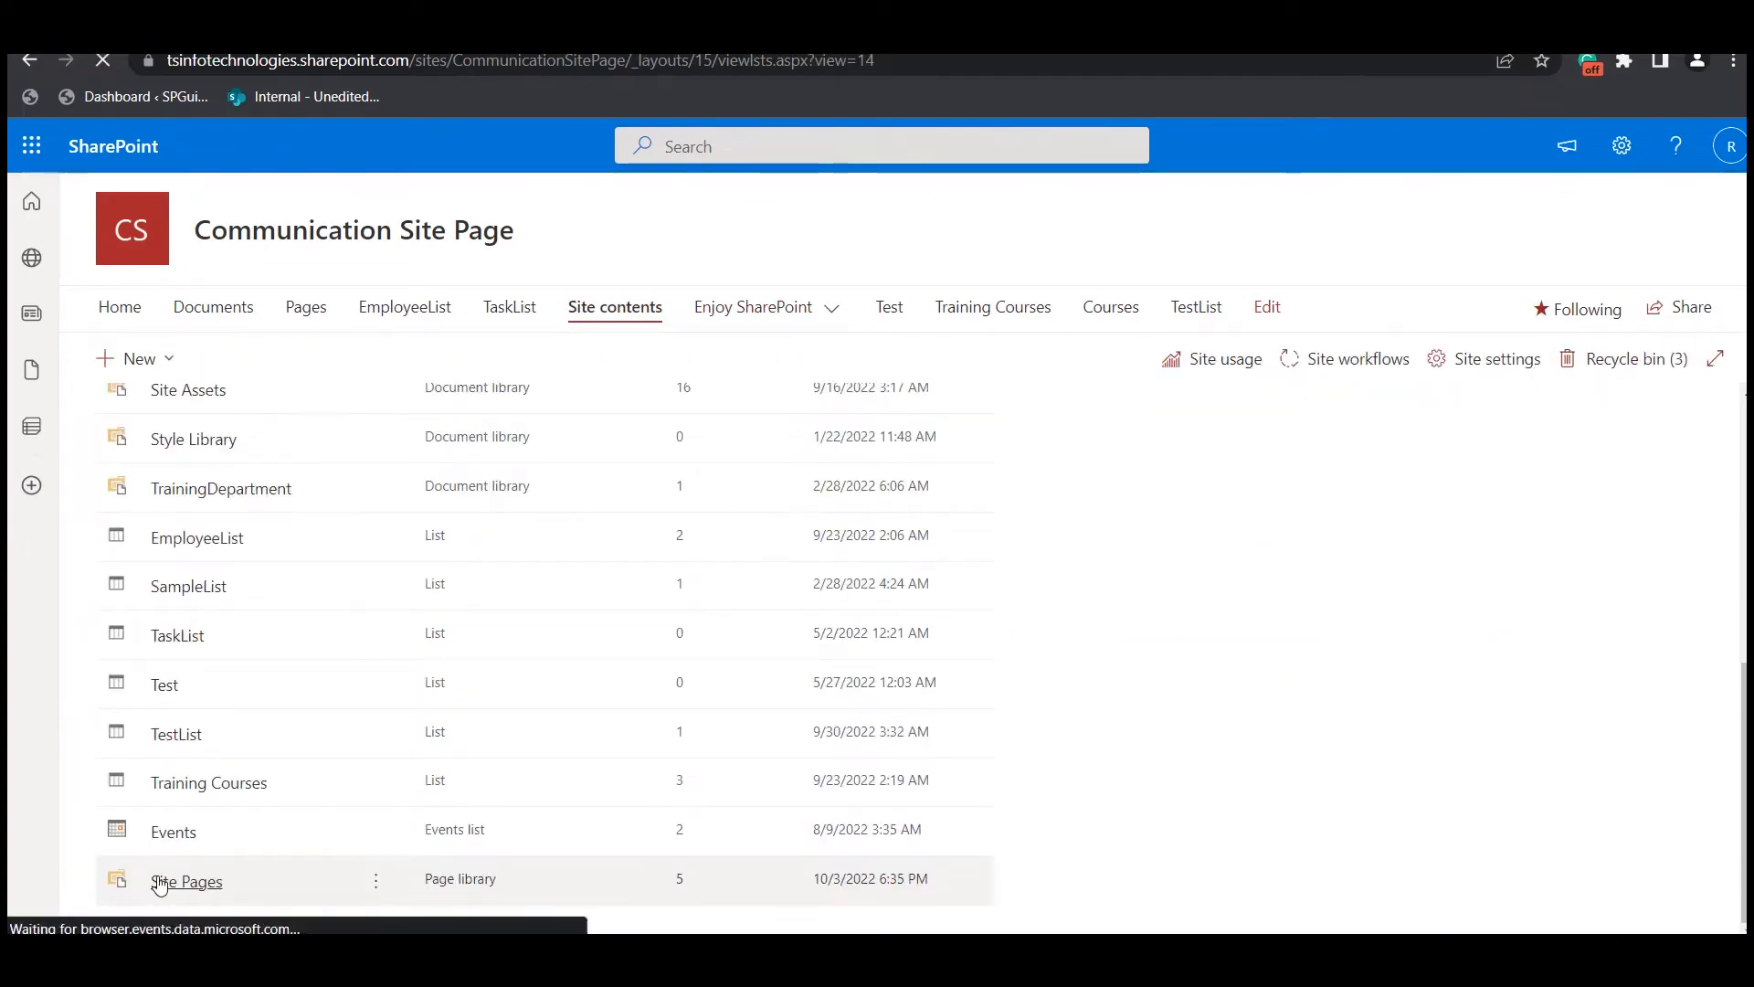
{"action": "left_click", "coordinate": [160, 881]}
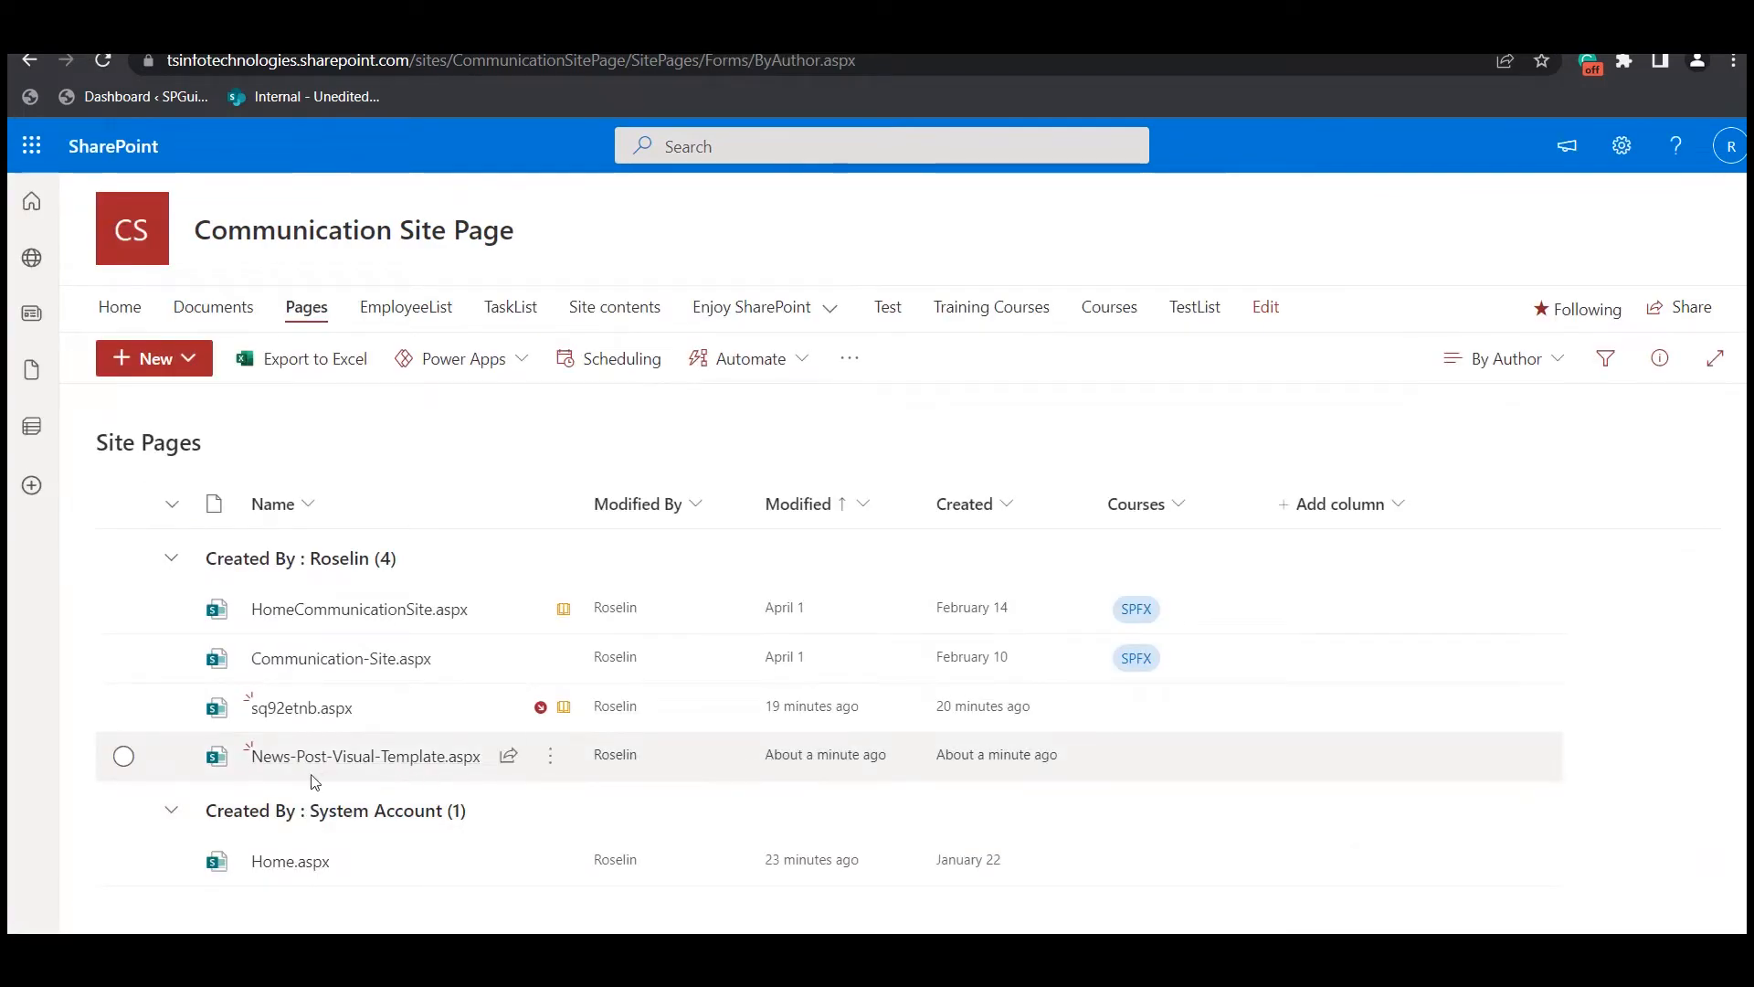
{"action": "mouse_move", "coordinate": [397, 773]}
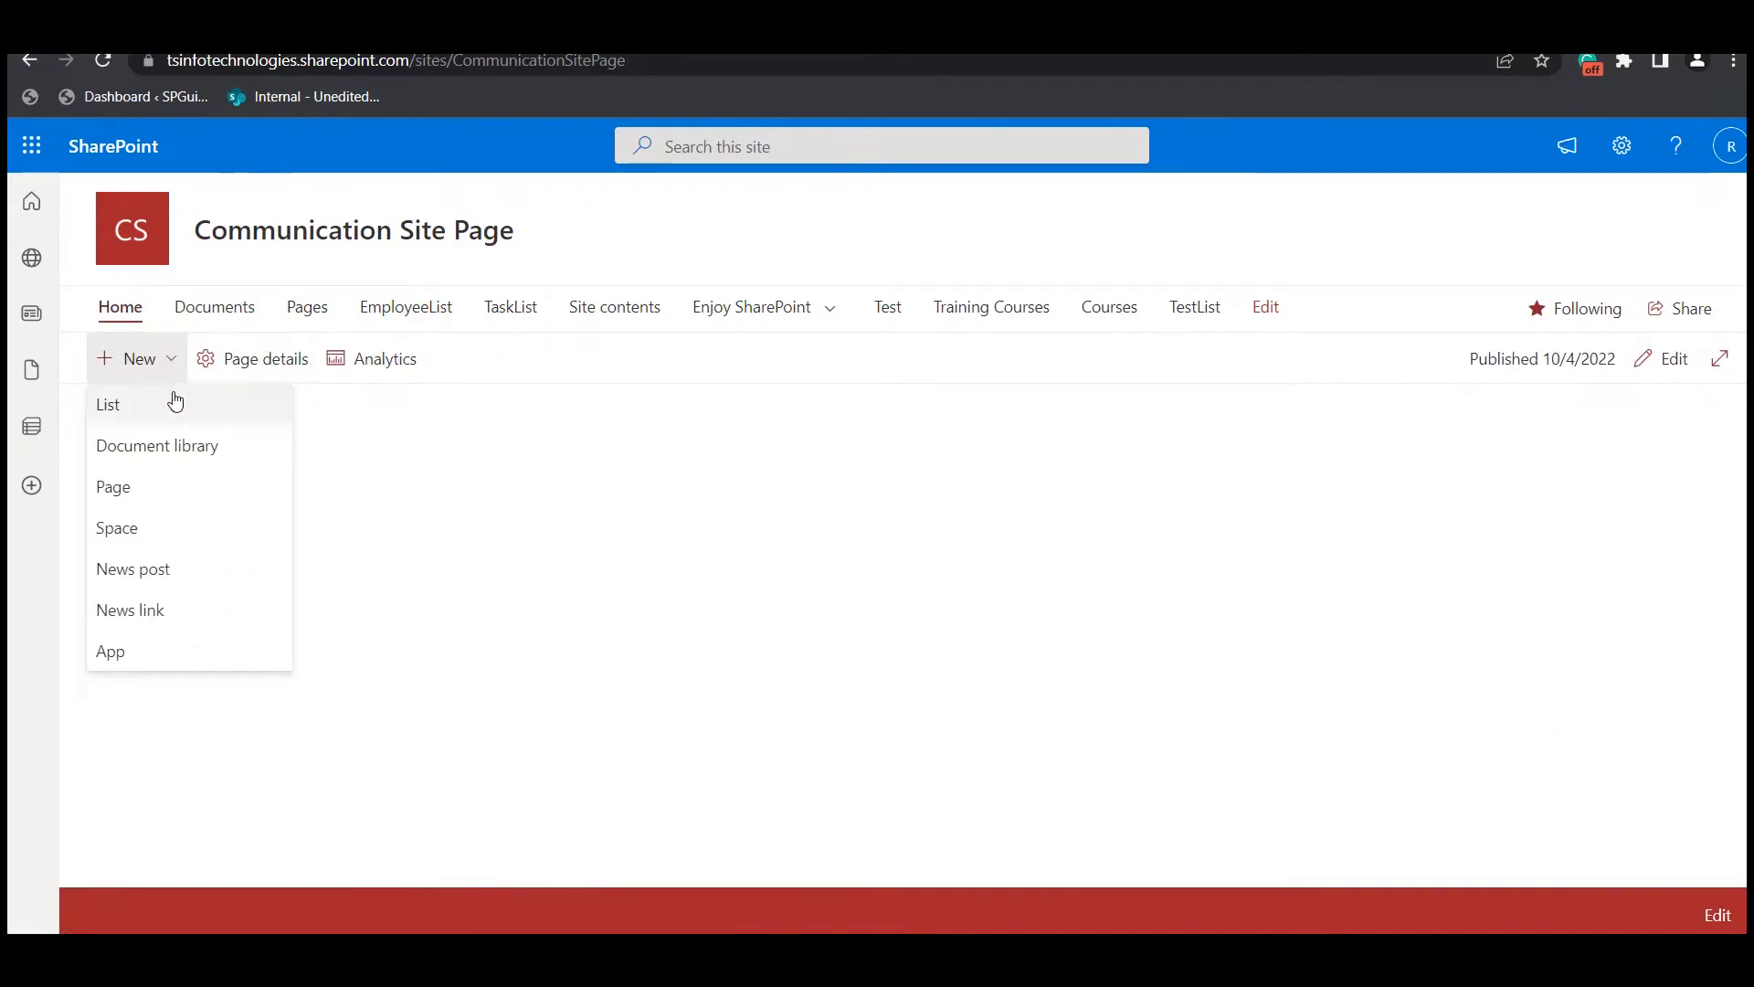
- Add a news link on the site with the copied betting-ads article URL and post it
{"action": "left_click", "coordinate": [204, 620]}
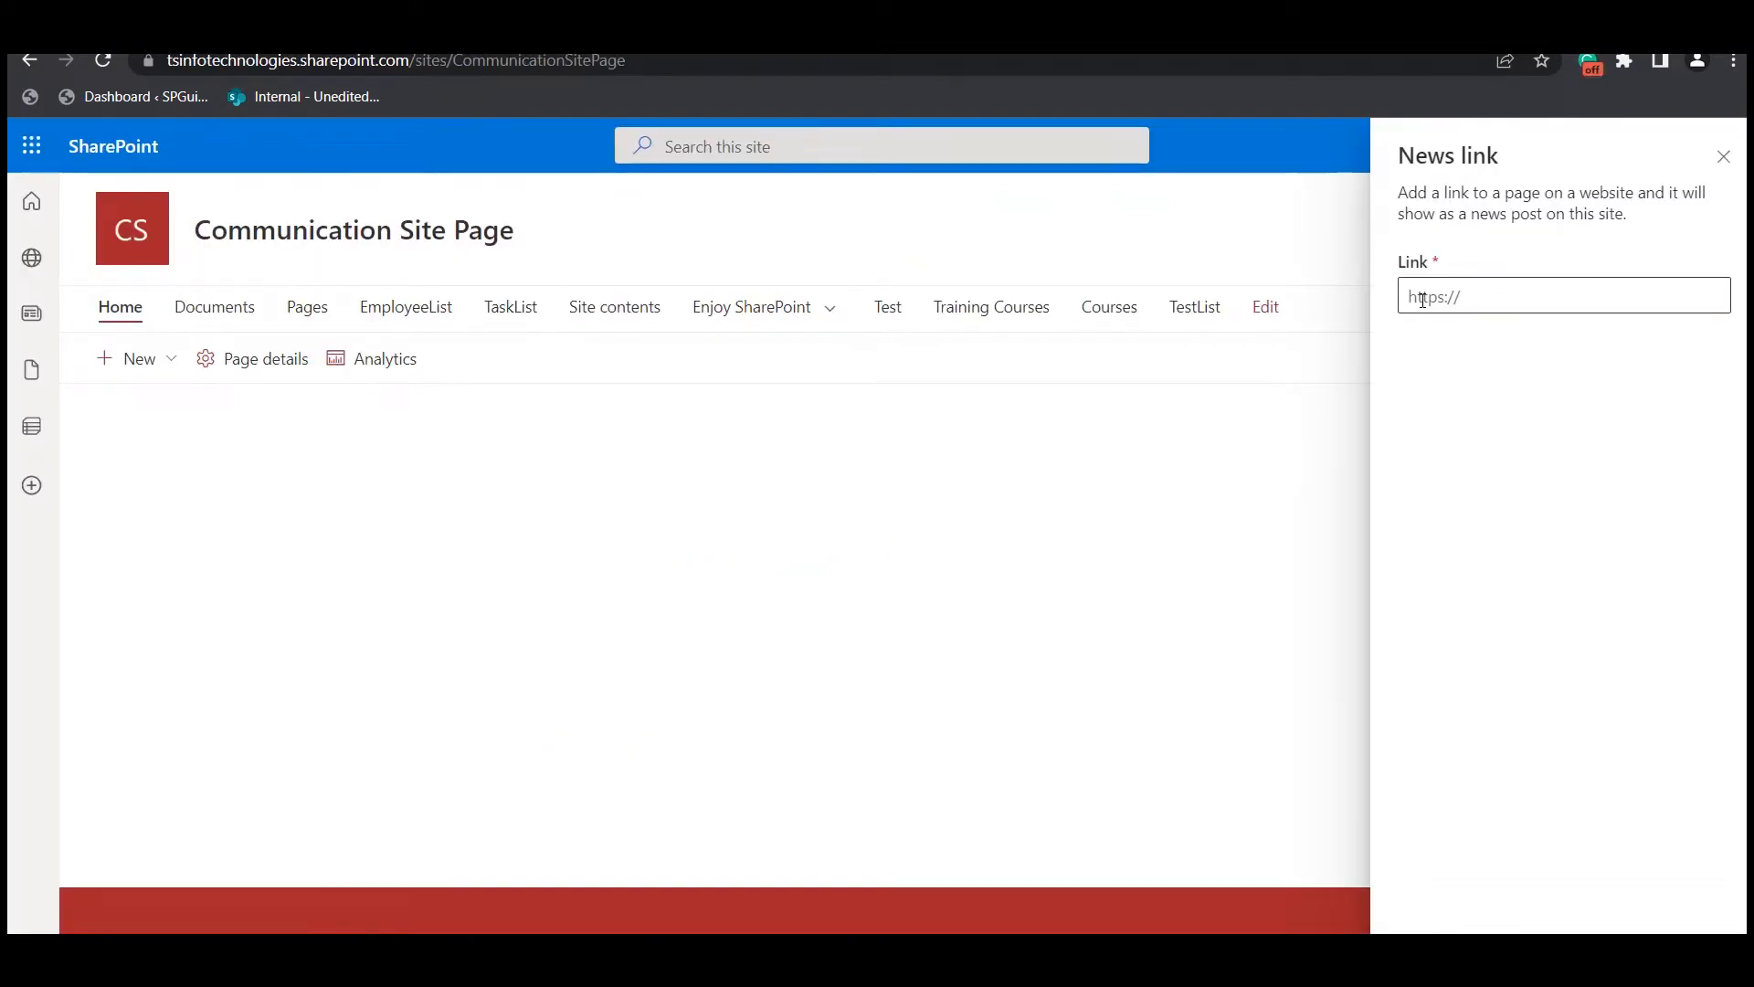
{"action": "left_click", "coordinate": [1423, 293]}
{"action": "right_click", "coordinate": [1443, 298]}
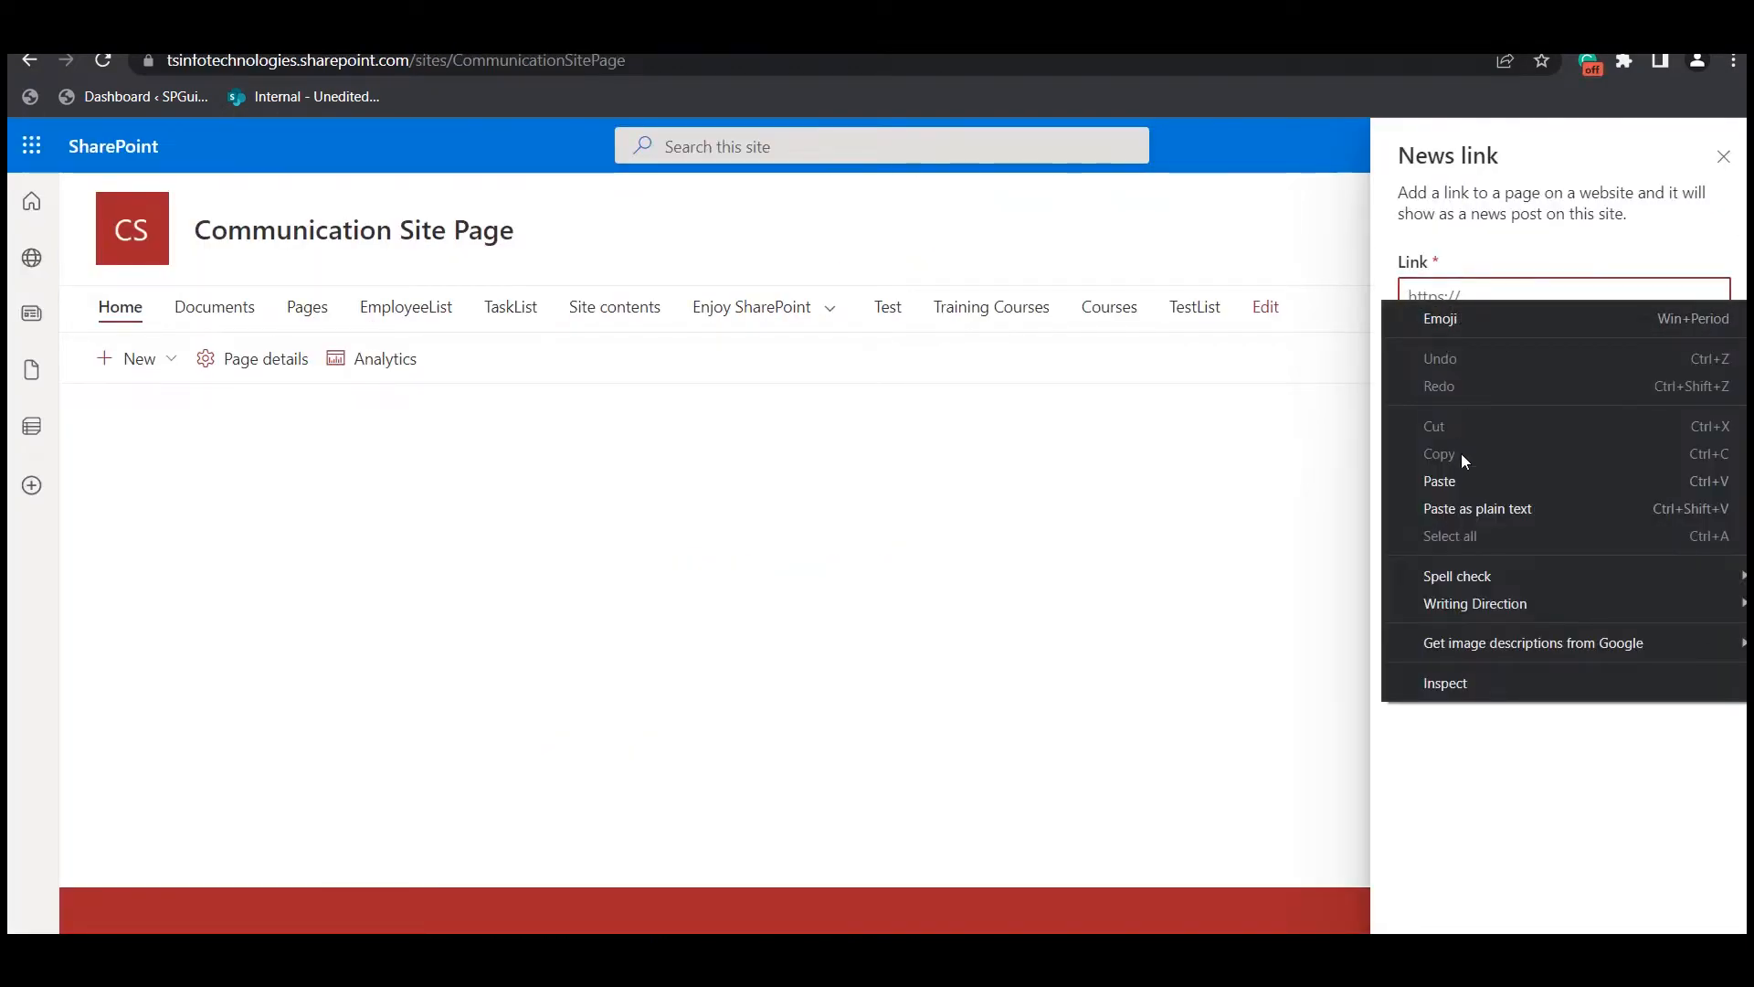
{"action": "left_click", "coordinate": [1465, 479]}
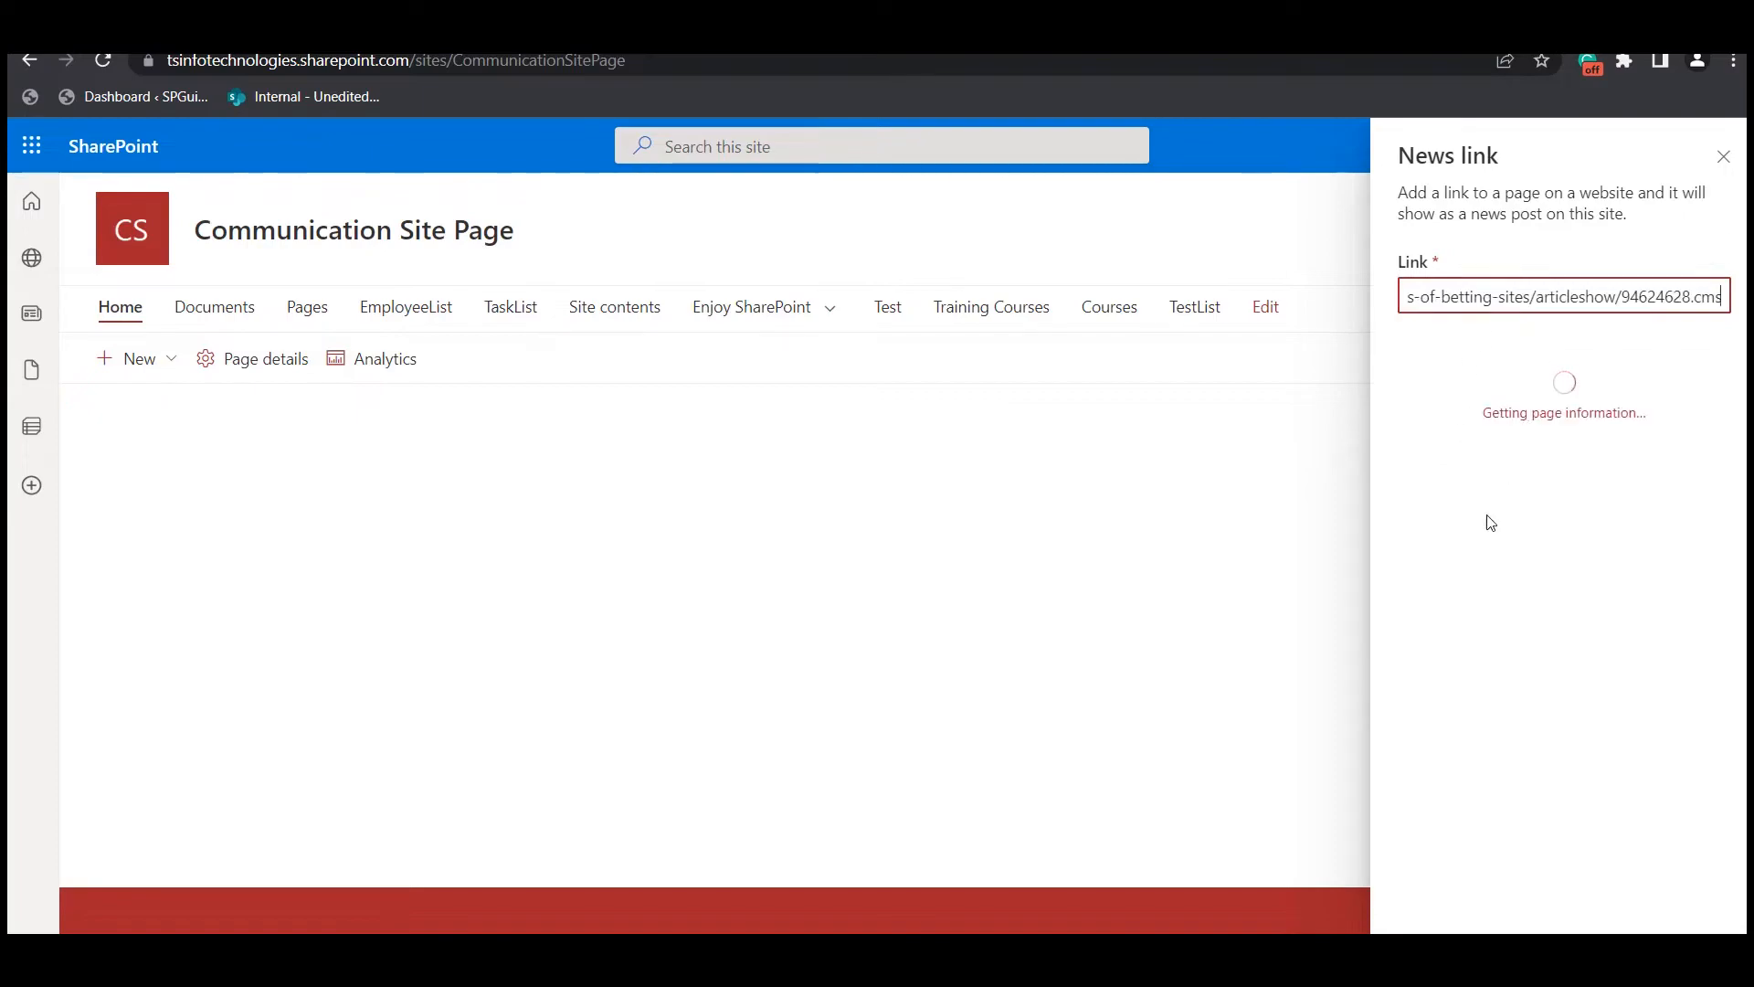
{"action": "scroll", "coordinate": [1516, 475], "scroll_direction": "down", "scroll_amount": 2}
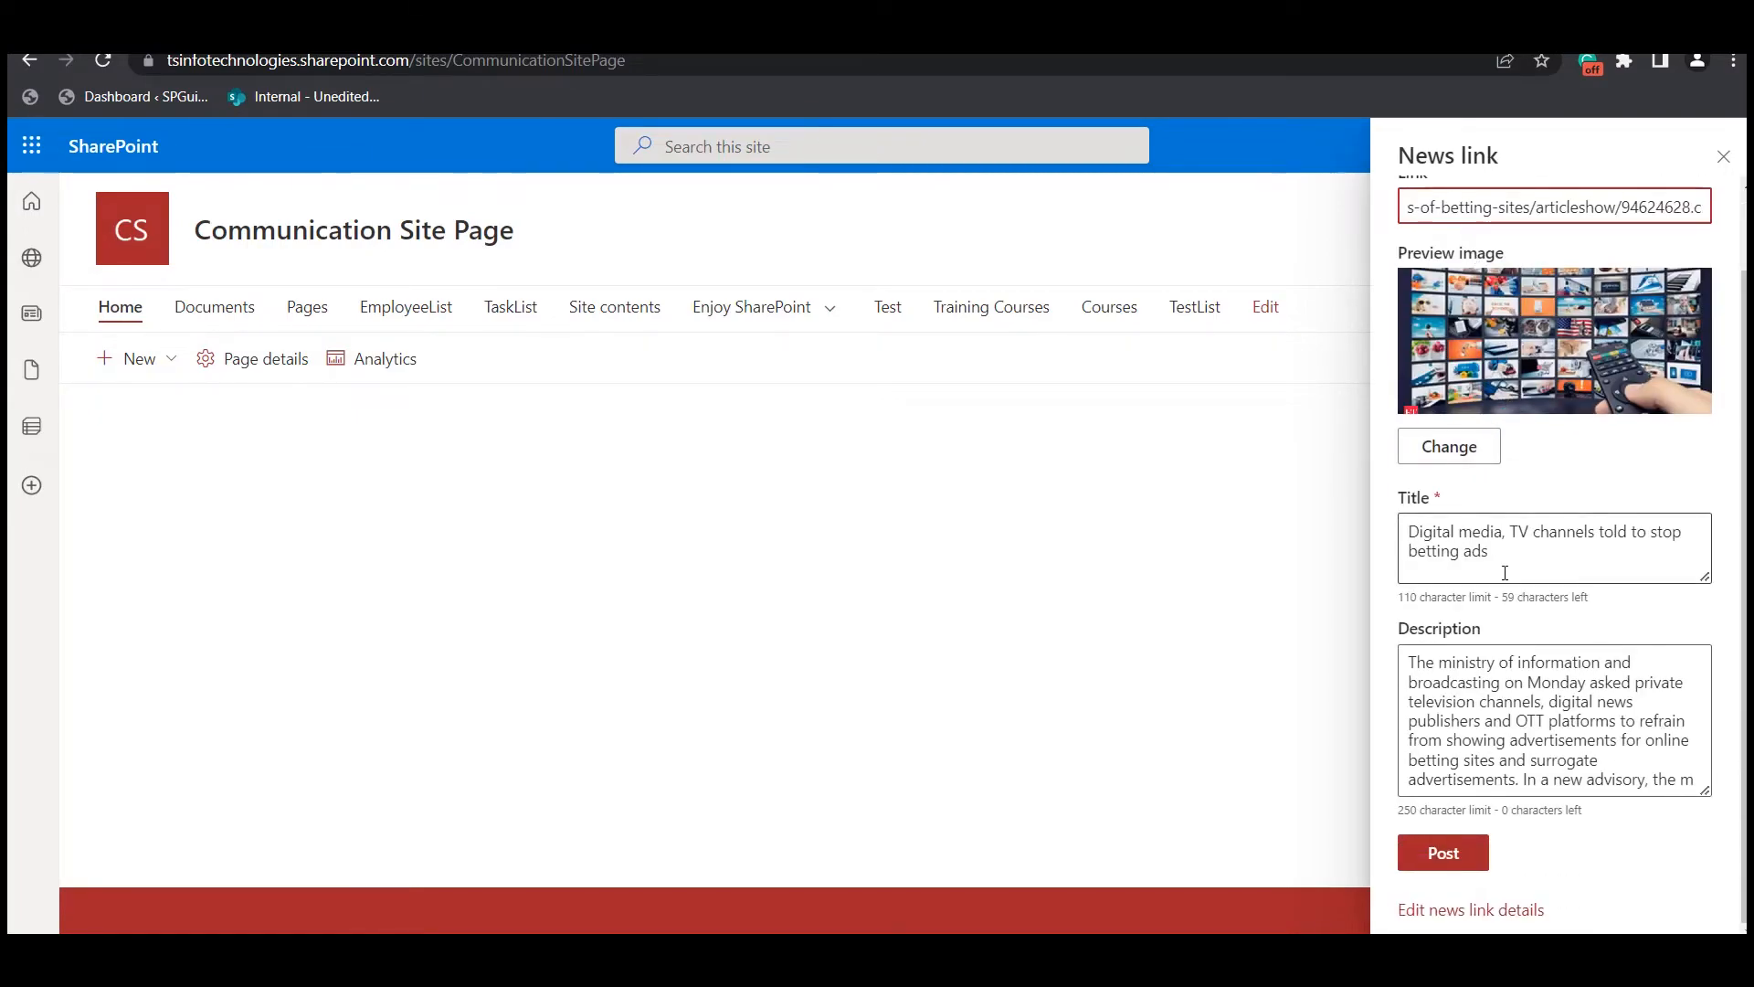
{"action": "left_click", "coordinate": [1452, 859]}
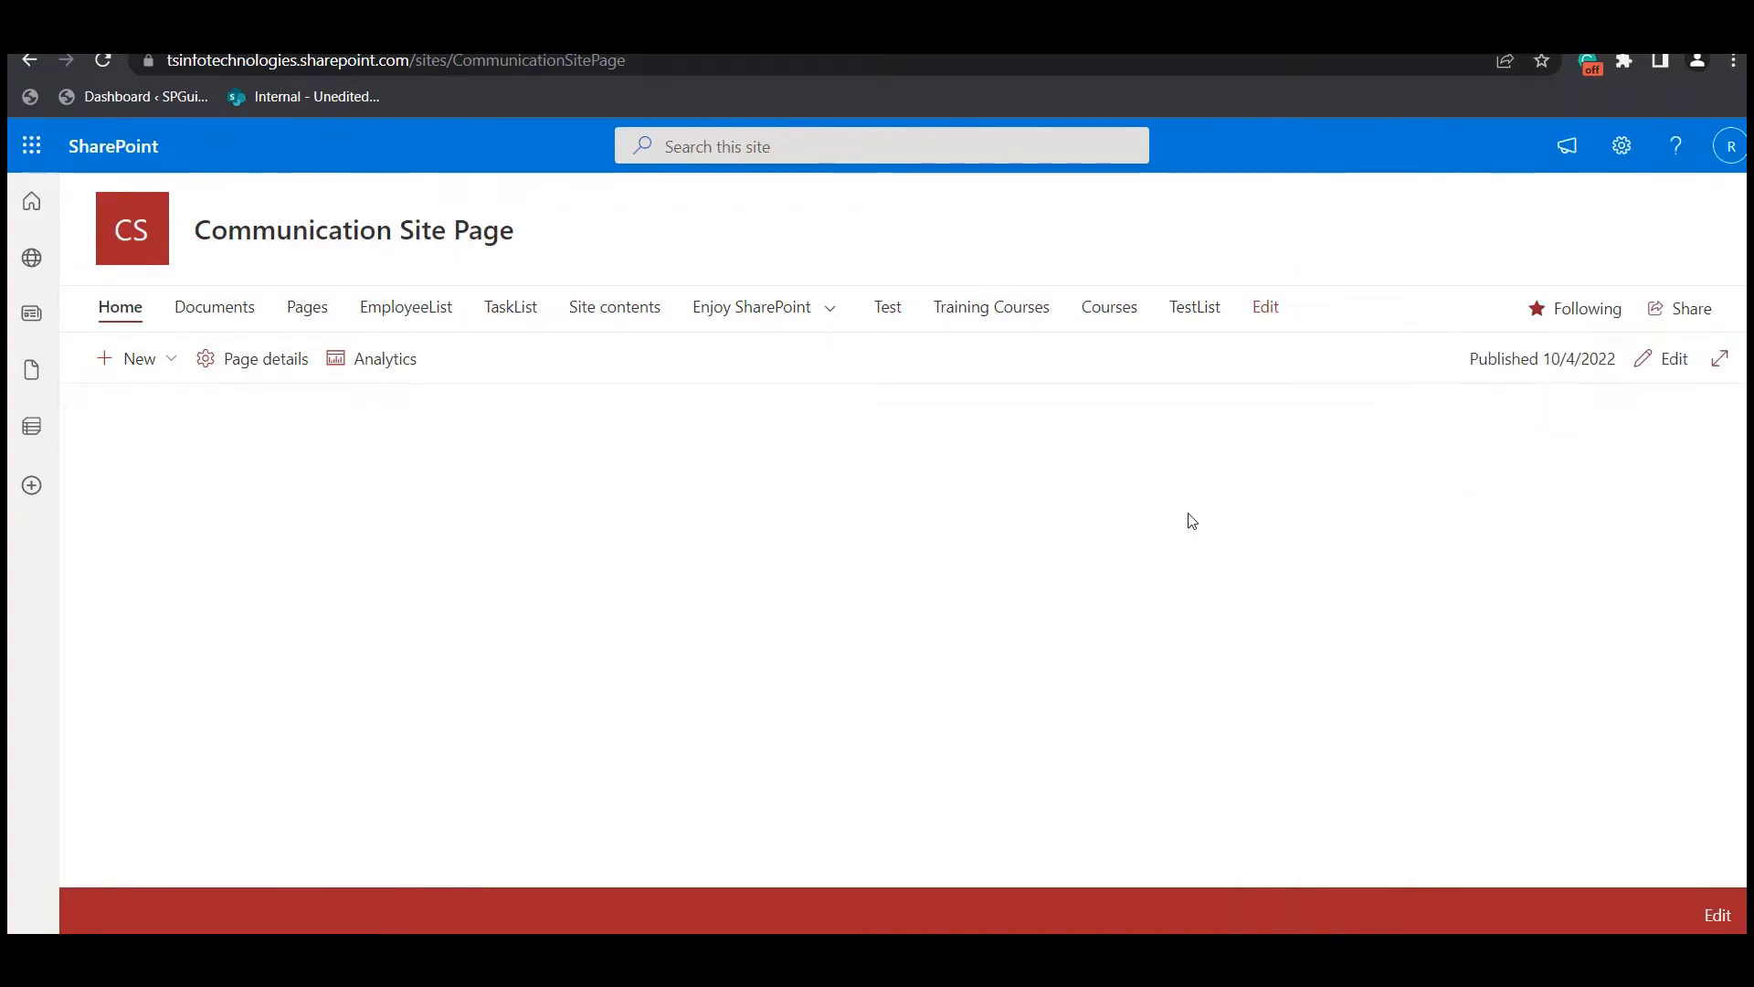
- Open the Site Pages library from the site contents and find the page of the posted news link
{"action": "left_click", "coordinate": [606, 311]}
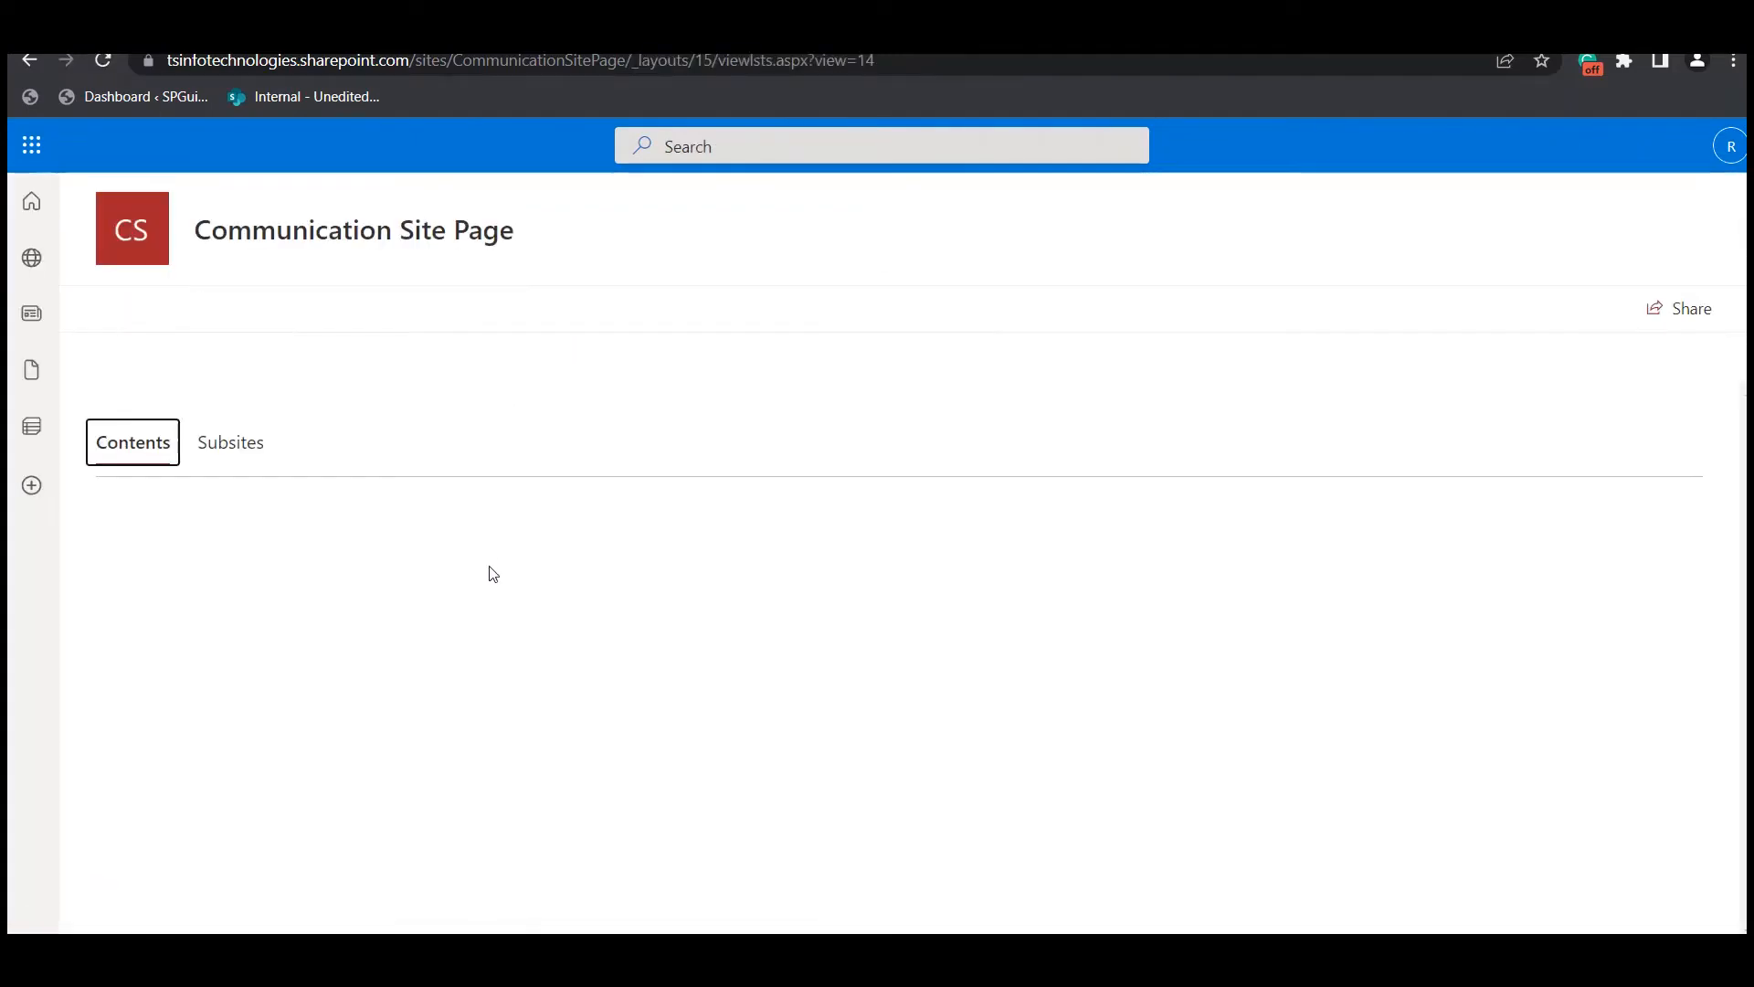
{"action": "scroll", "coordinate": [293, 729], "scroll_direction": "down", "scroll_amount": 7}
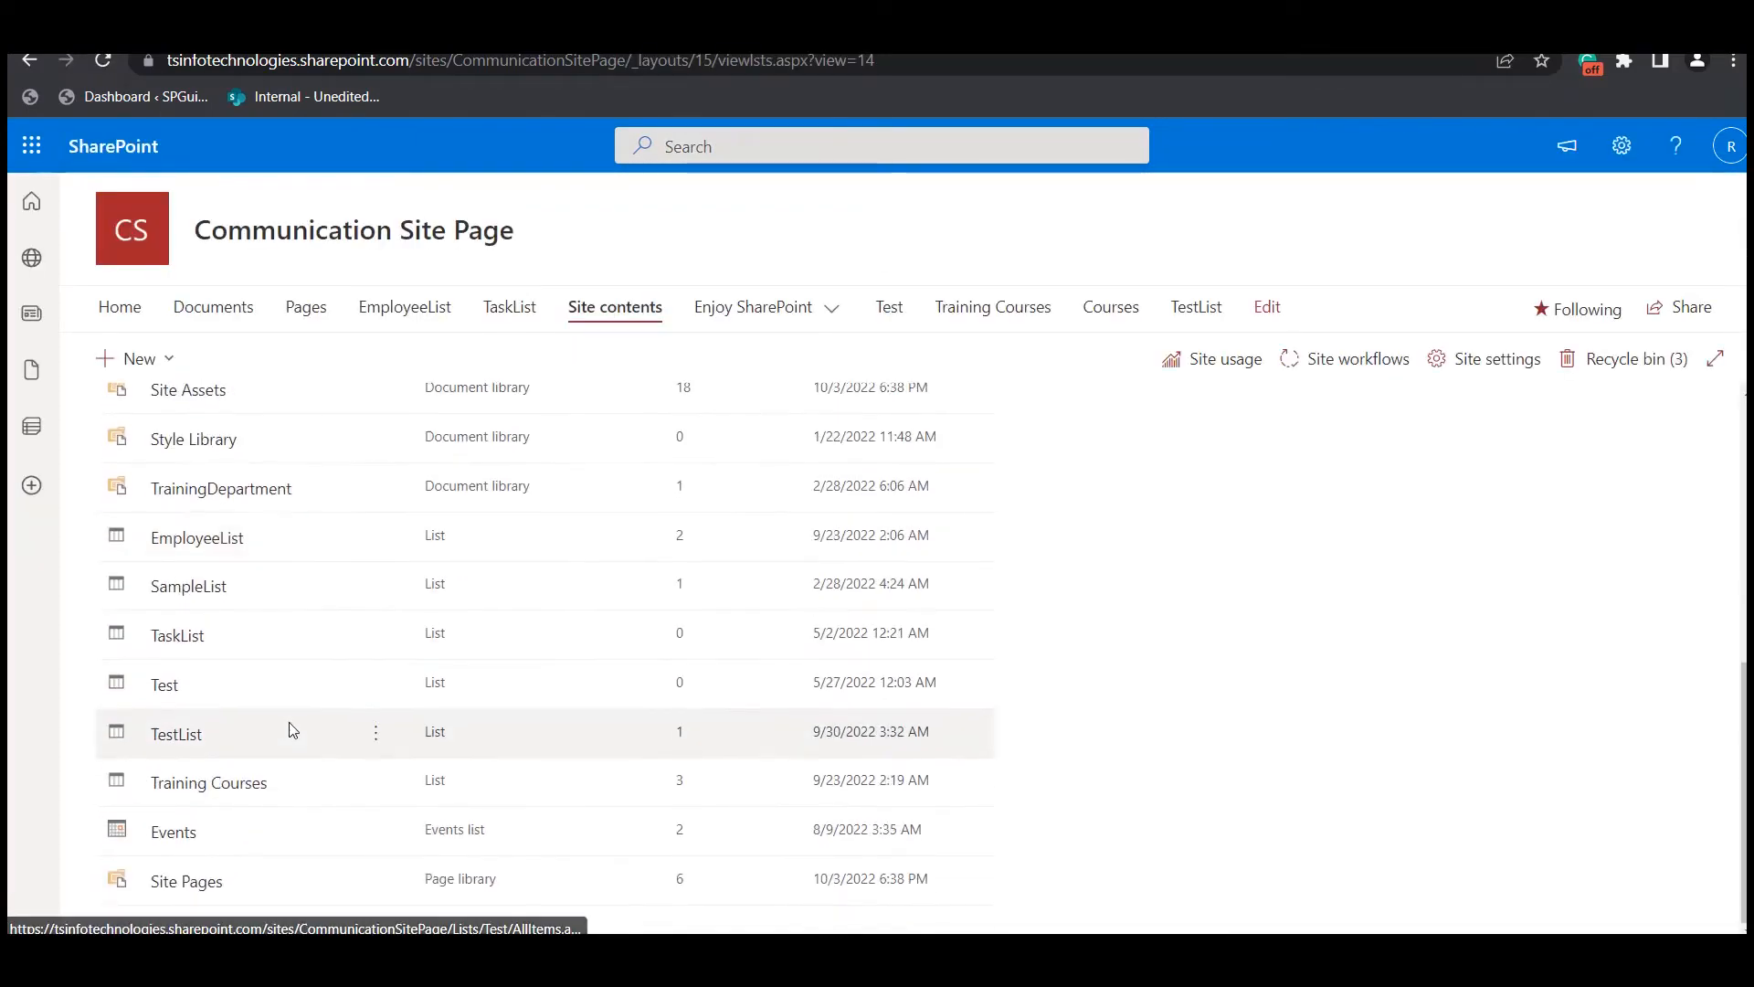
{"action": "left_click", "coordinate": [220, 882]}
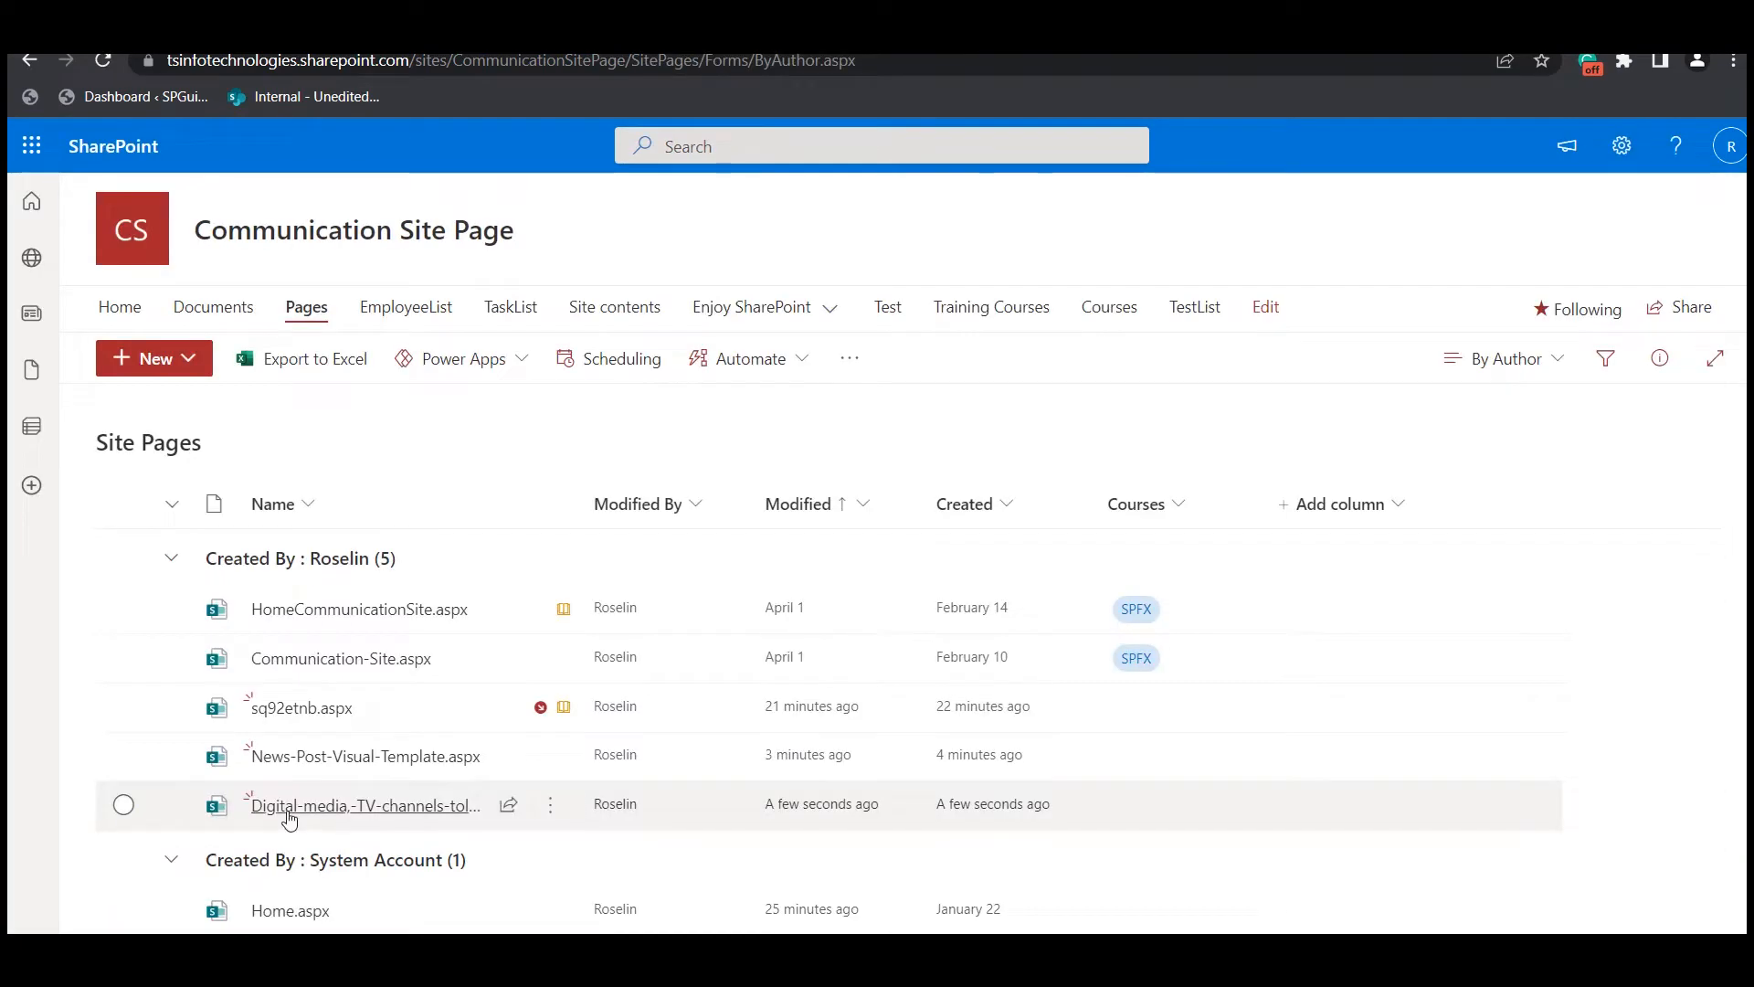
{"action": "mouse_move", "coordinate": [410, 818]}
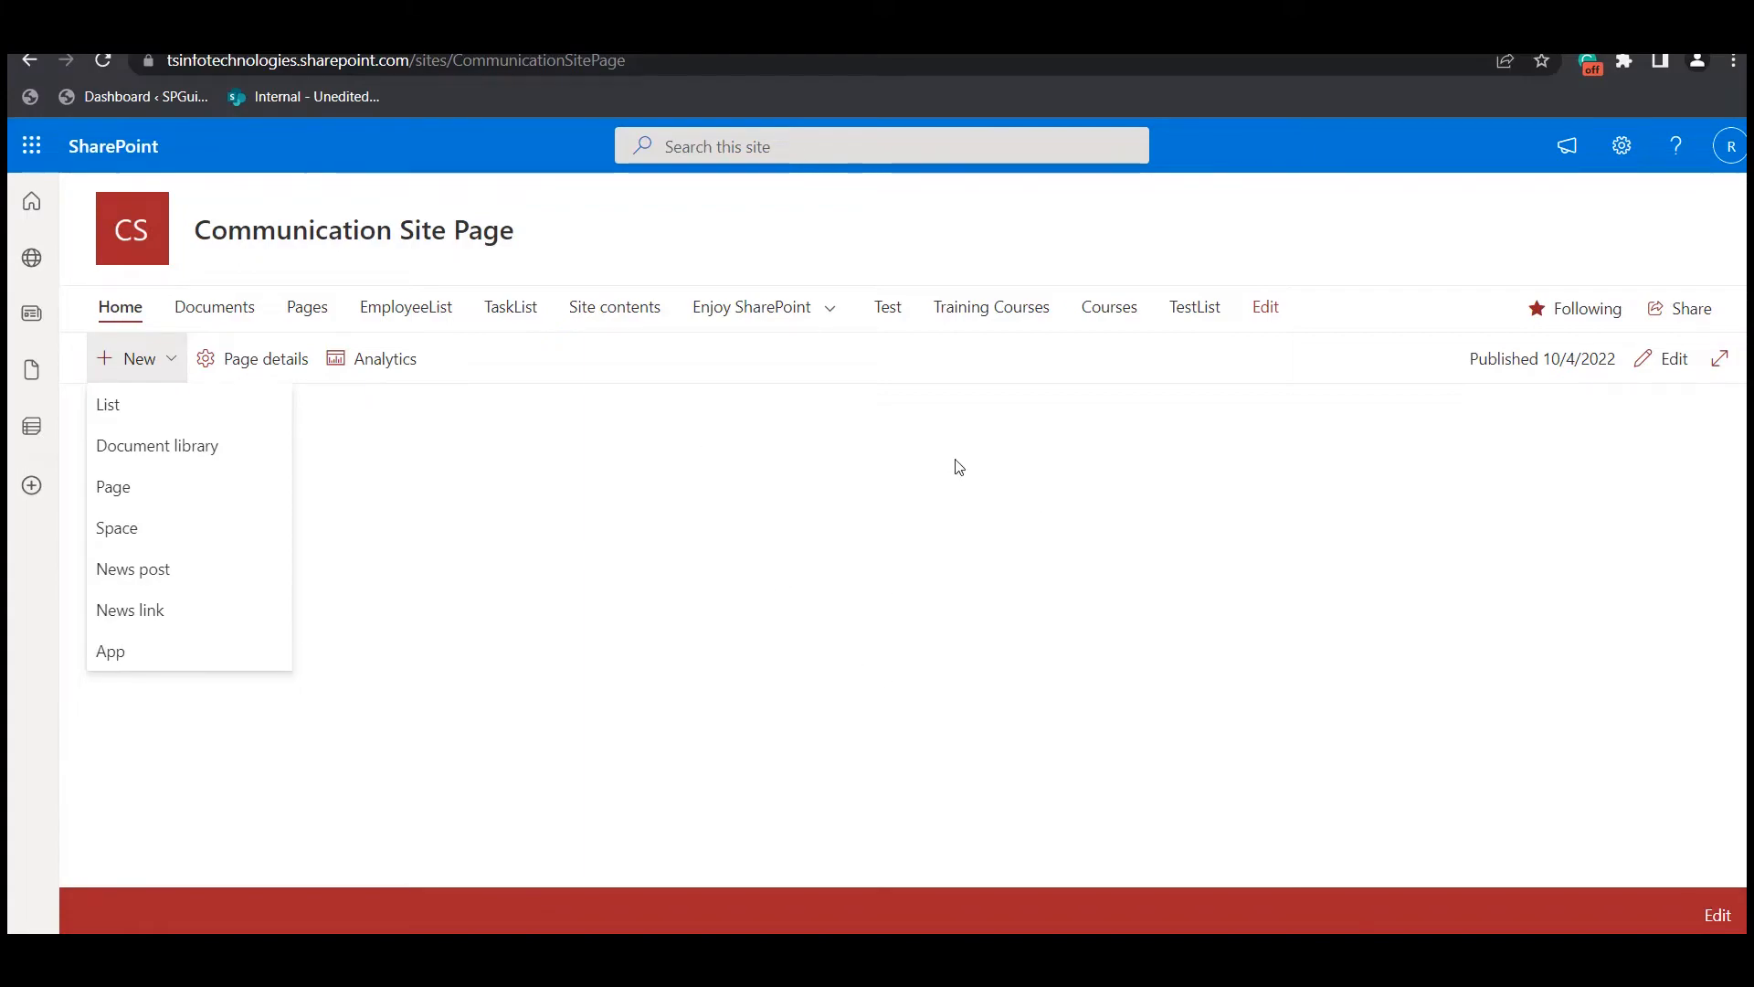
- Put the site's home page into edit mode and add a one-column section
{"action": "left_click", "coordinate": [1375, 501]}
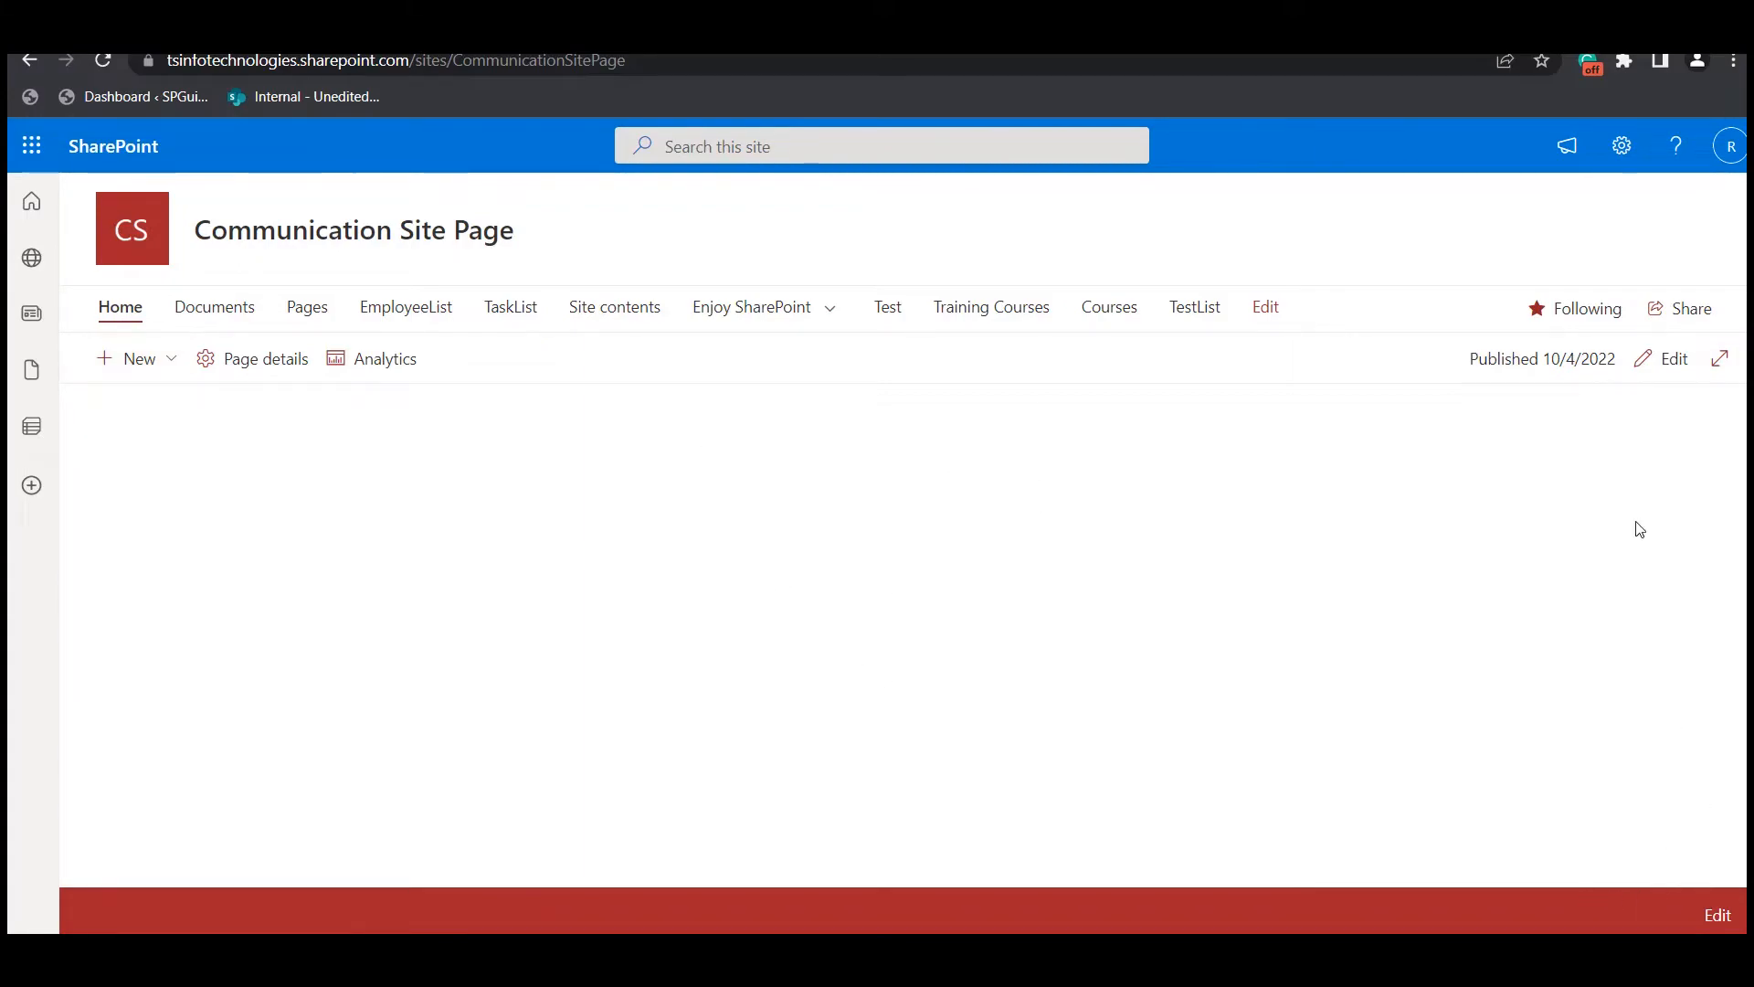
{"action": "left_click", "coordinate": [1641, 366]}
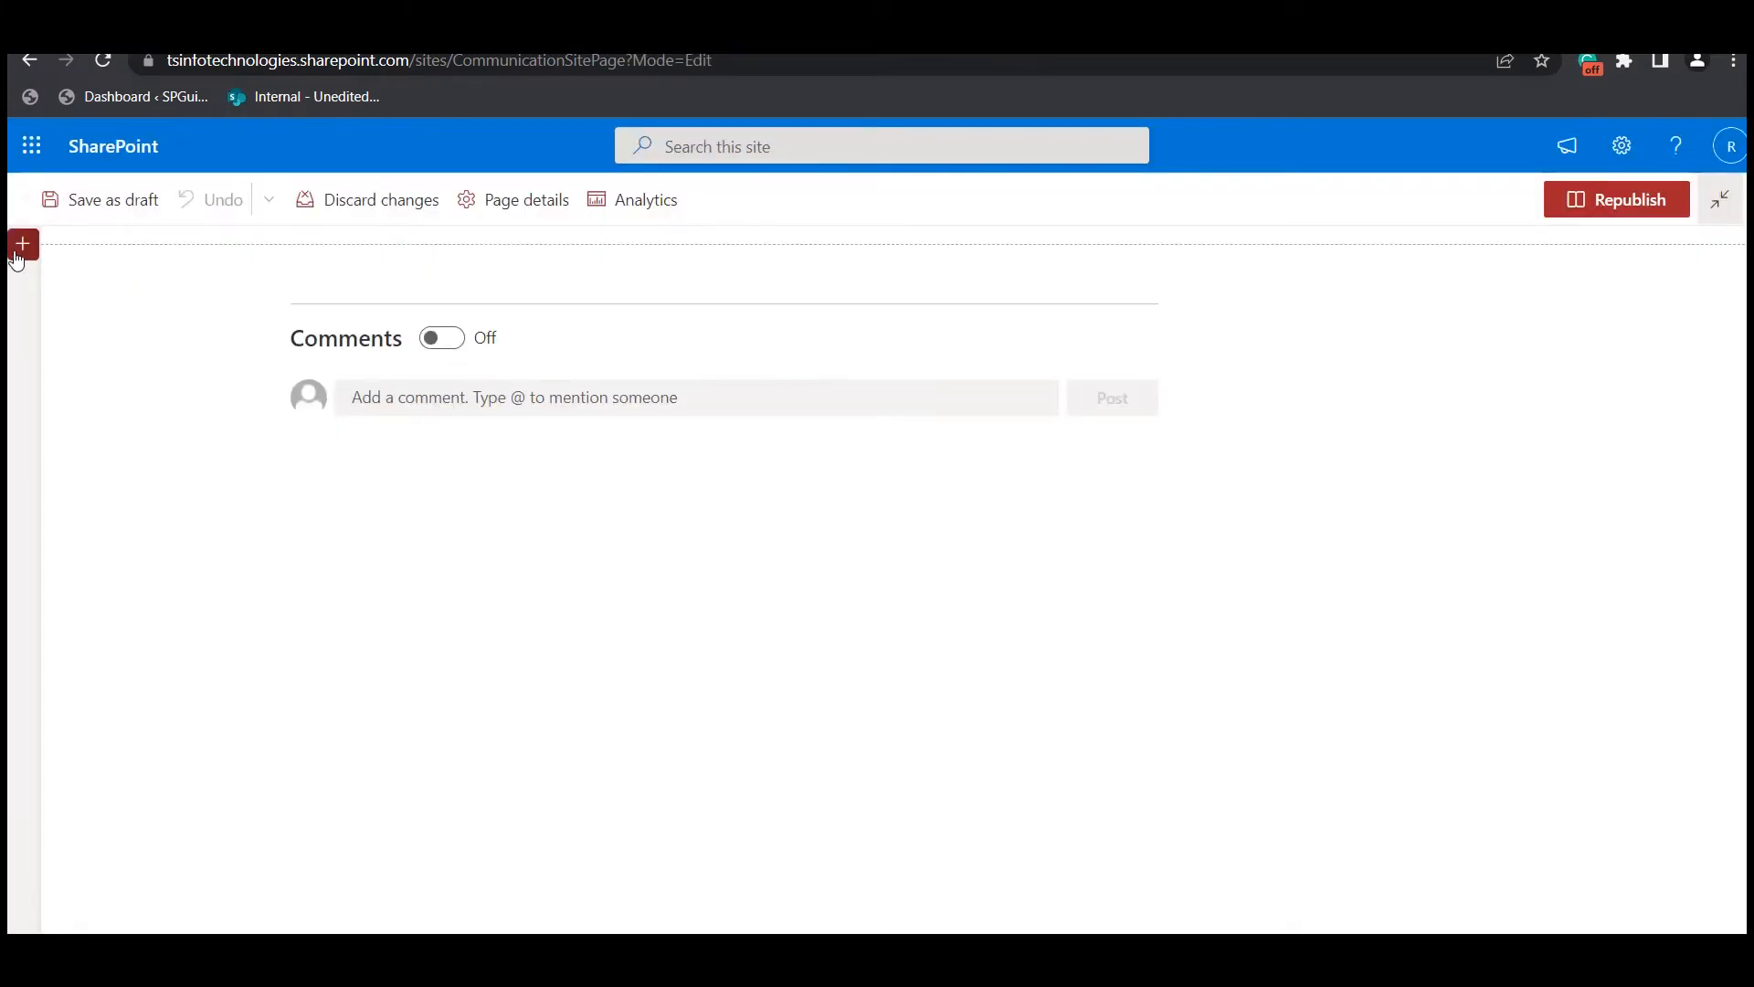
{"action": "left_click", "coordinate": [20, 245]}
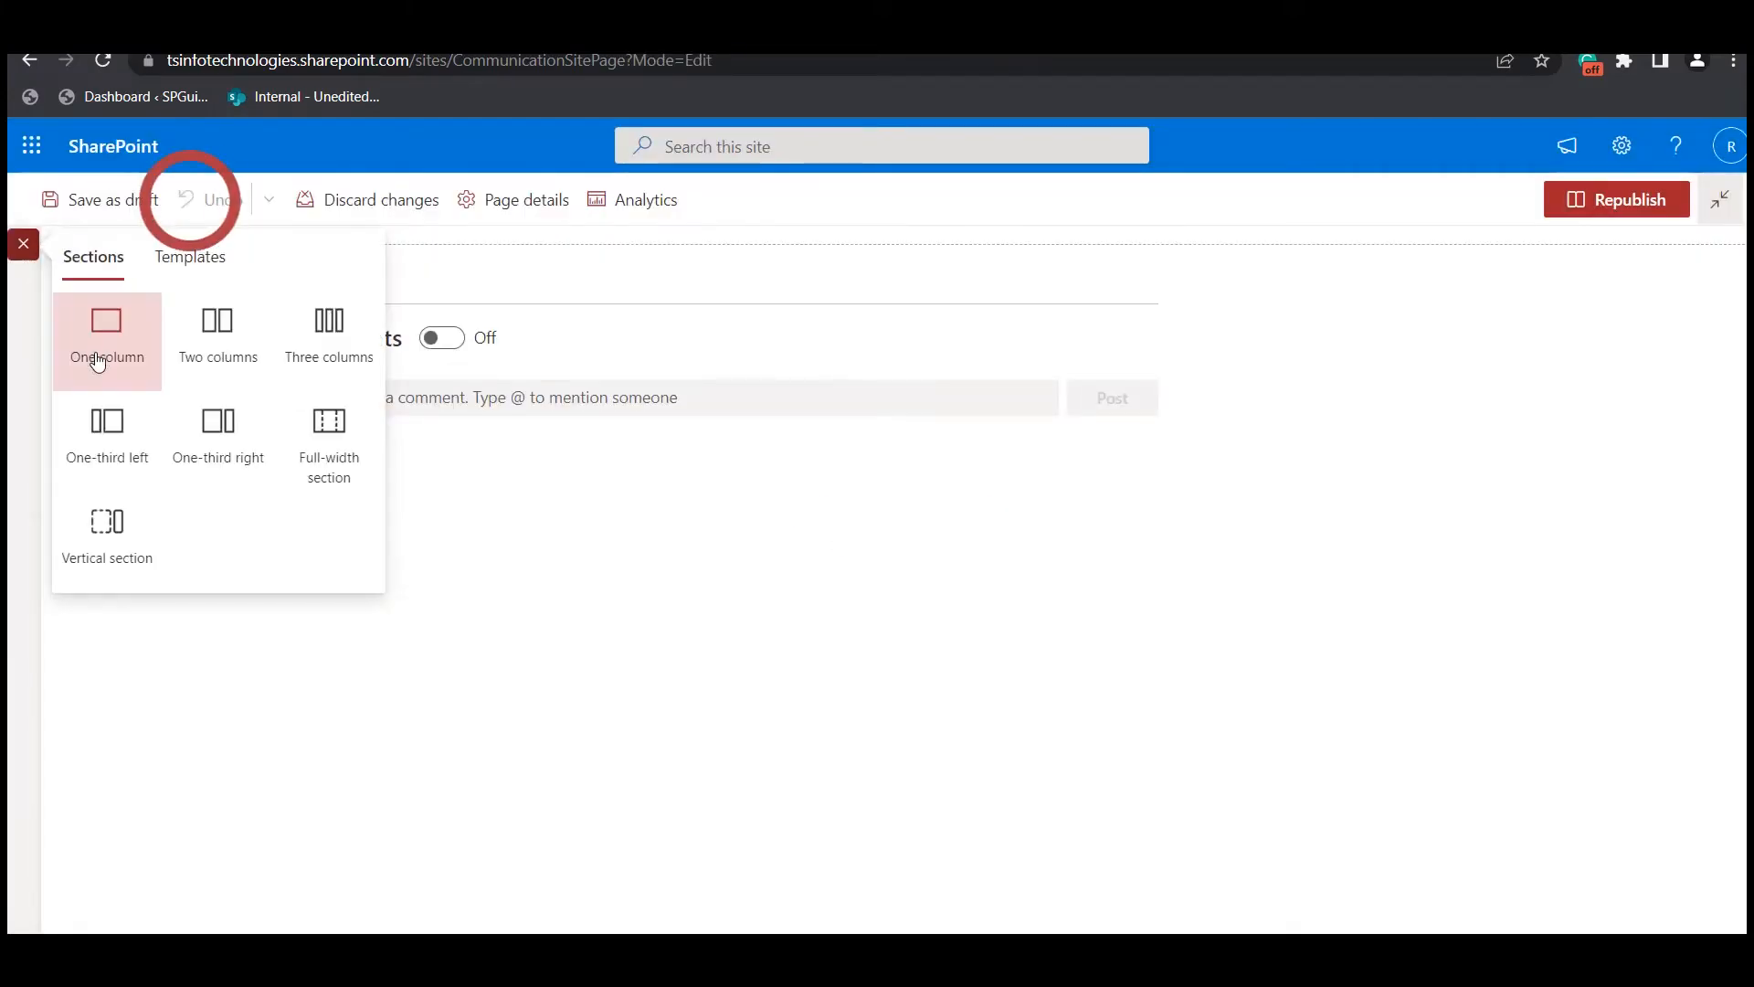
{"action": "left_click", "coordinate": [97, 354]}
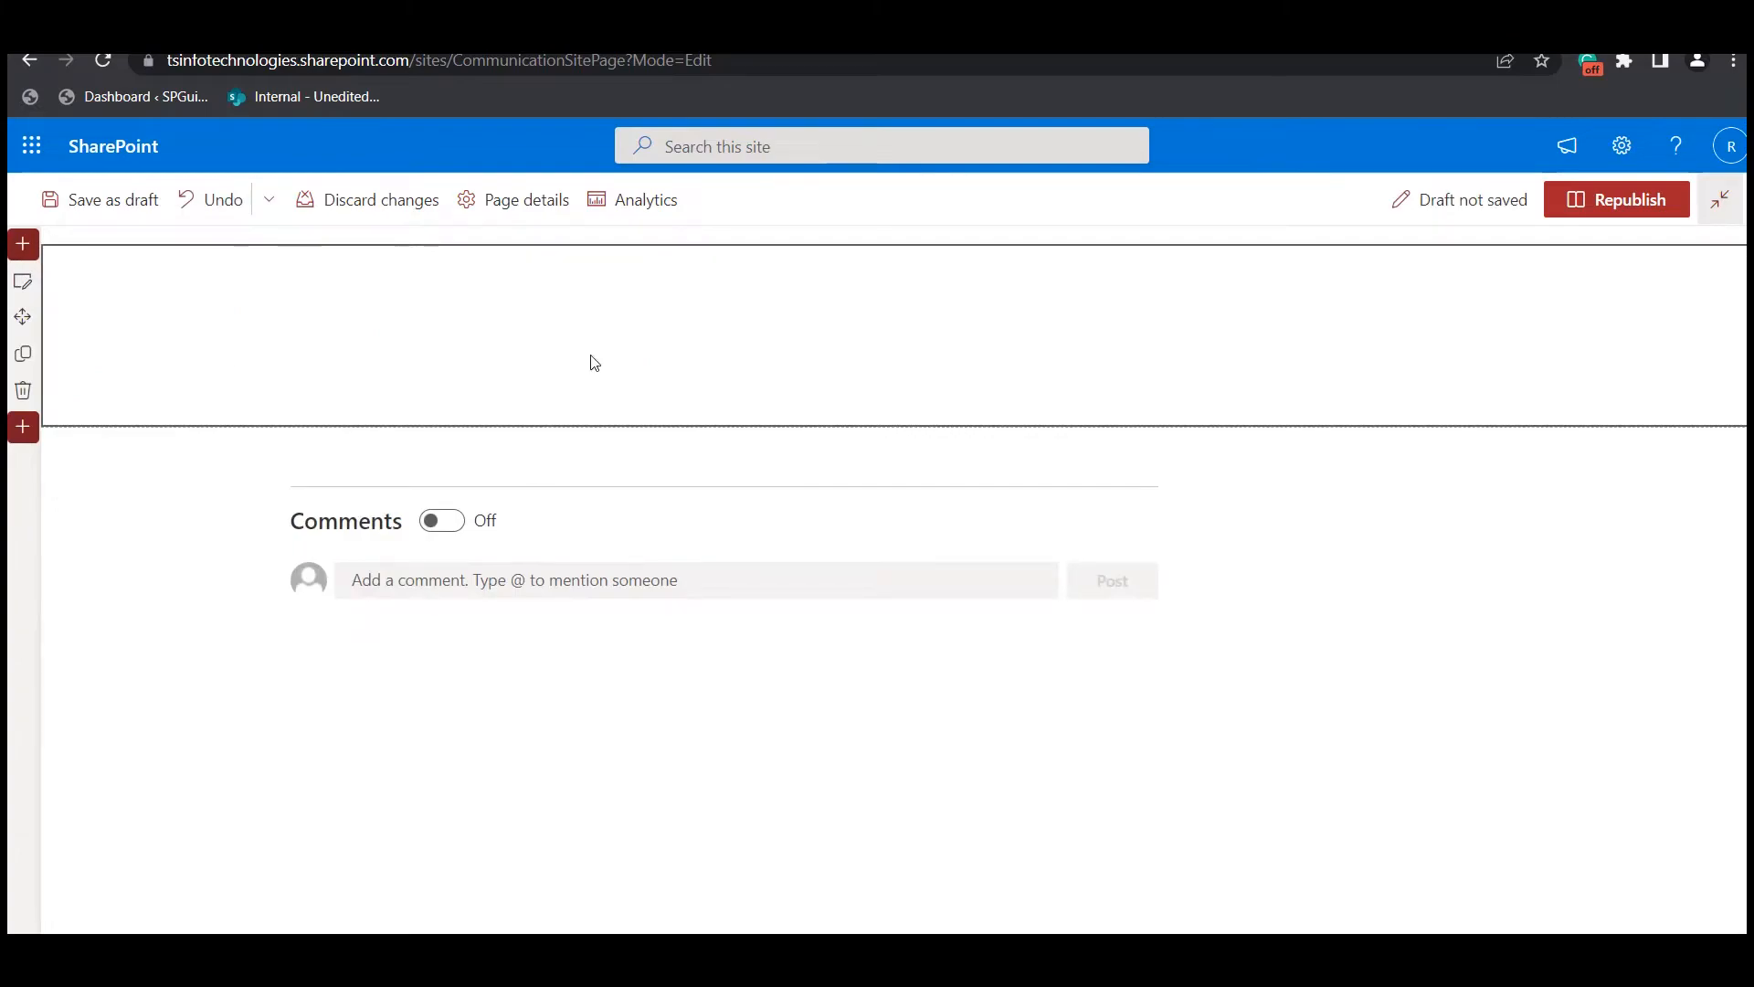
- Insert the News web part into the empty section and republish the home page
{"action": "left_click", "coordinate": [899, 263]}
{"action": "type", "text": "news"}
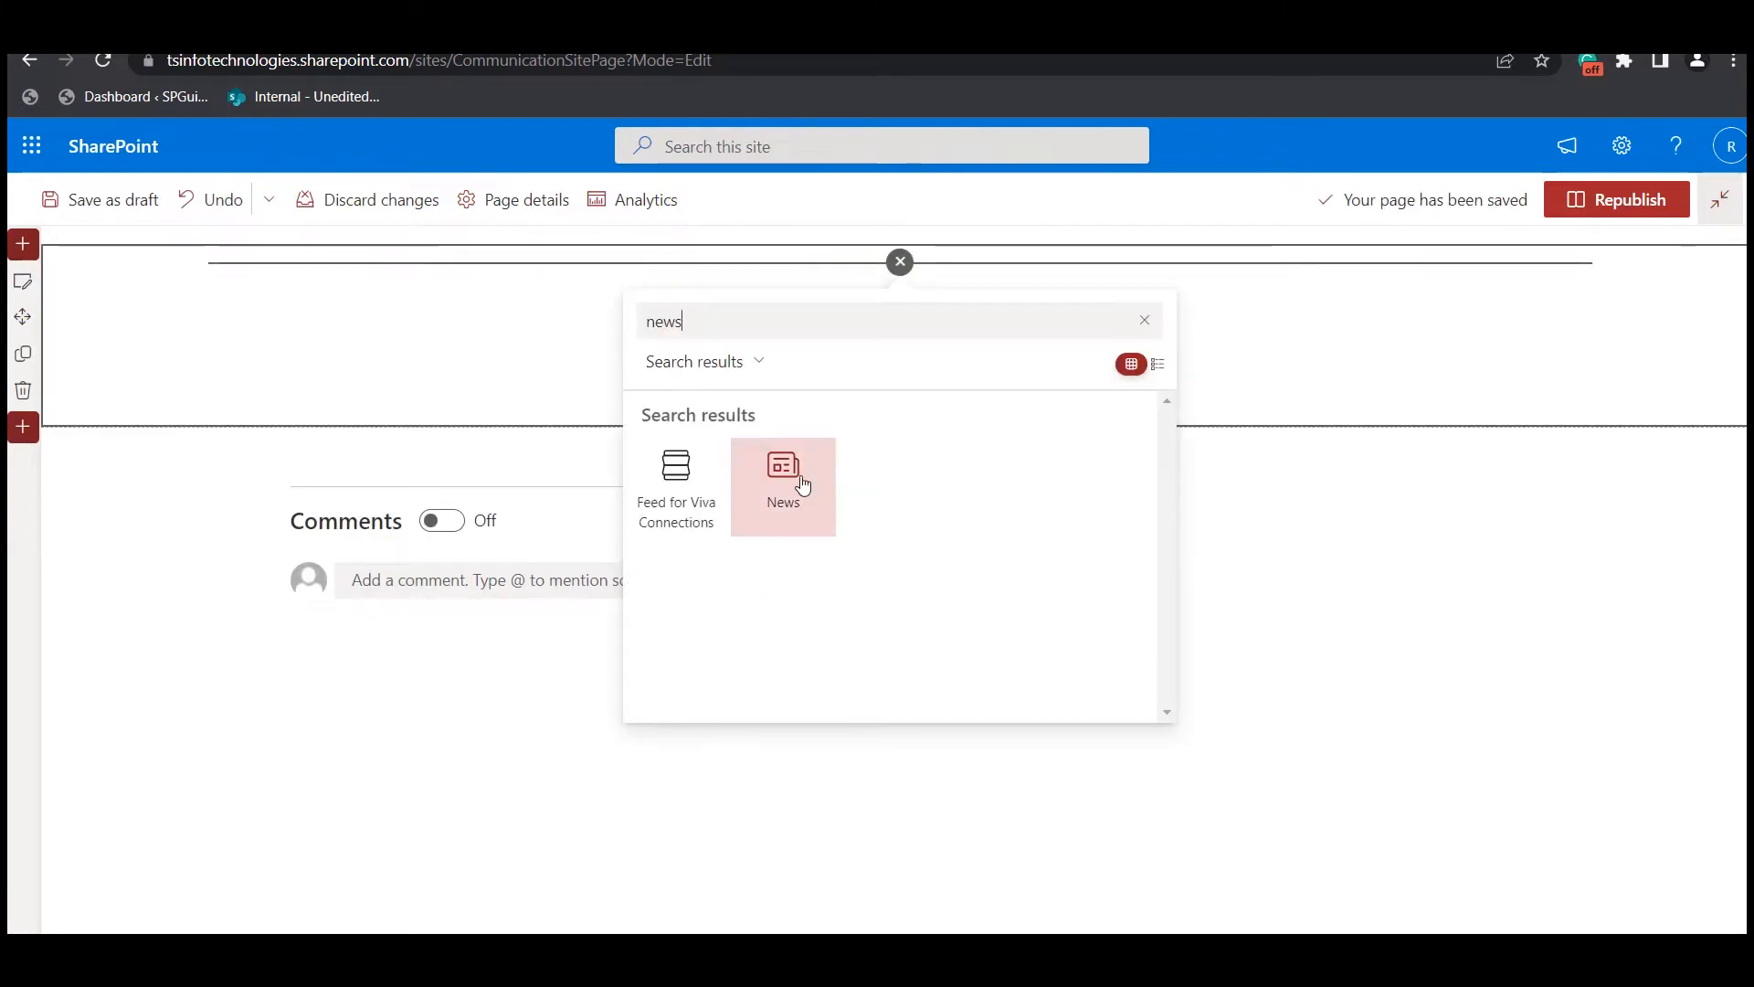
{"action": "left_click", "coordinate": [799, 484]}
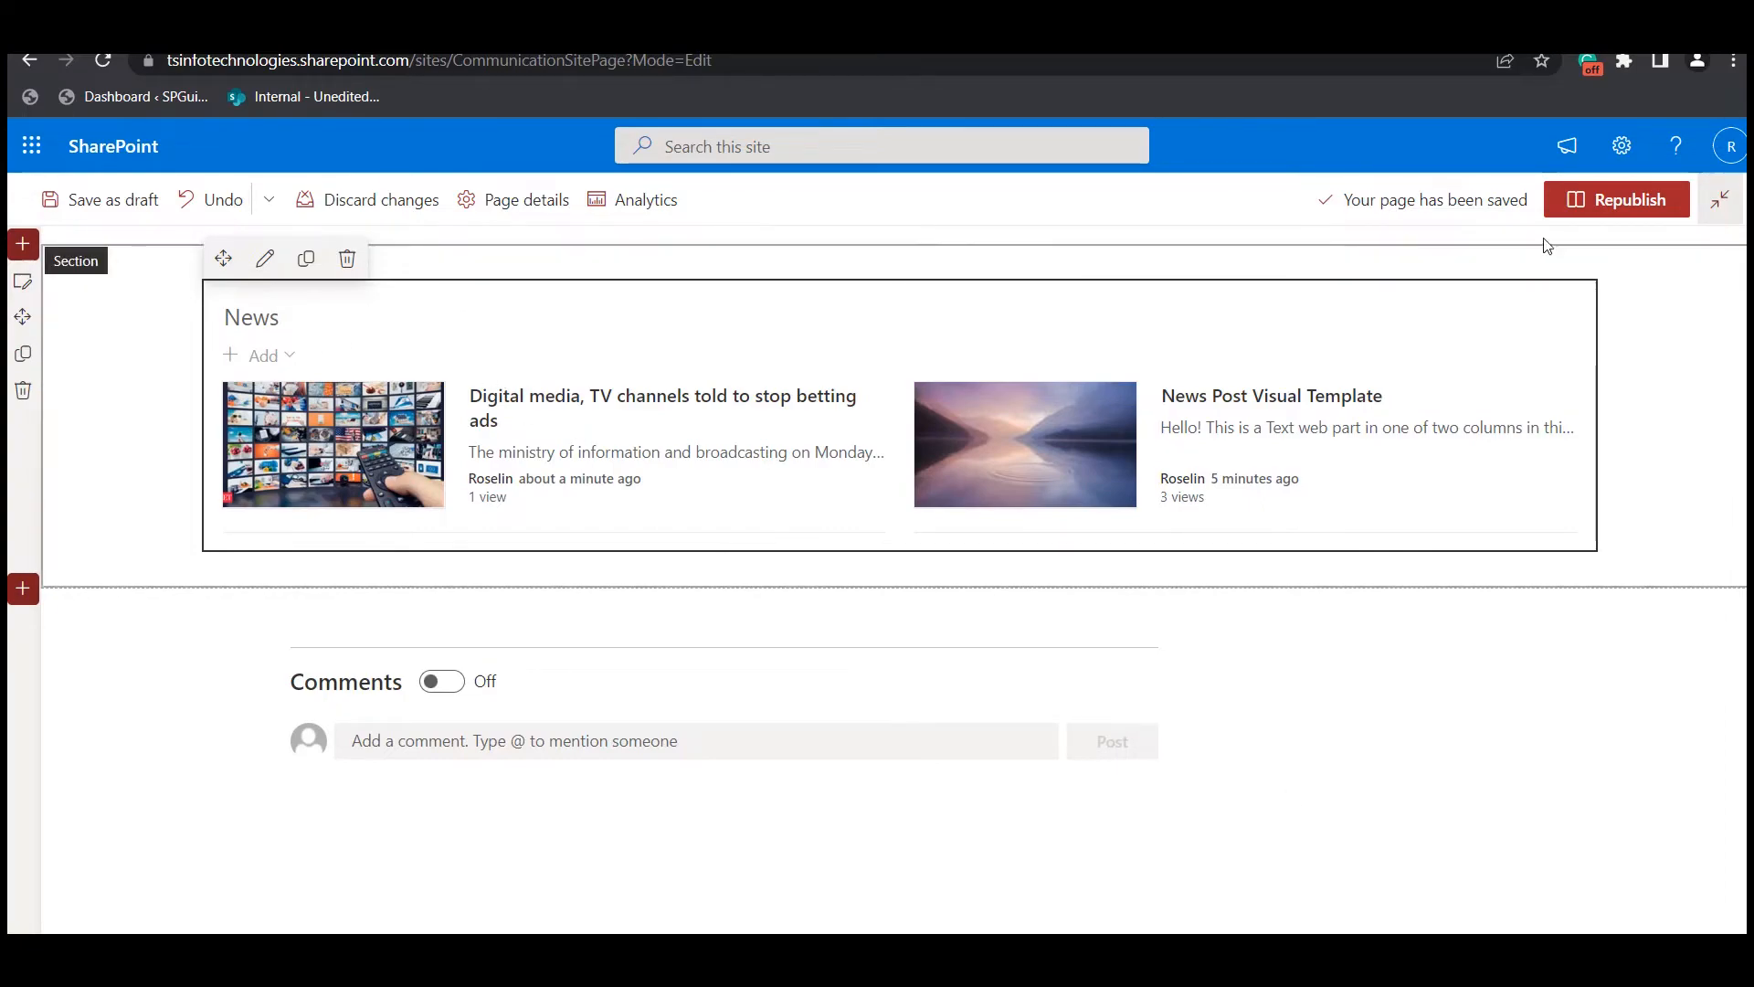
{"action": "left_click", "coordinate": [1583, 208]}
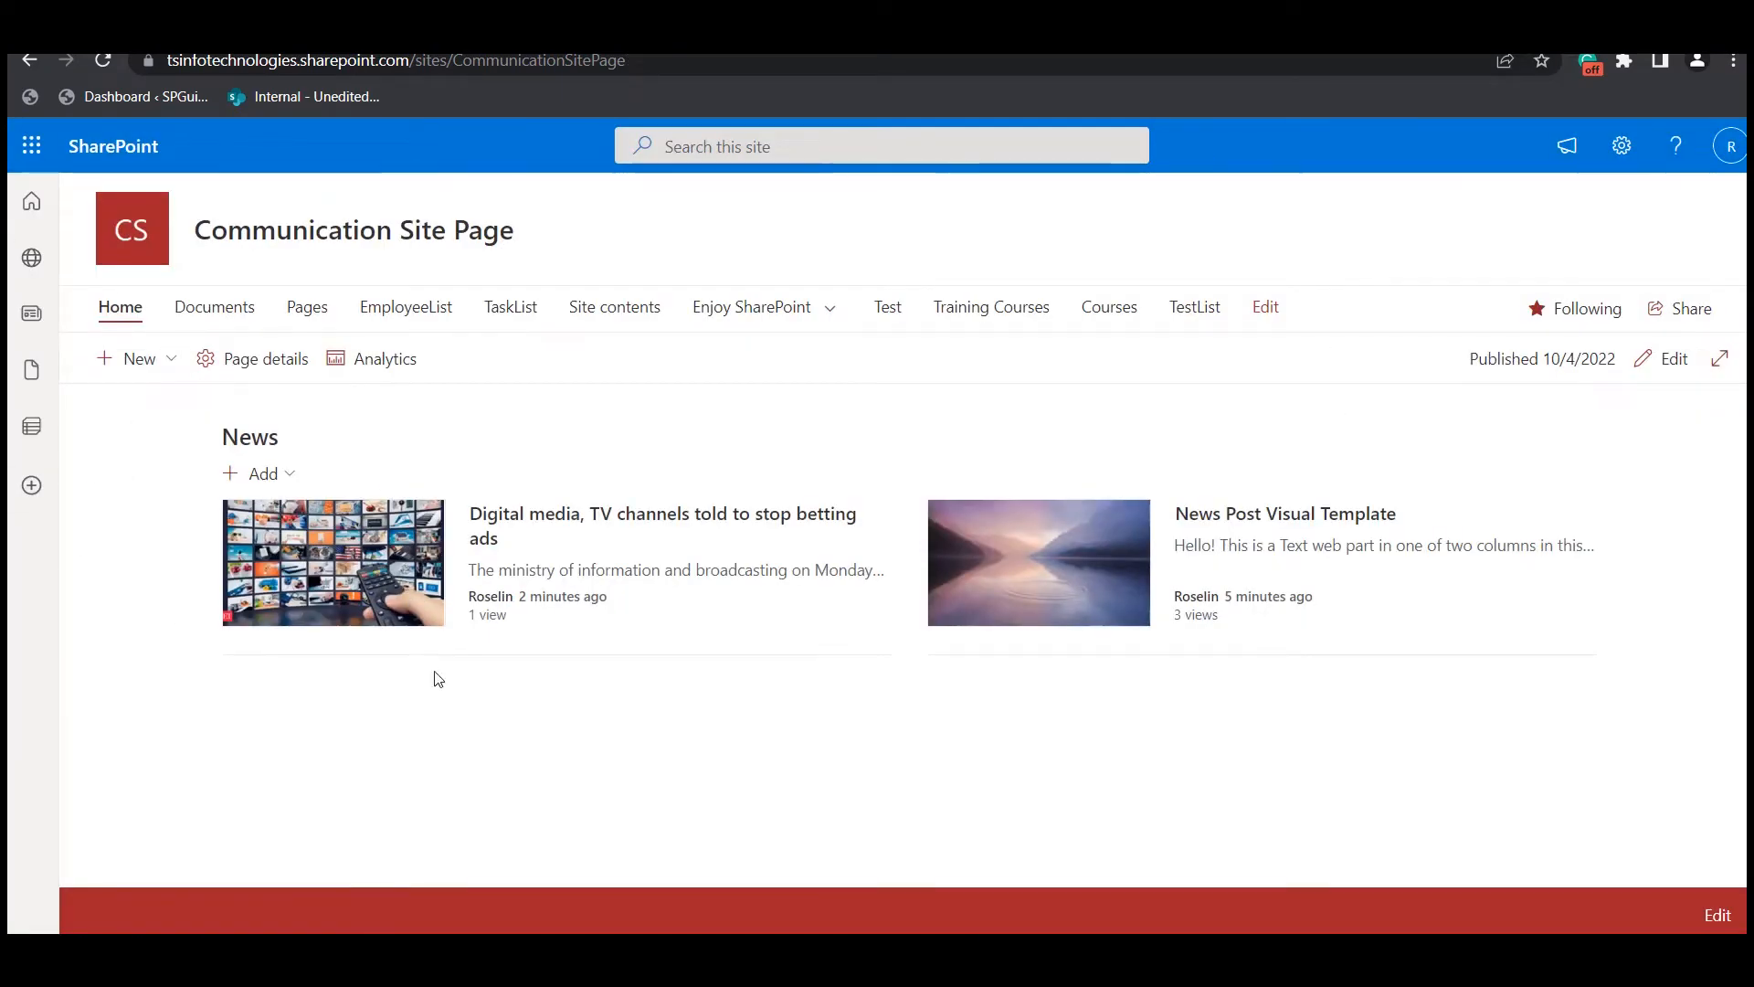
- Add a news link from the News web part using the copied Zee Media article URL and post it
{"action": "left_click", "coordinate": [265, 473]}
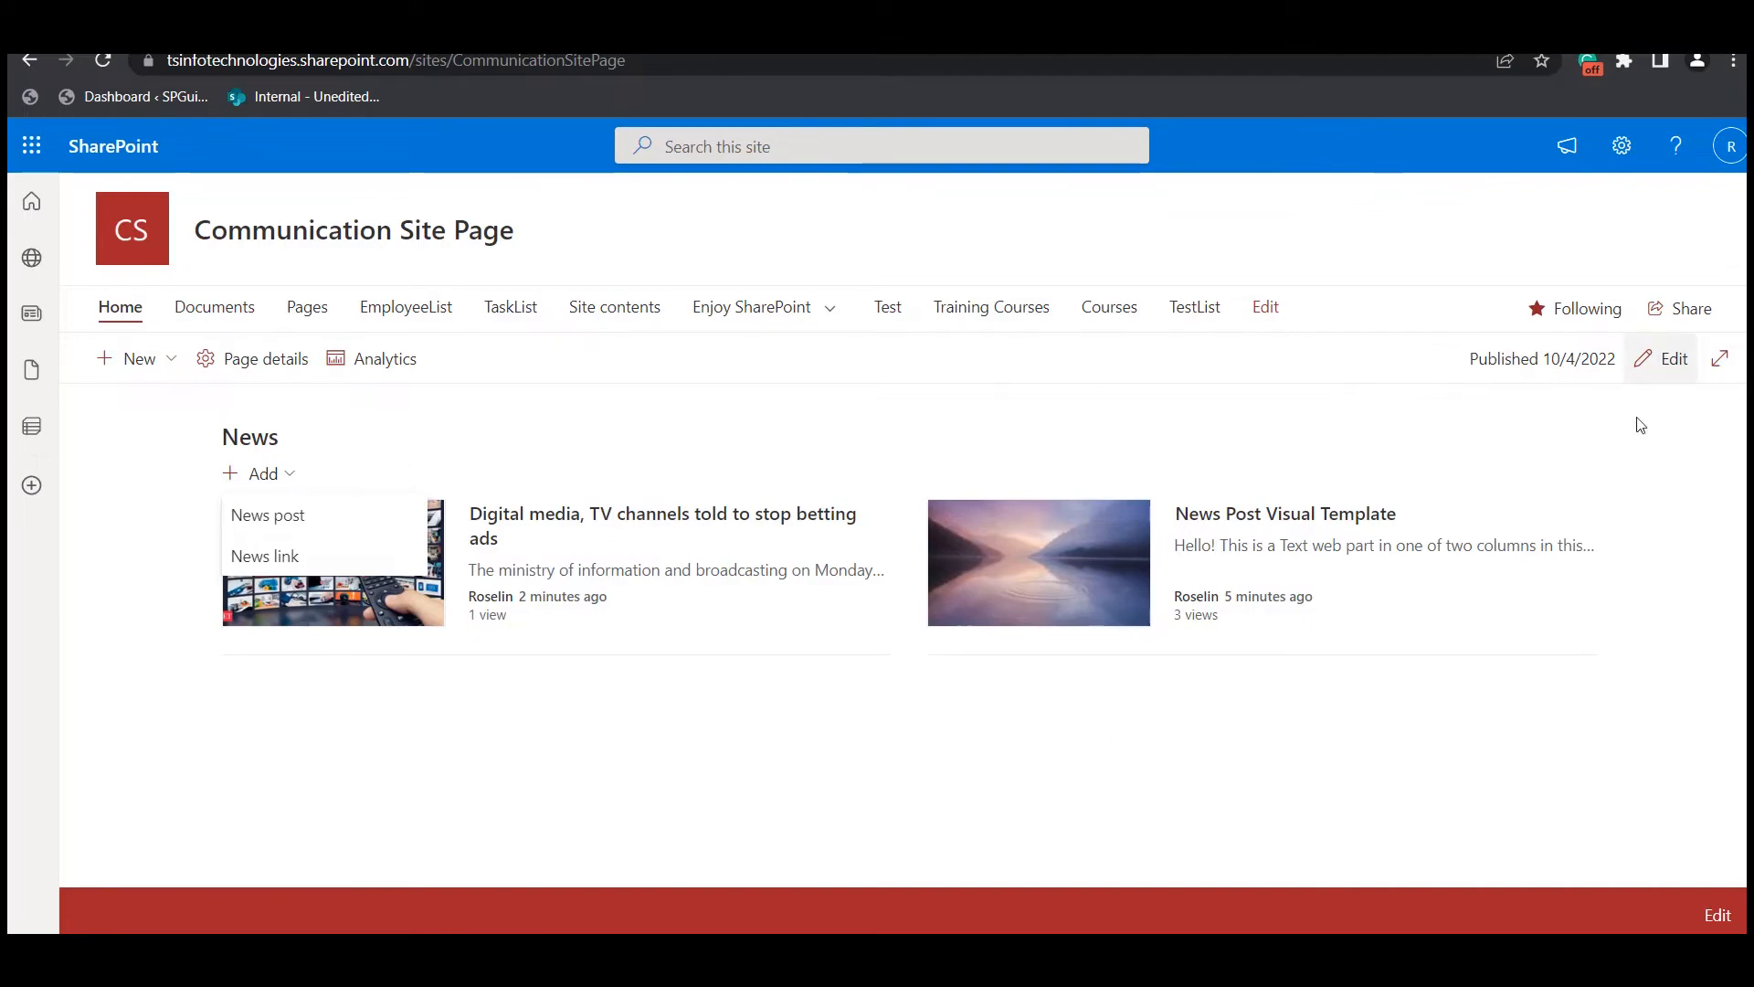
{"action": "left_click", "coordinate": [269, 473]}
{"action": "left_click", "coordinate": [286, 479]}
{"action": "left_click", "coordinate": [321, 557]}
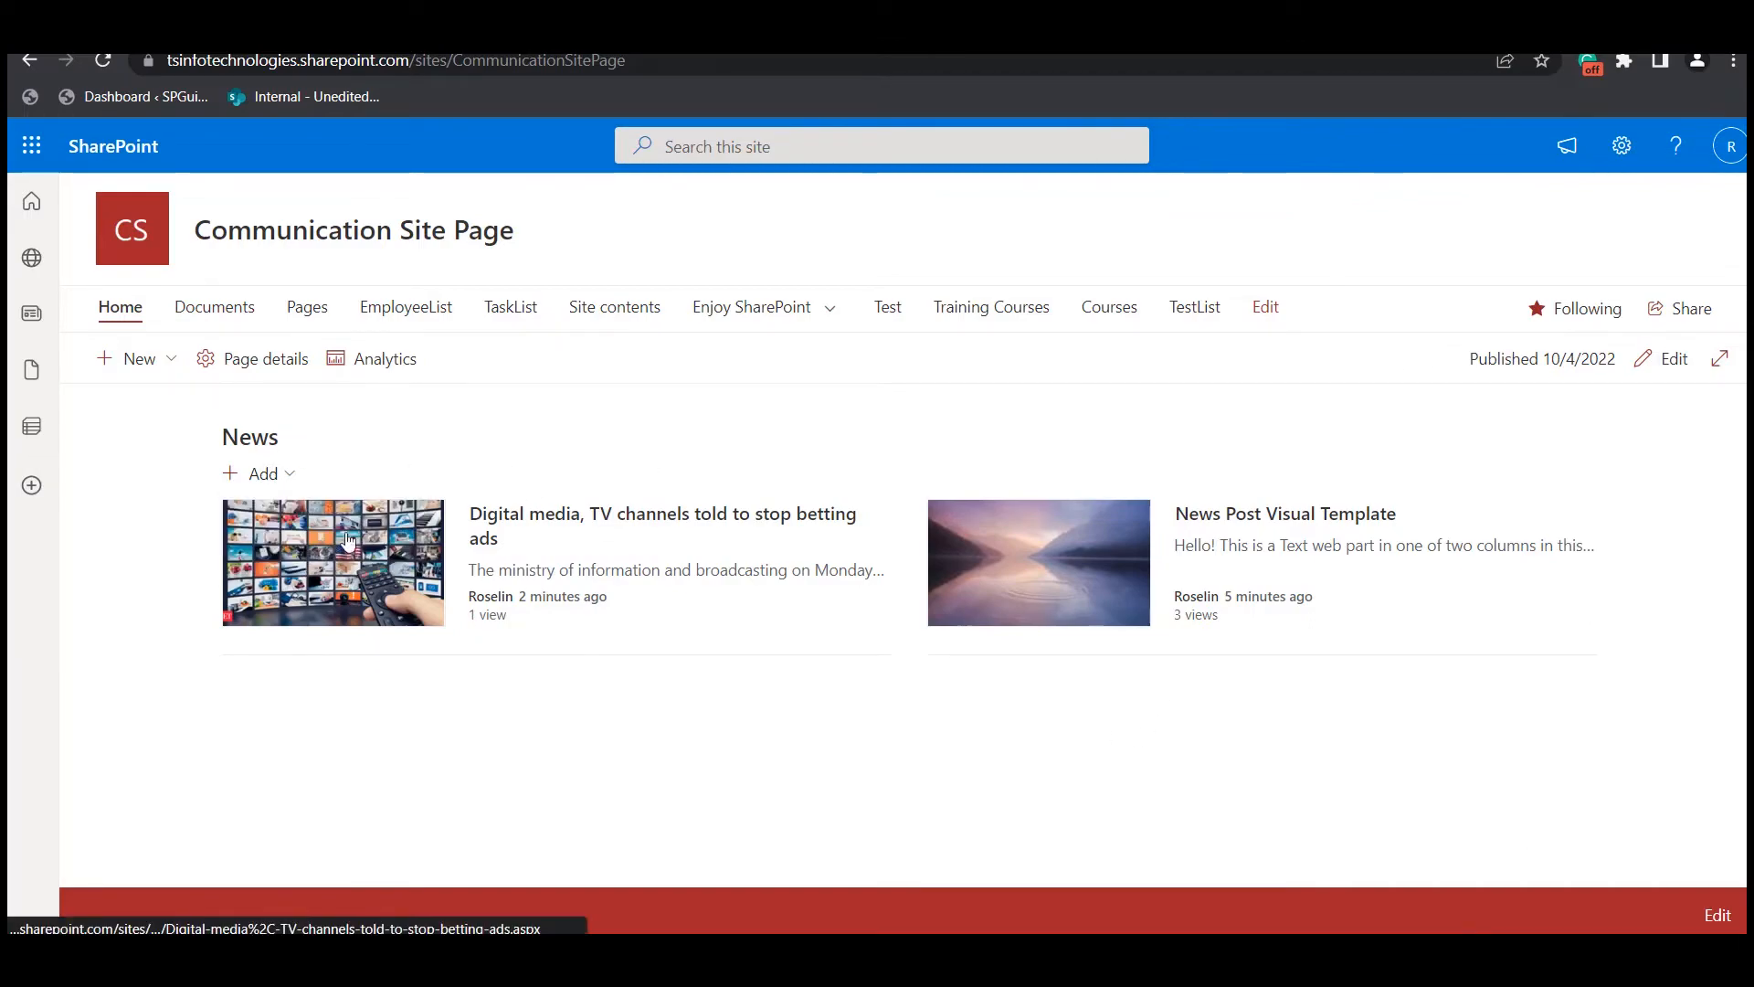
{"action": "right_click", "coordinate": [1468, 298]}
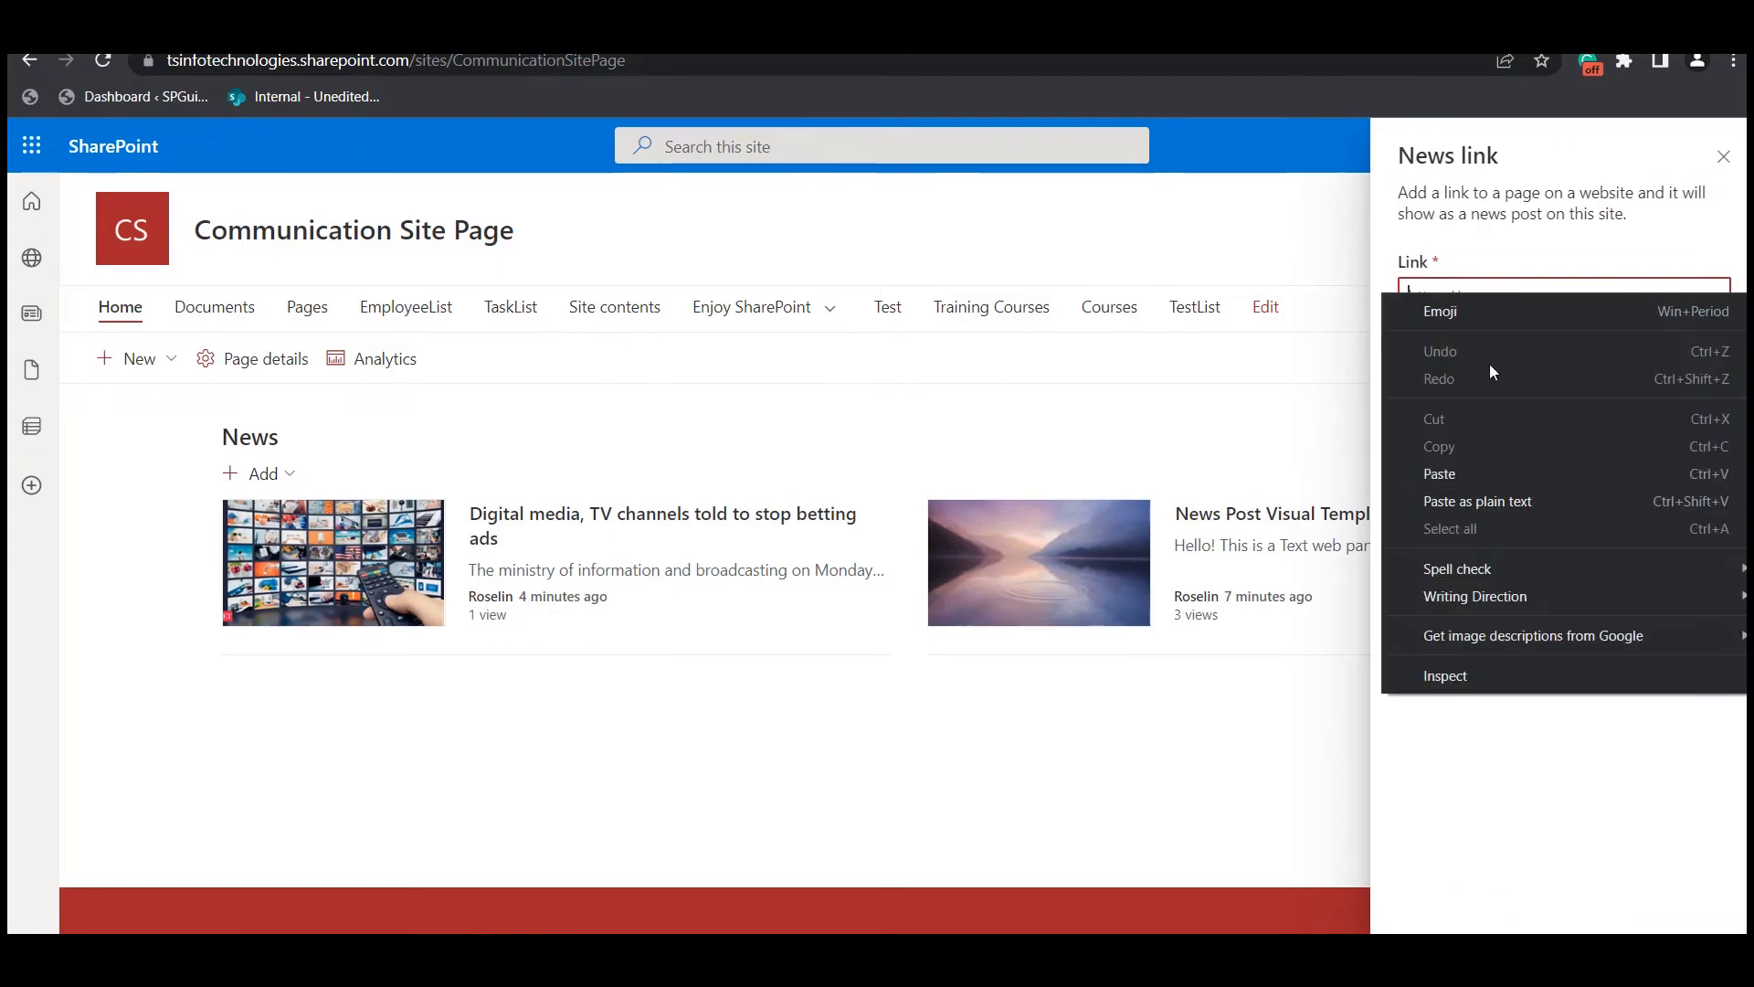
{"action": "left_click", "coordinate": [1516, 473]}
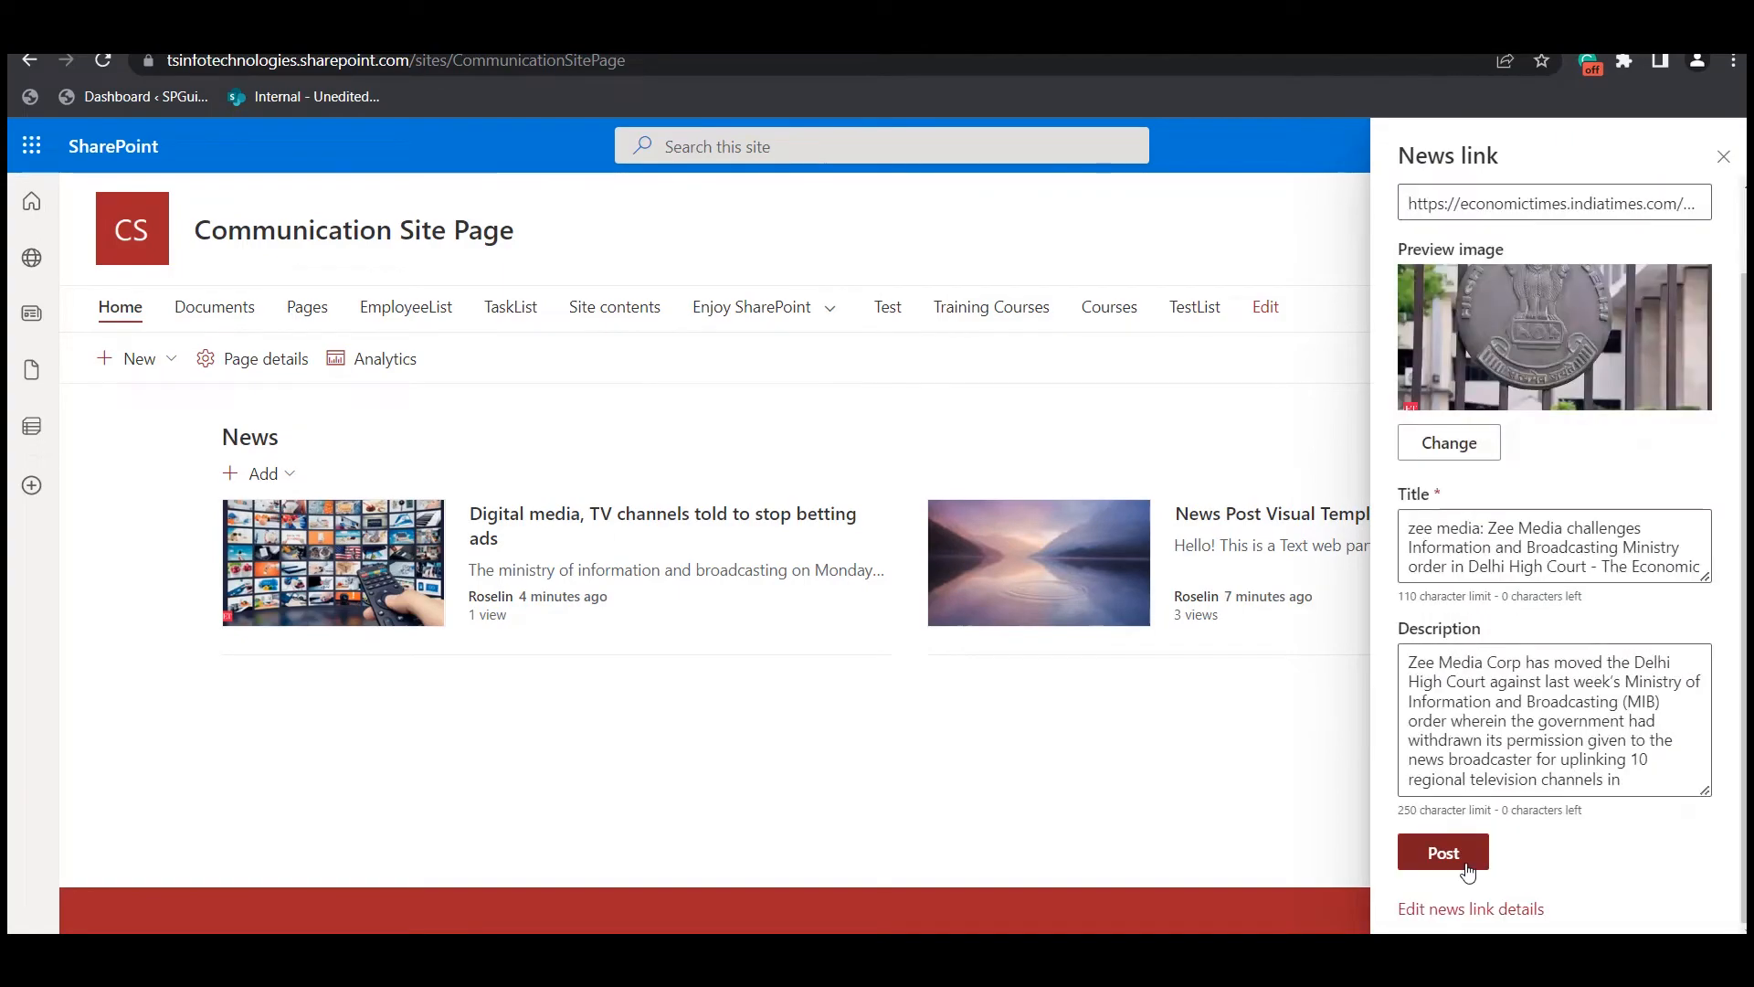
{"action": "left_click", "coordinate": [1460, 852]}
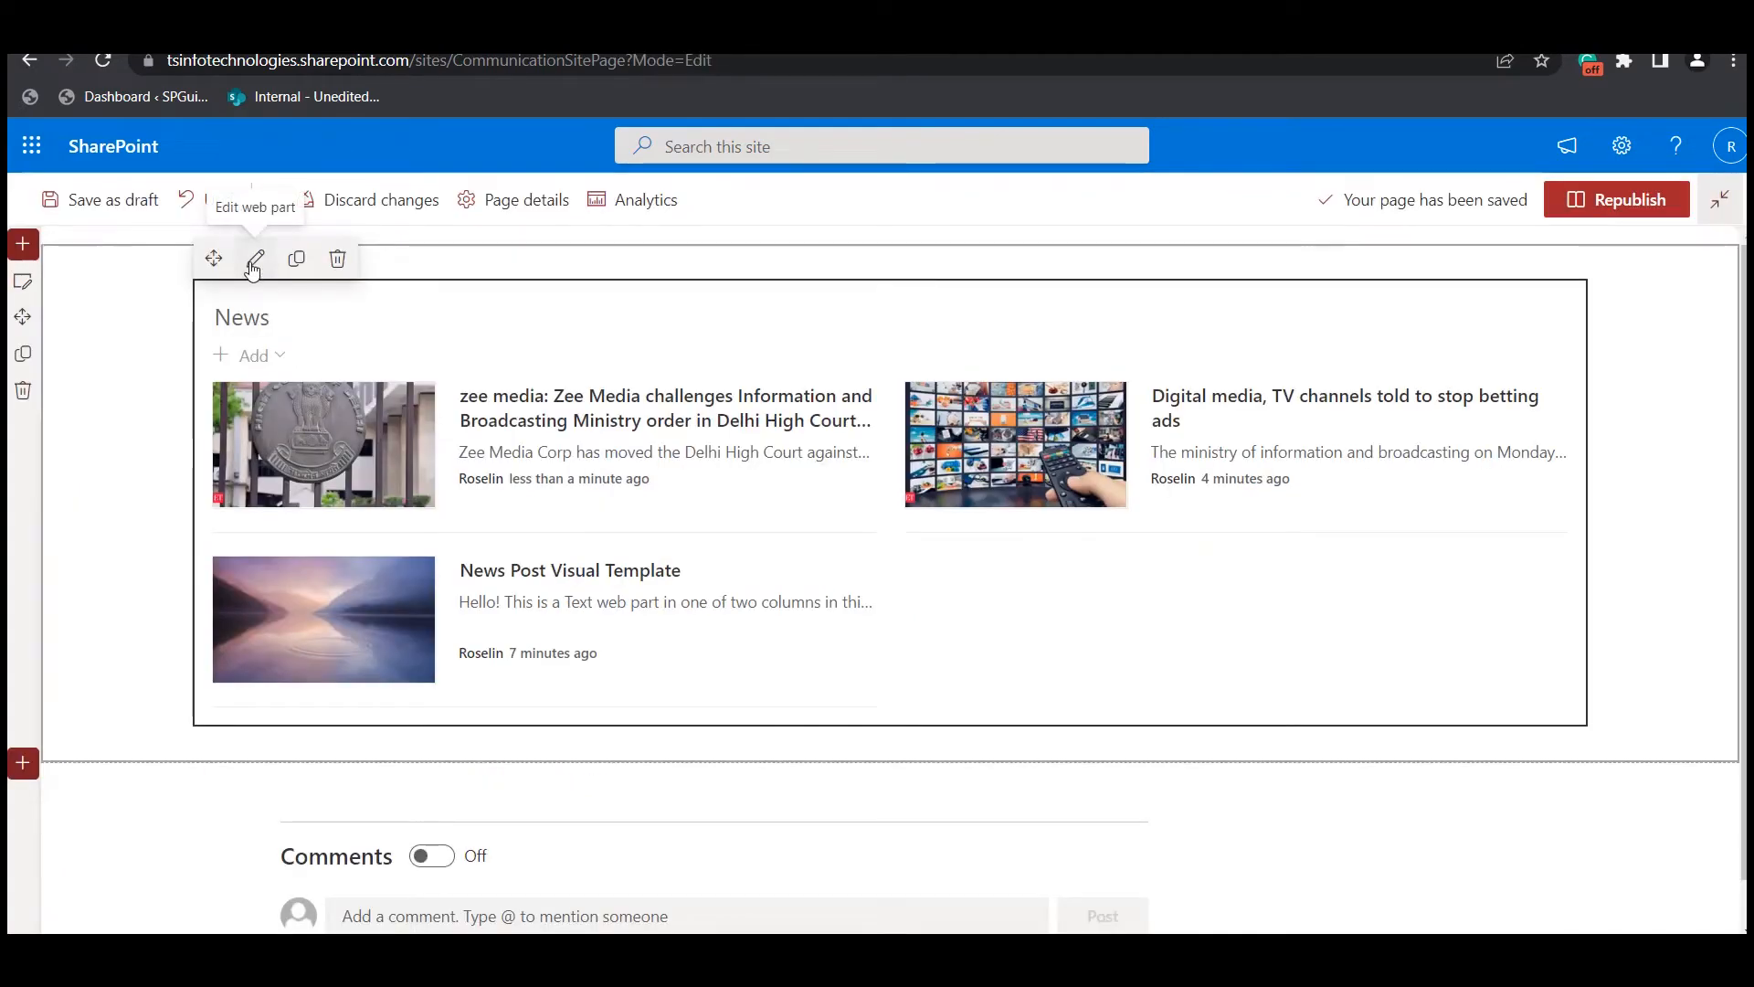
- Open the News web part's settings and try the Select sites and Recommended for current user sources before returning to This site
{"action": "left_click", "coordinate": [253, 263]}
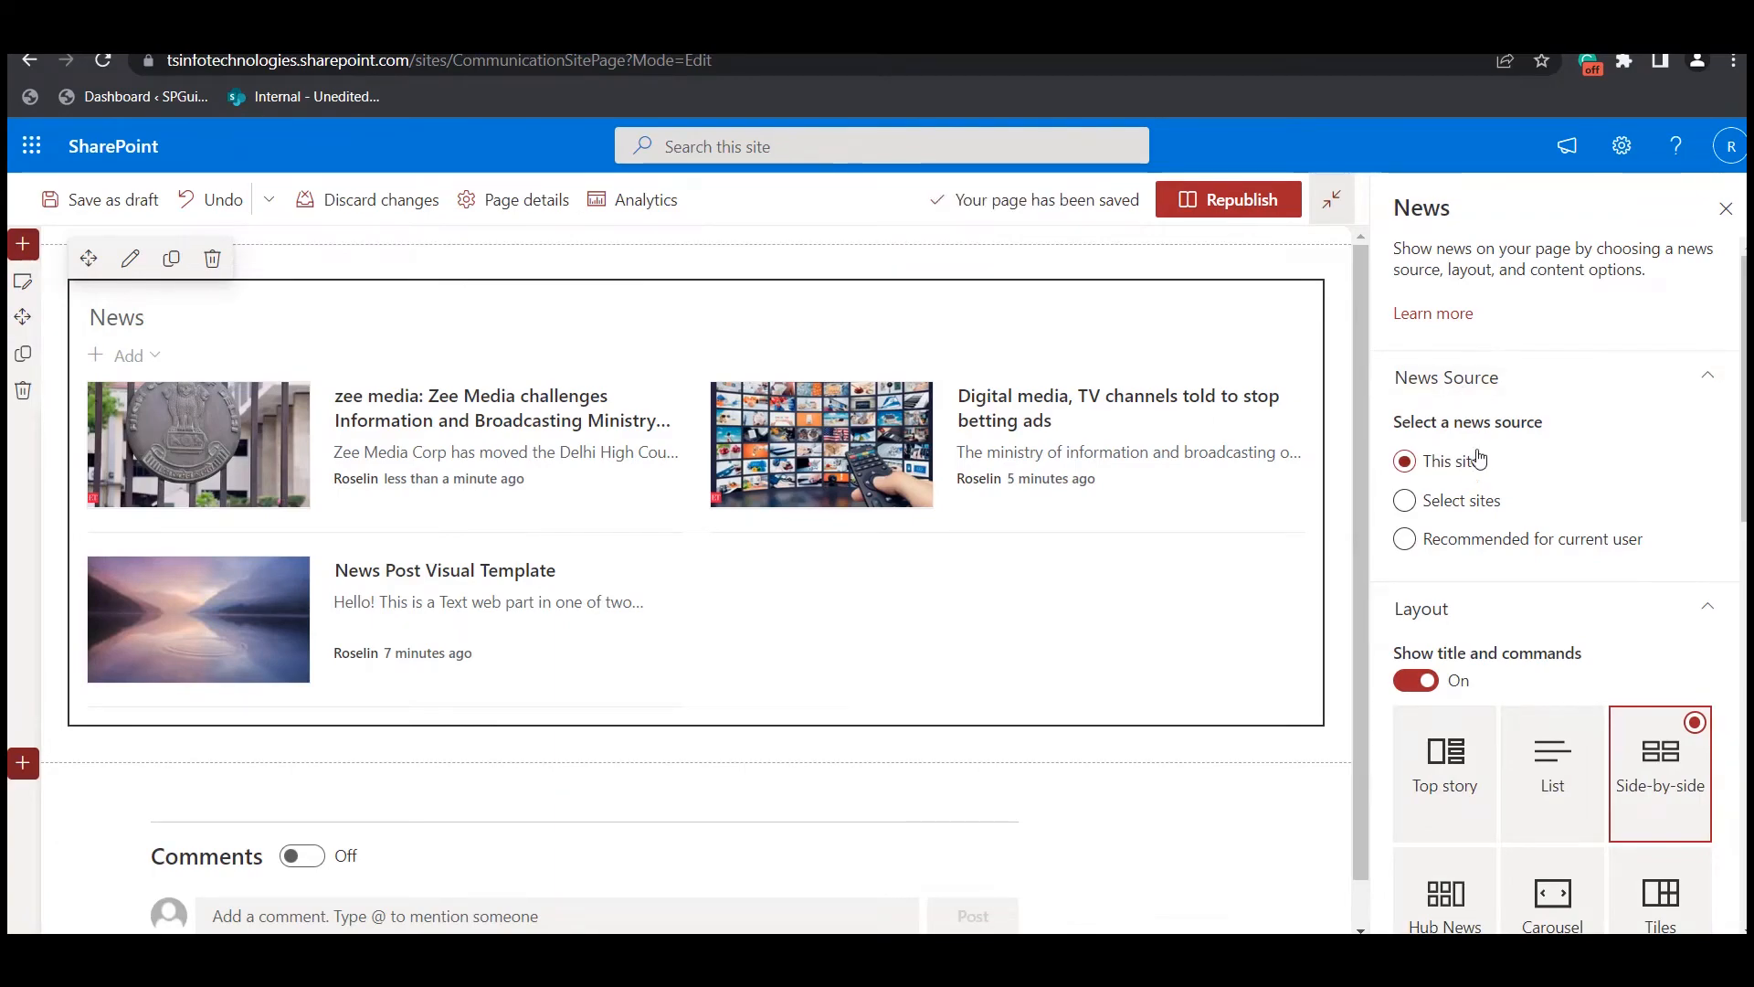
{"action": "left_click", "coordinate": [1430, 518]}
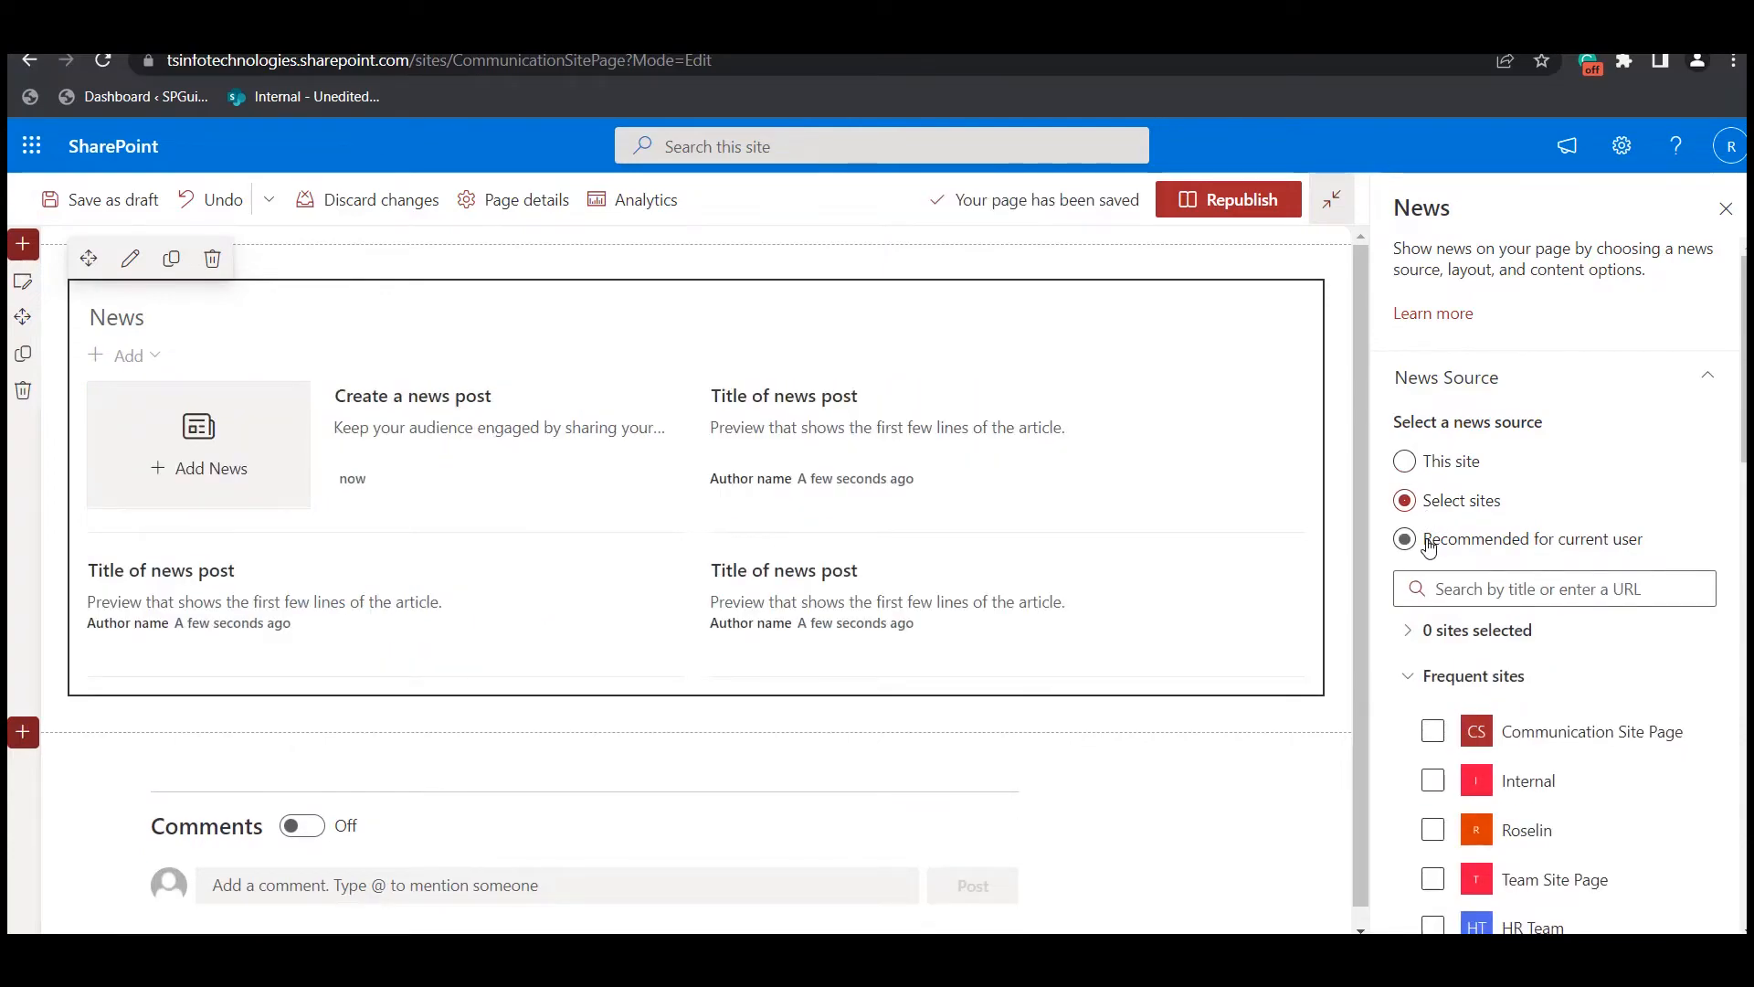
{"action": "left_click", "coordinate": [1429, 544]}
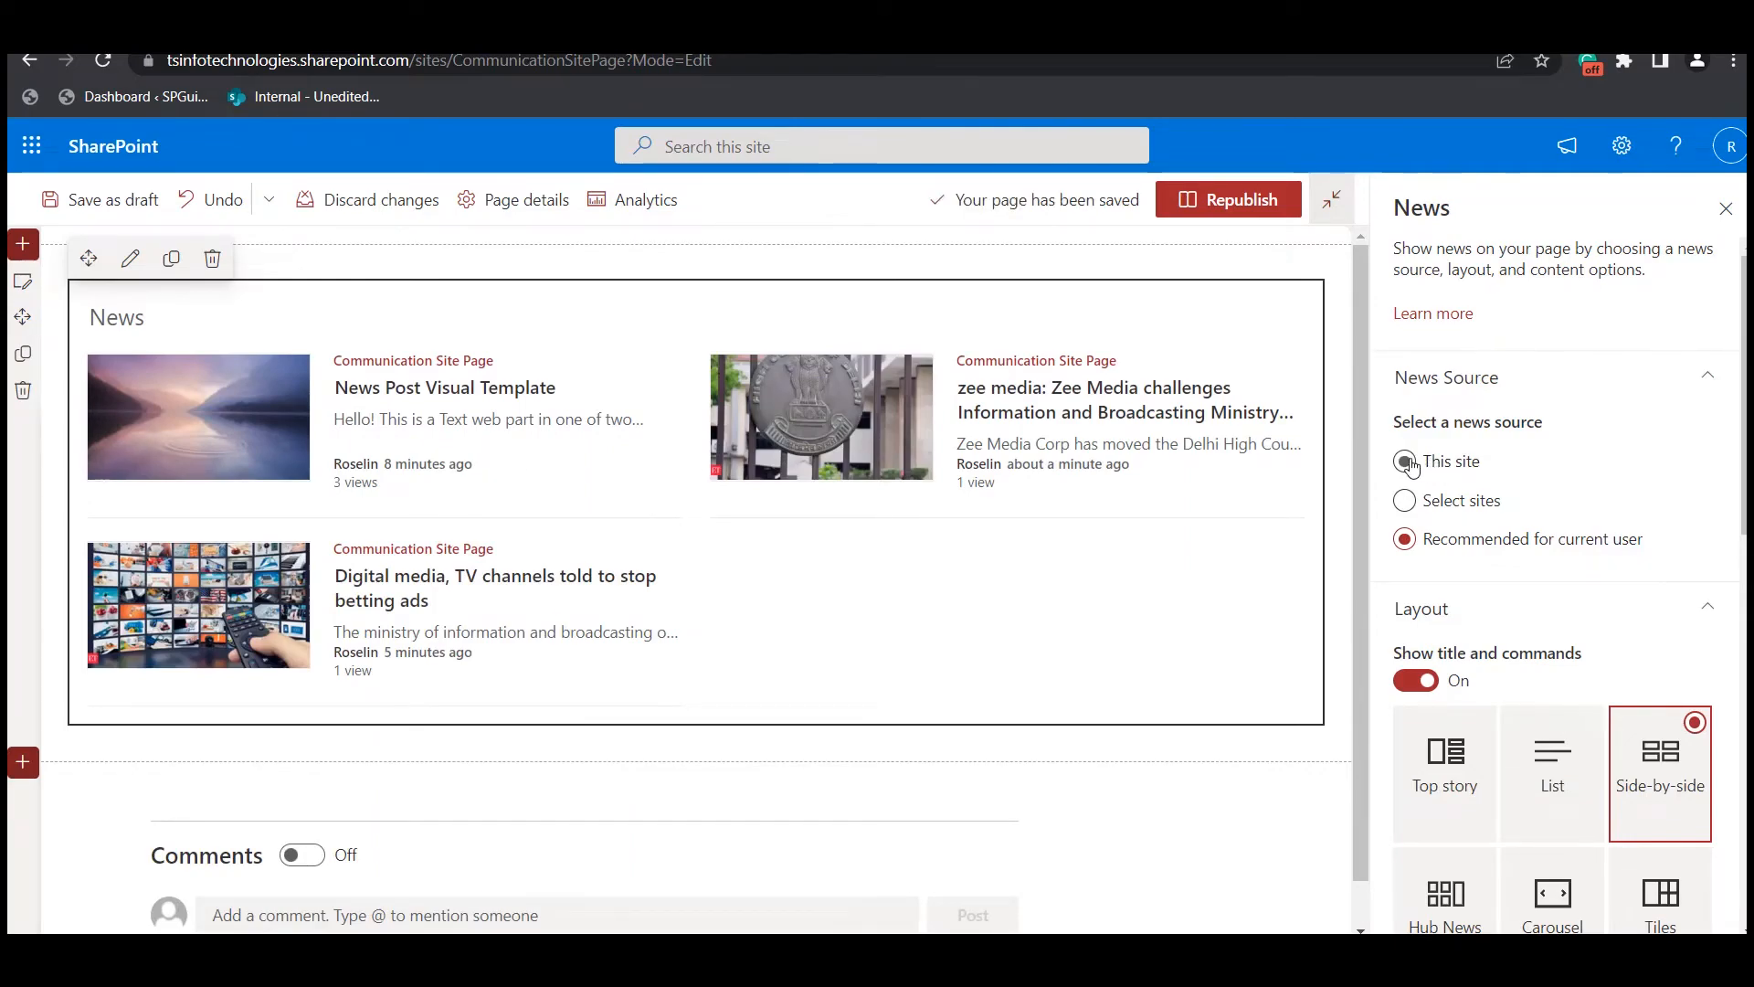
{"action": "left_click", "coordinate": [1407, 462]}
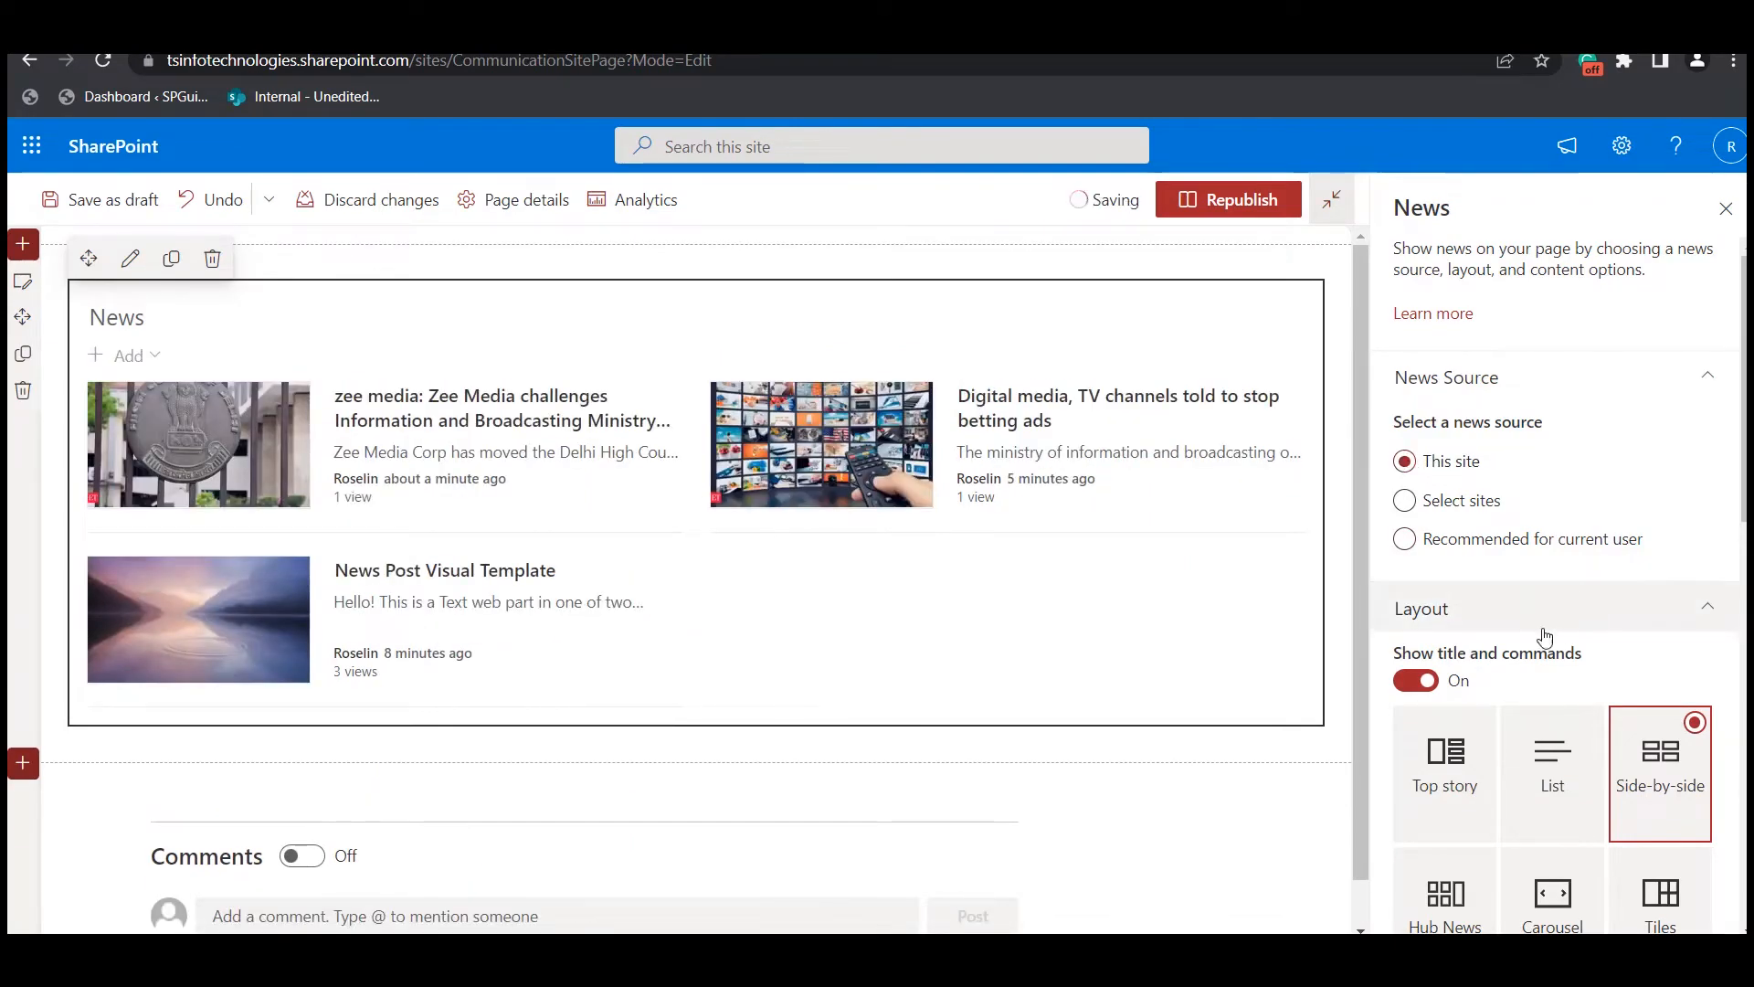
- Try the Top story, List, Side-by-side and Hub News layouts on the News web part
{"action": "scroll", "coordinate": [1636, 407], "scroll_direction": "down", "scroll_amount": 3}
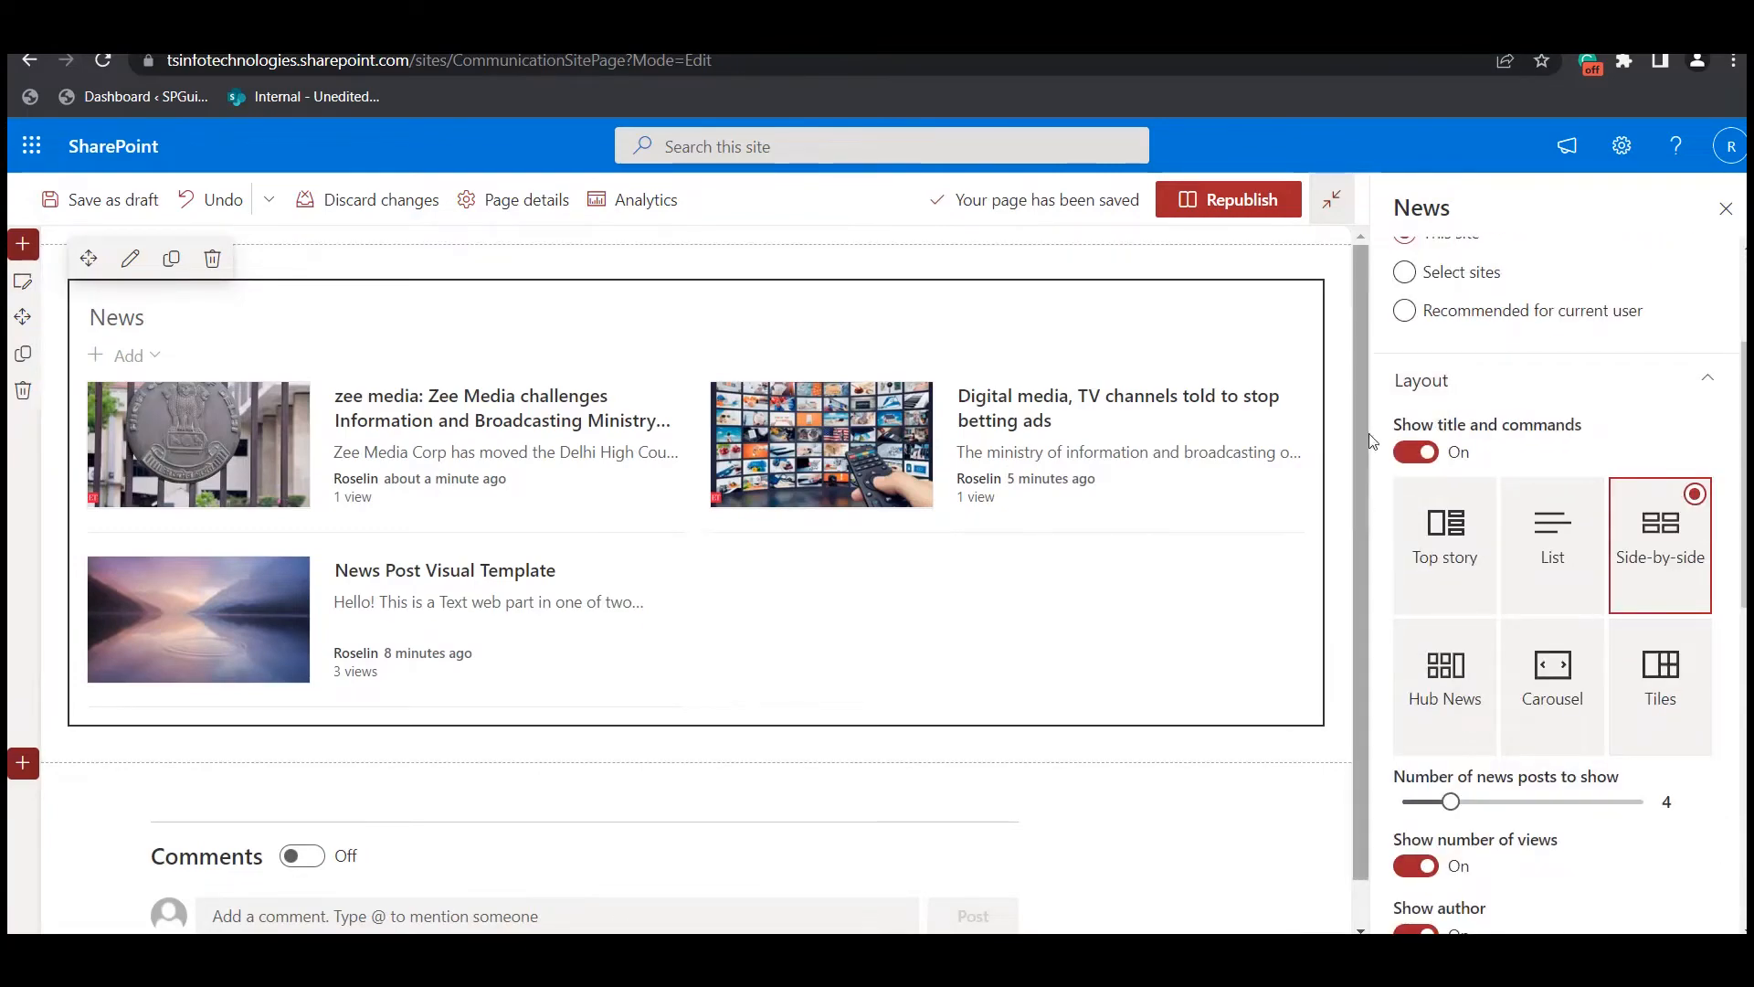
{"action": "left_click", "coordinate": [1427, 571]}
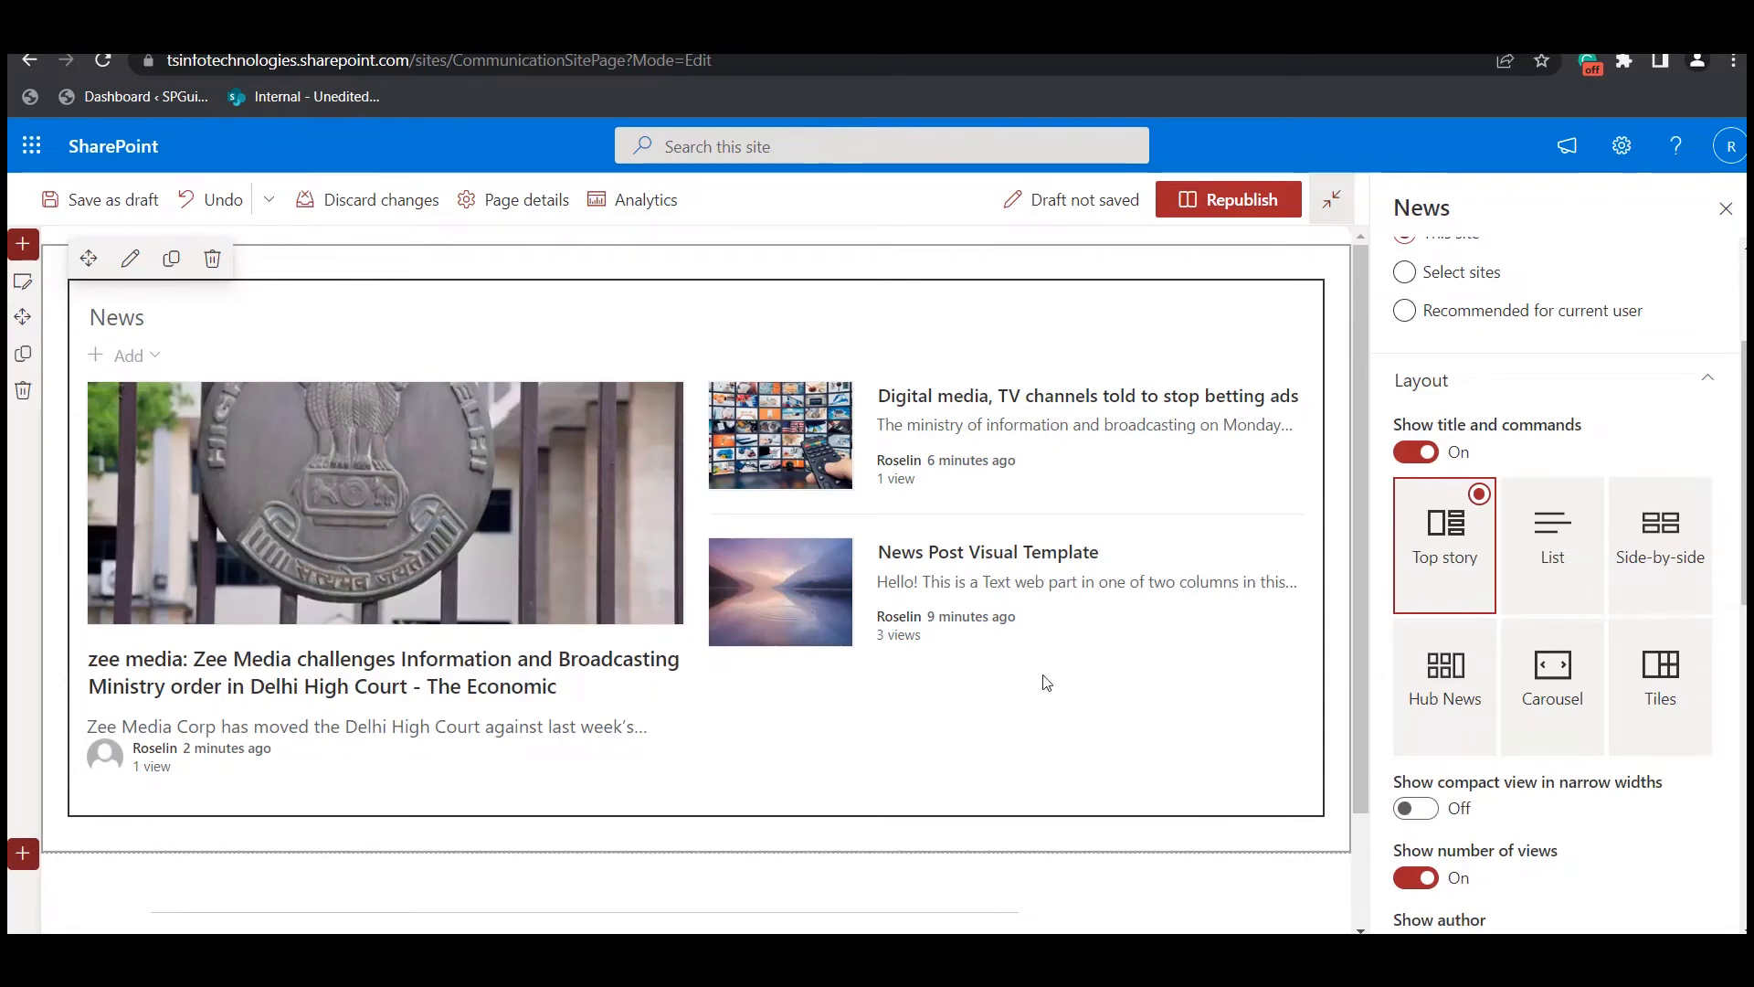
{"action": "left_click", "coordinate": [1553, 574]}
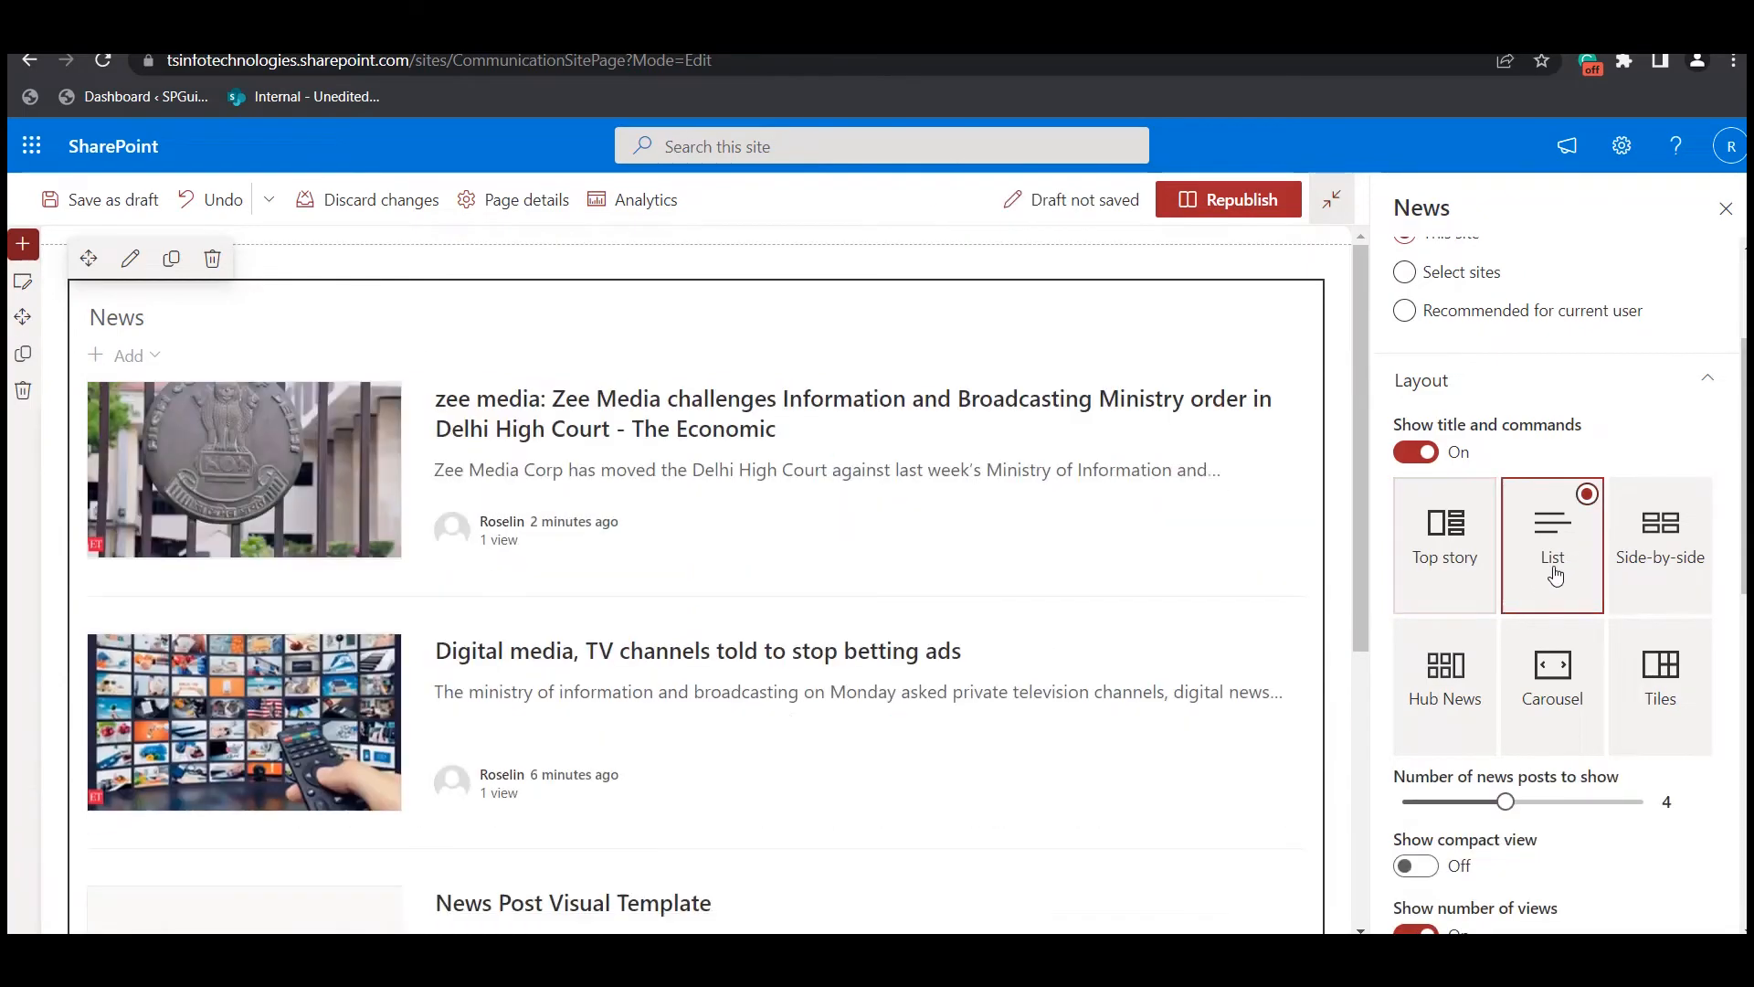
{"action": "scroll", "coordinate": [994, 550], "scroll_direction": "down", "scroll_amount": 7}
{"action": "scroll", "coordinate": [991, 595], "scroll_direction": "up", "scroll_amount": 7}
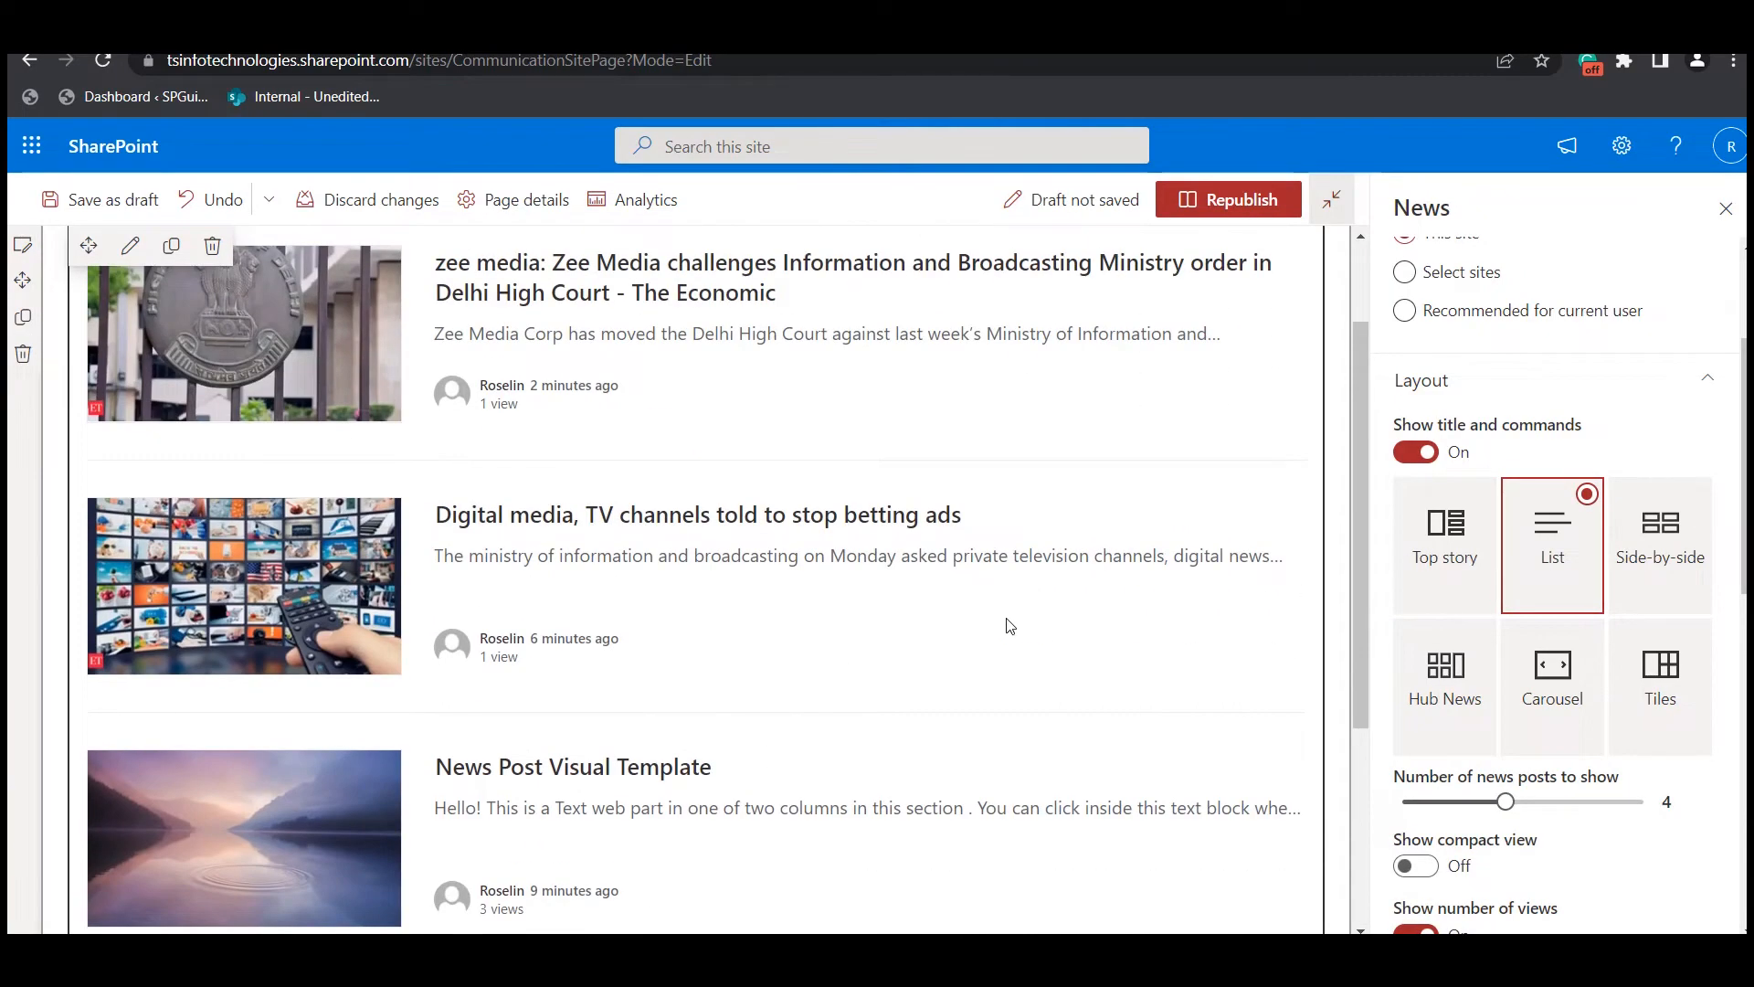
{"action": "left_click", "coordinate": [1618, 551]}
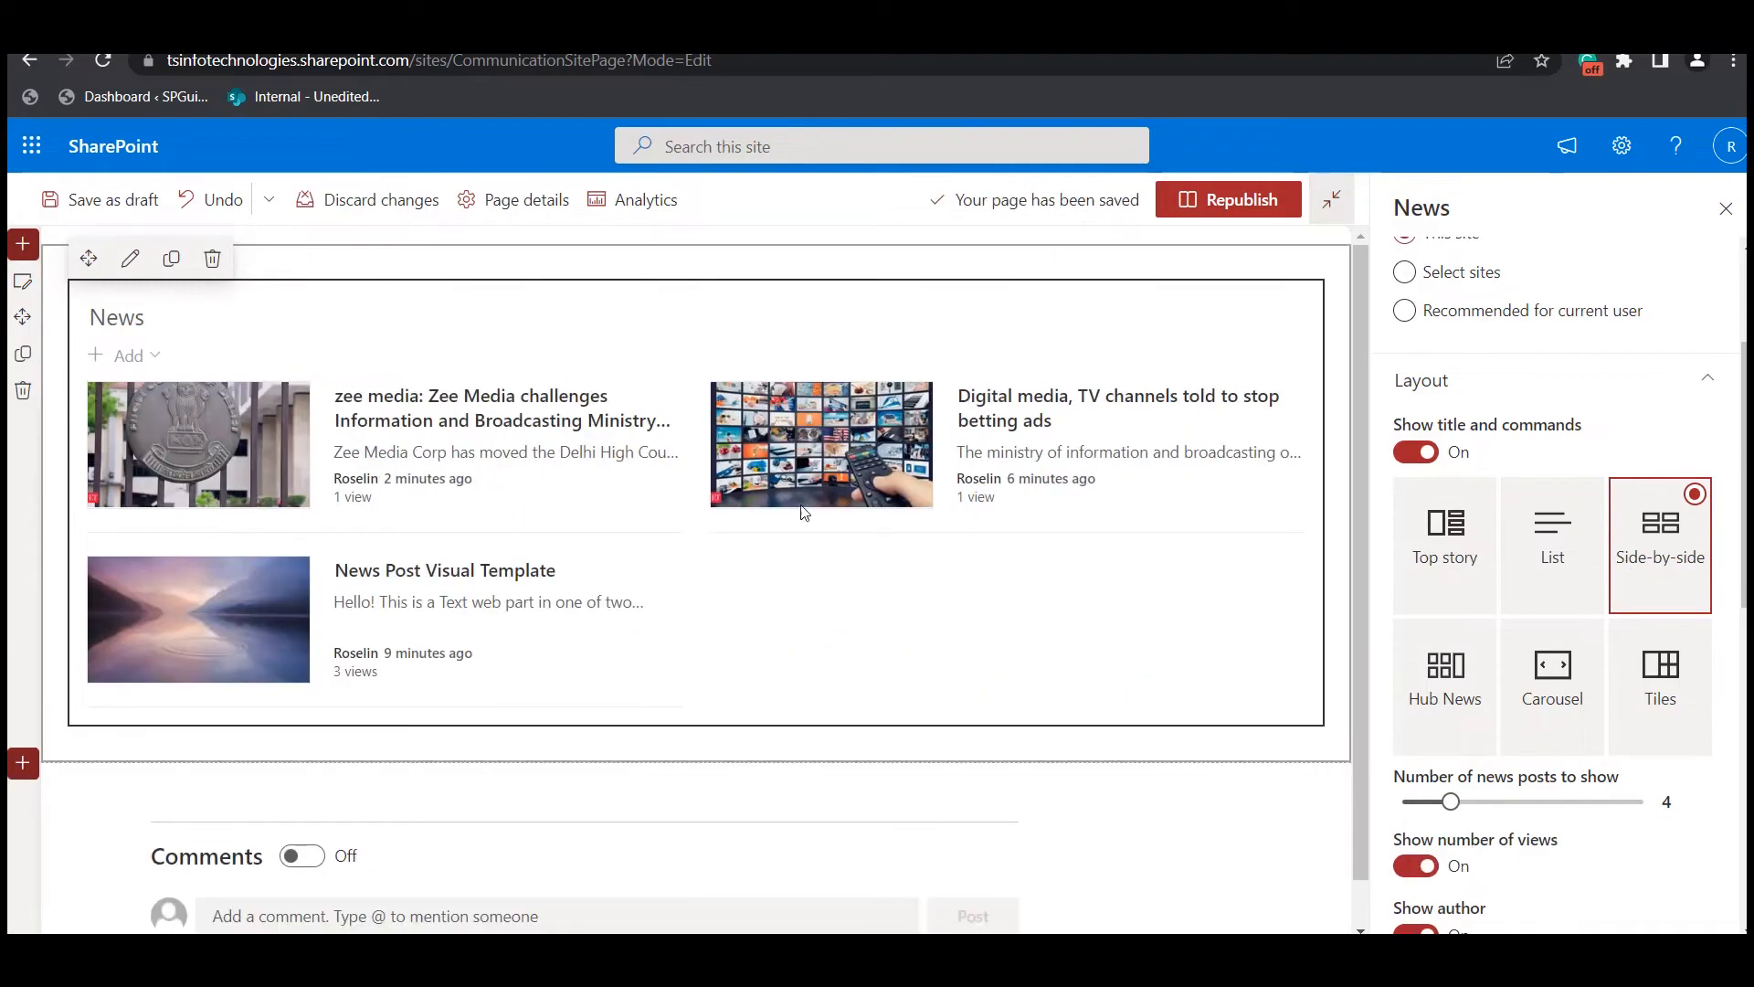
{"action": "left_click", "coordinate": [1445, 698]}
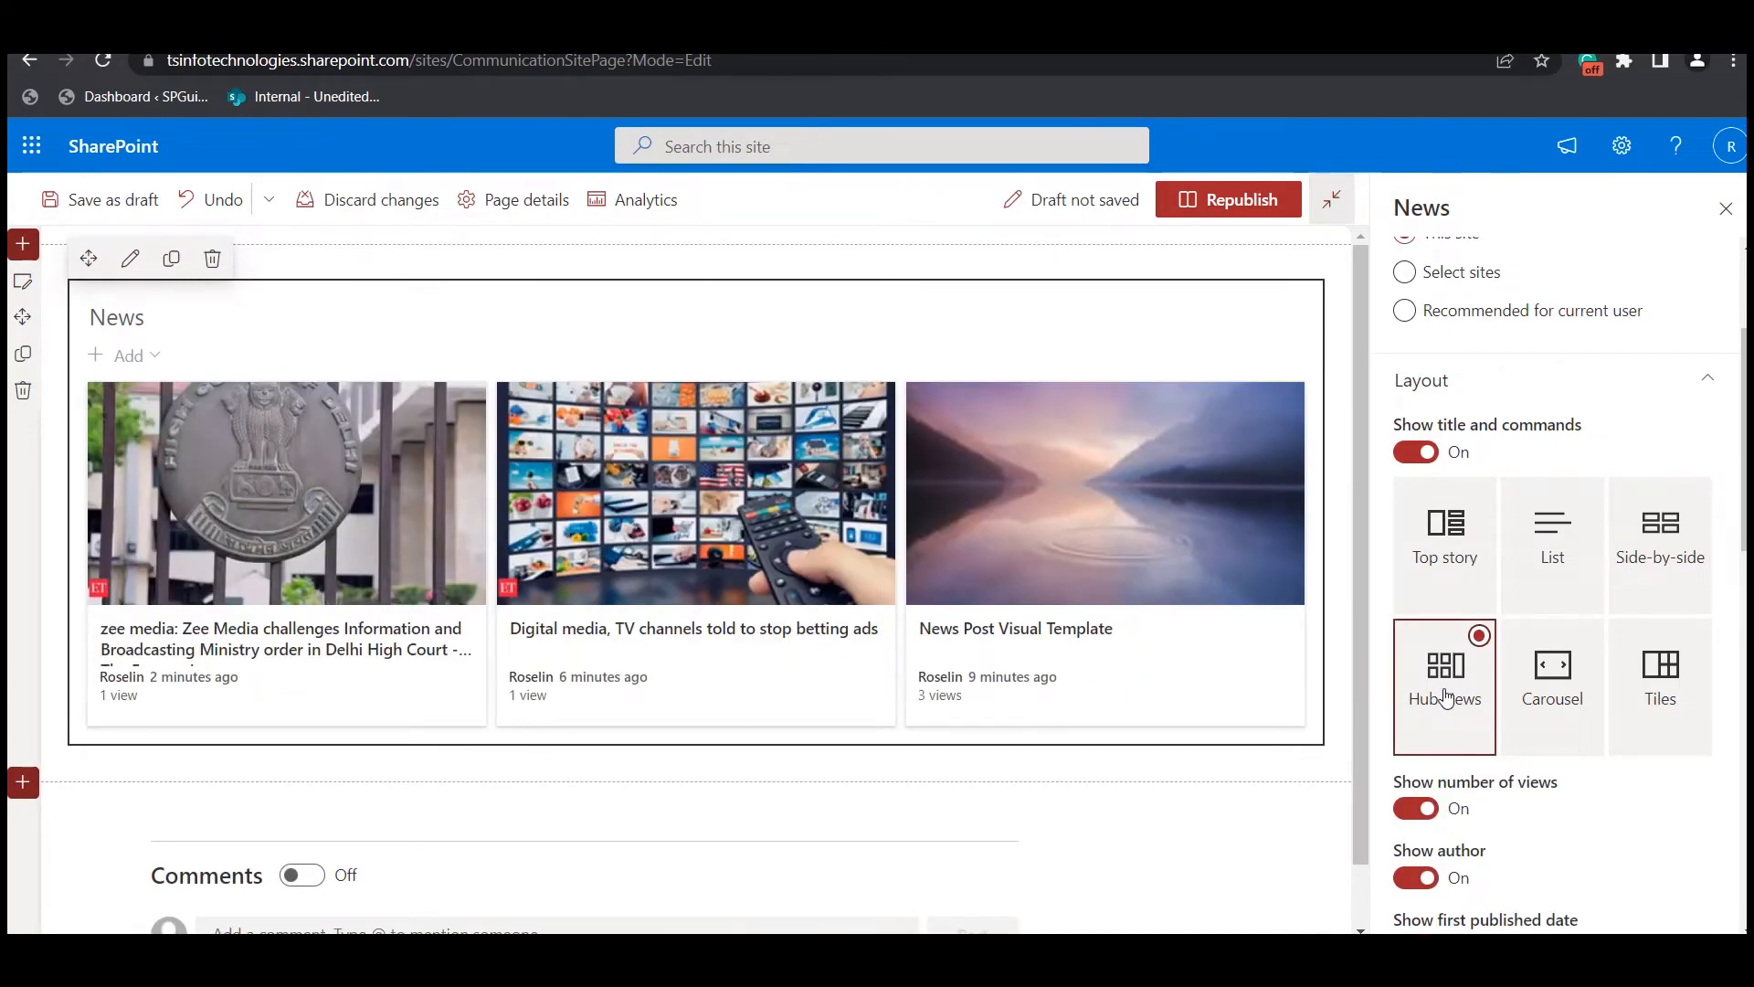
- Apply the Carousel layout to the News web part and browse back and forth through its news posts
{"action": "left_click", "coordinate": [1553, 692]}
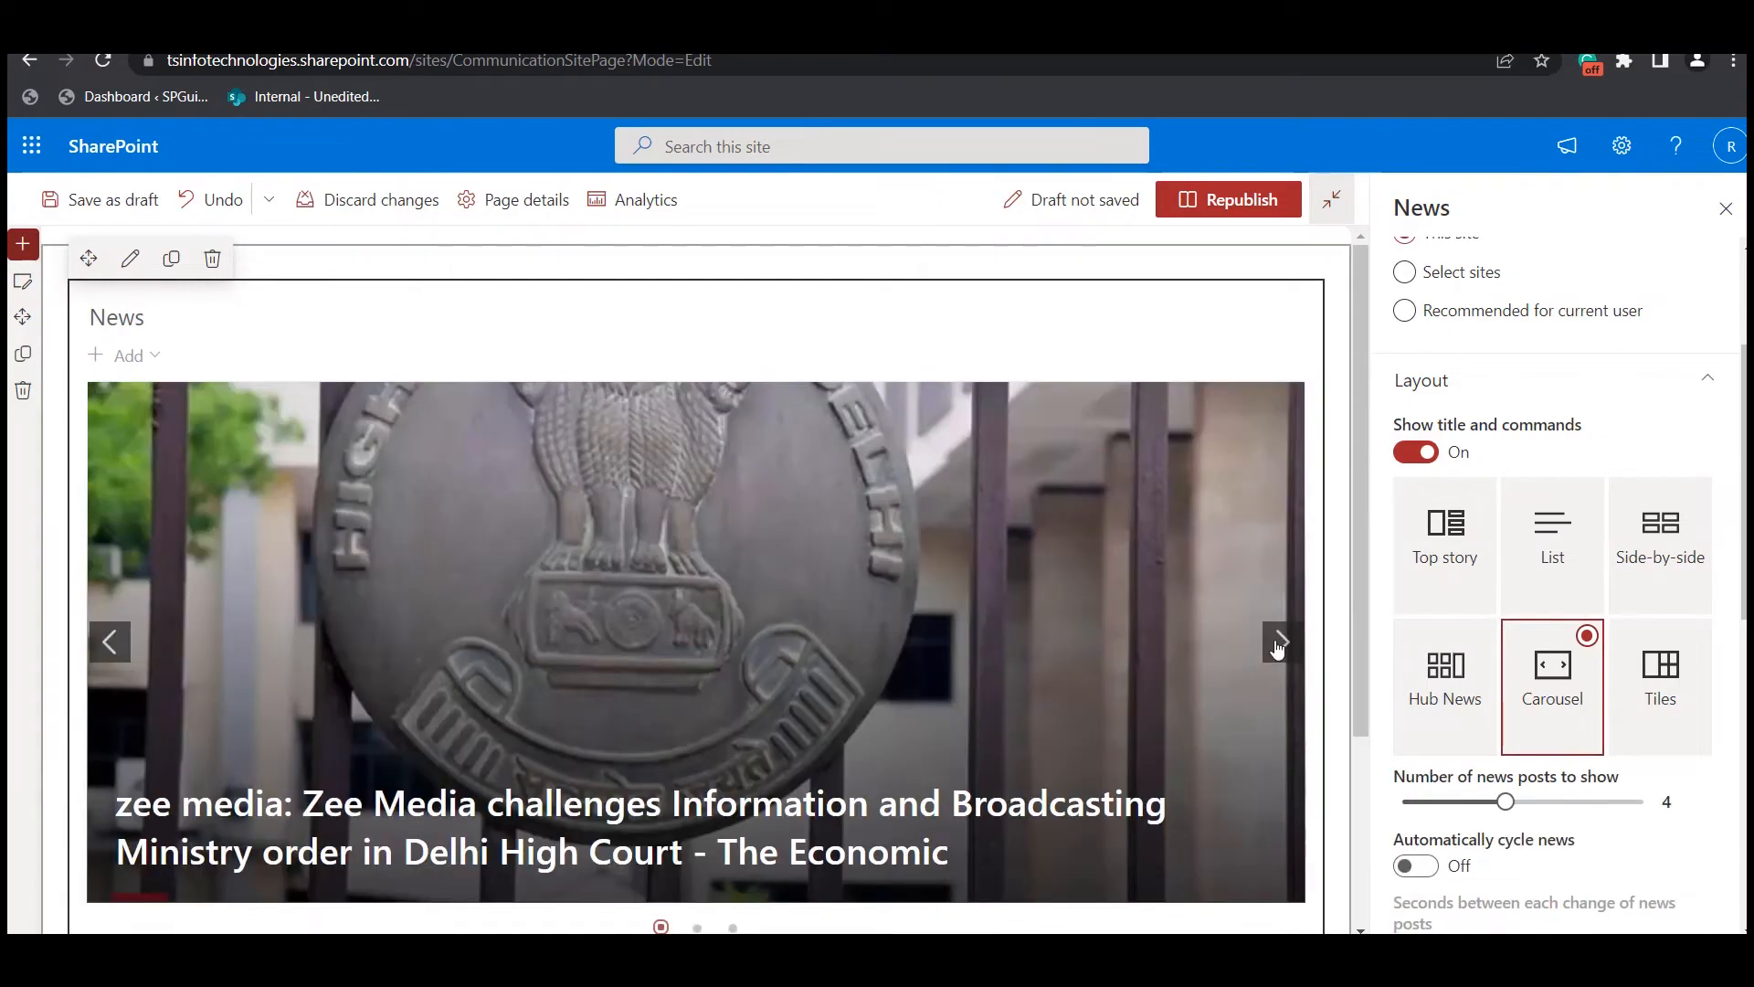
{"action": "left_click", "coordinate": [1279, 643]}
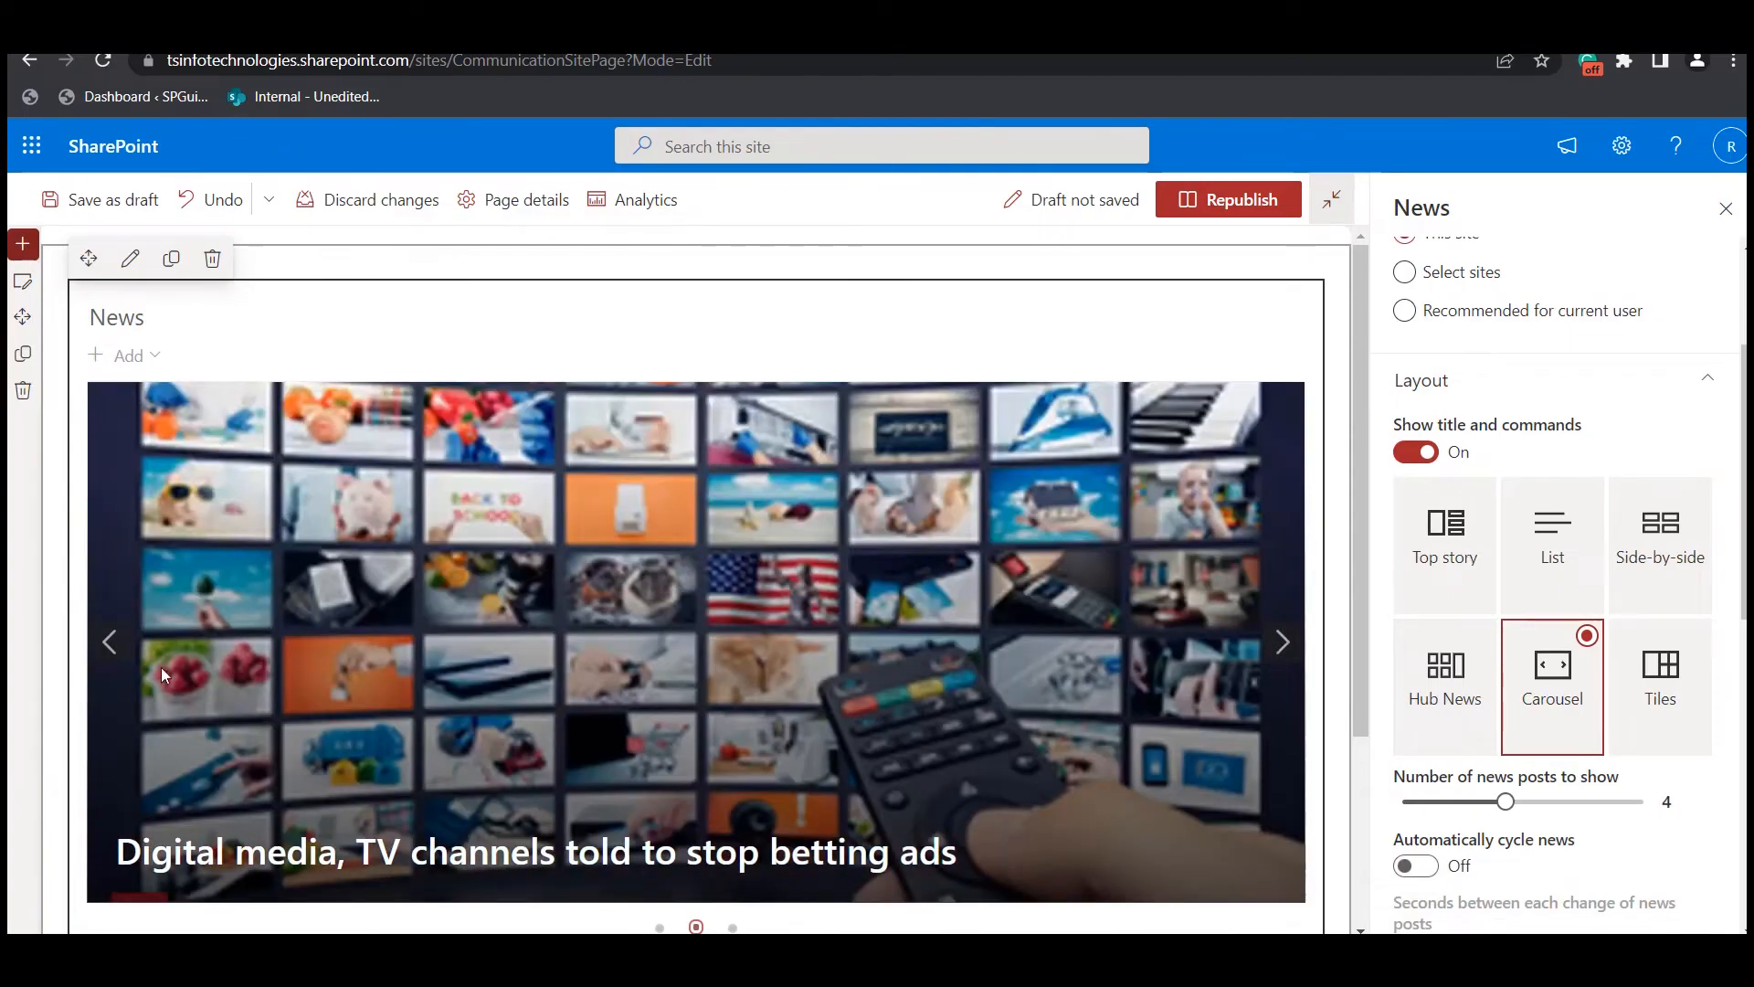
{"action": "left_click", "coordinate": [111, 644]}
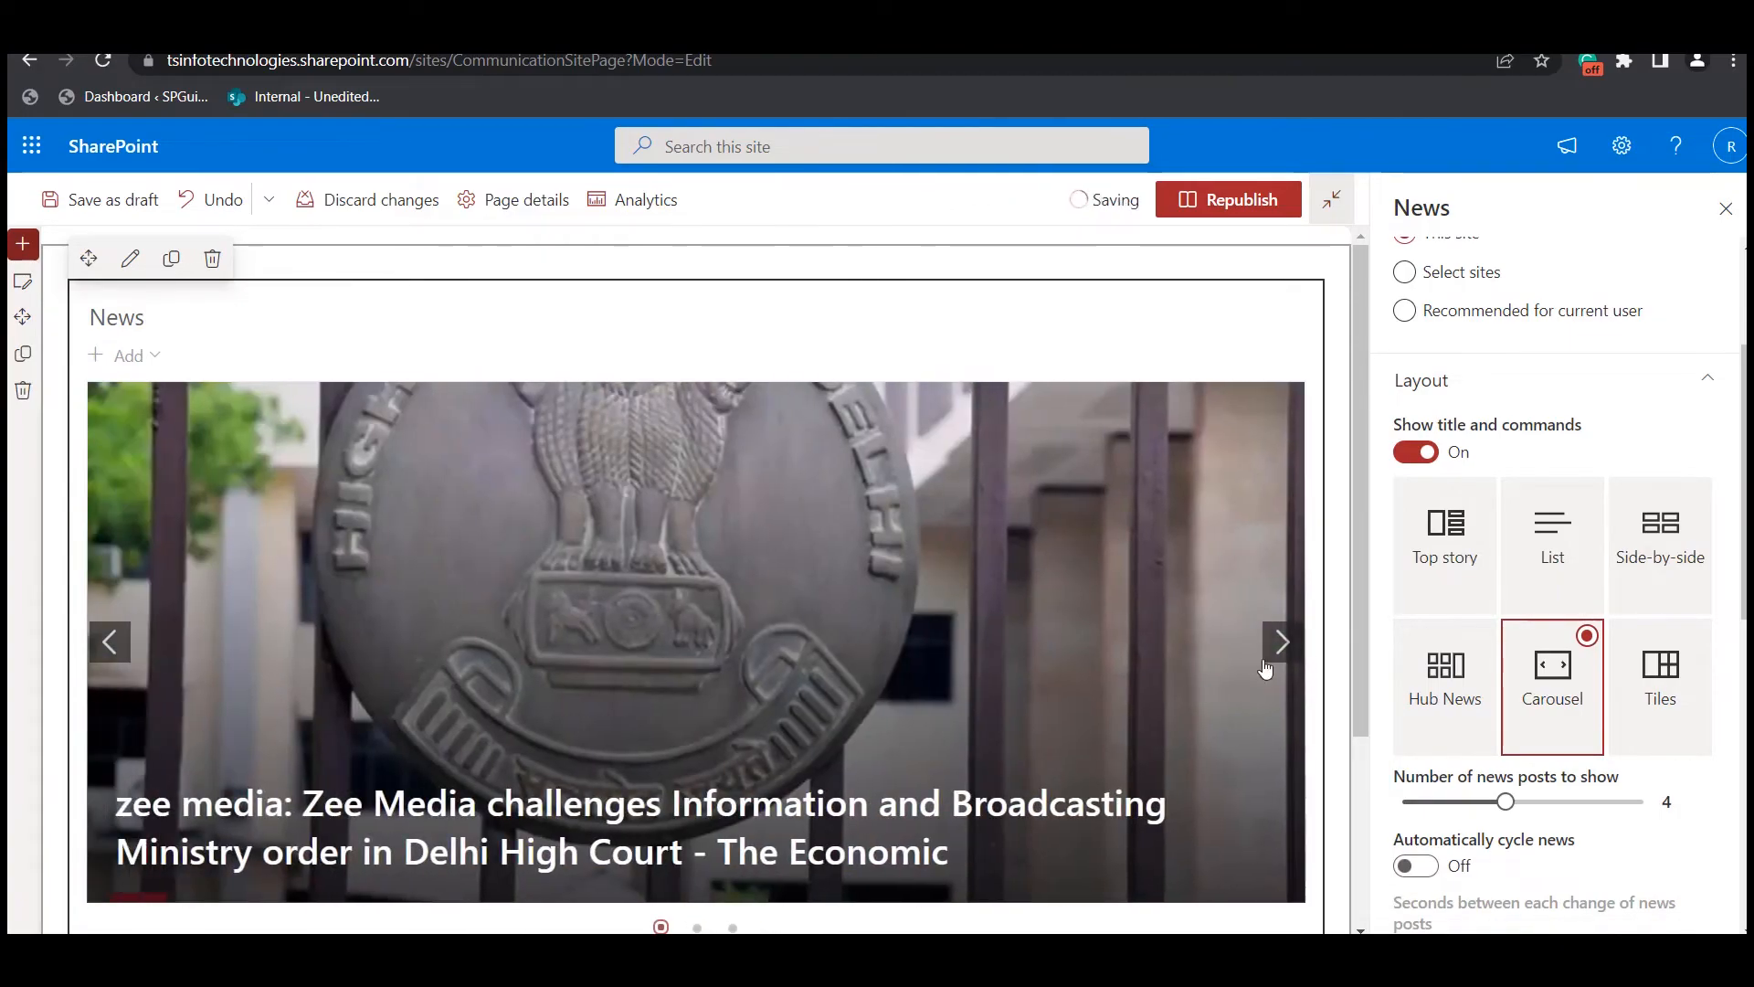
{"action": "left_click", "coordinate": [1279, 643]}
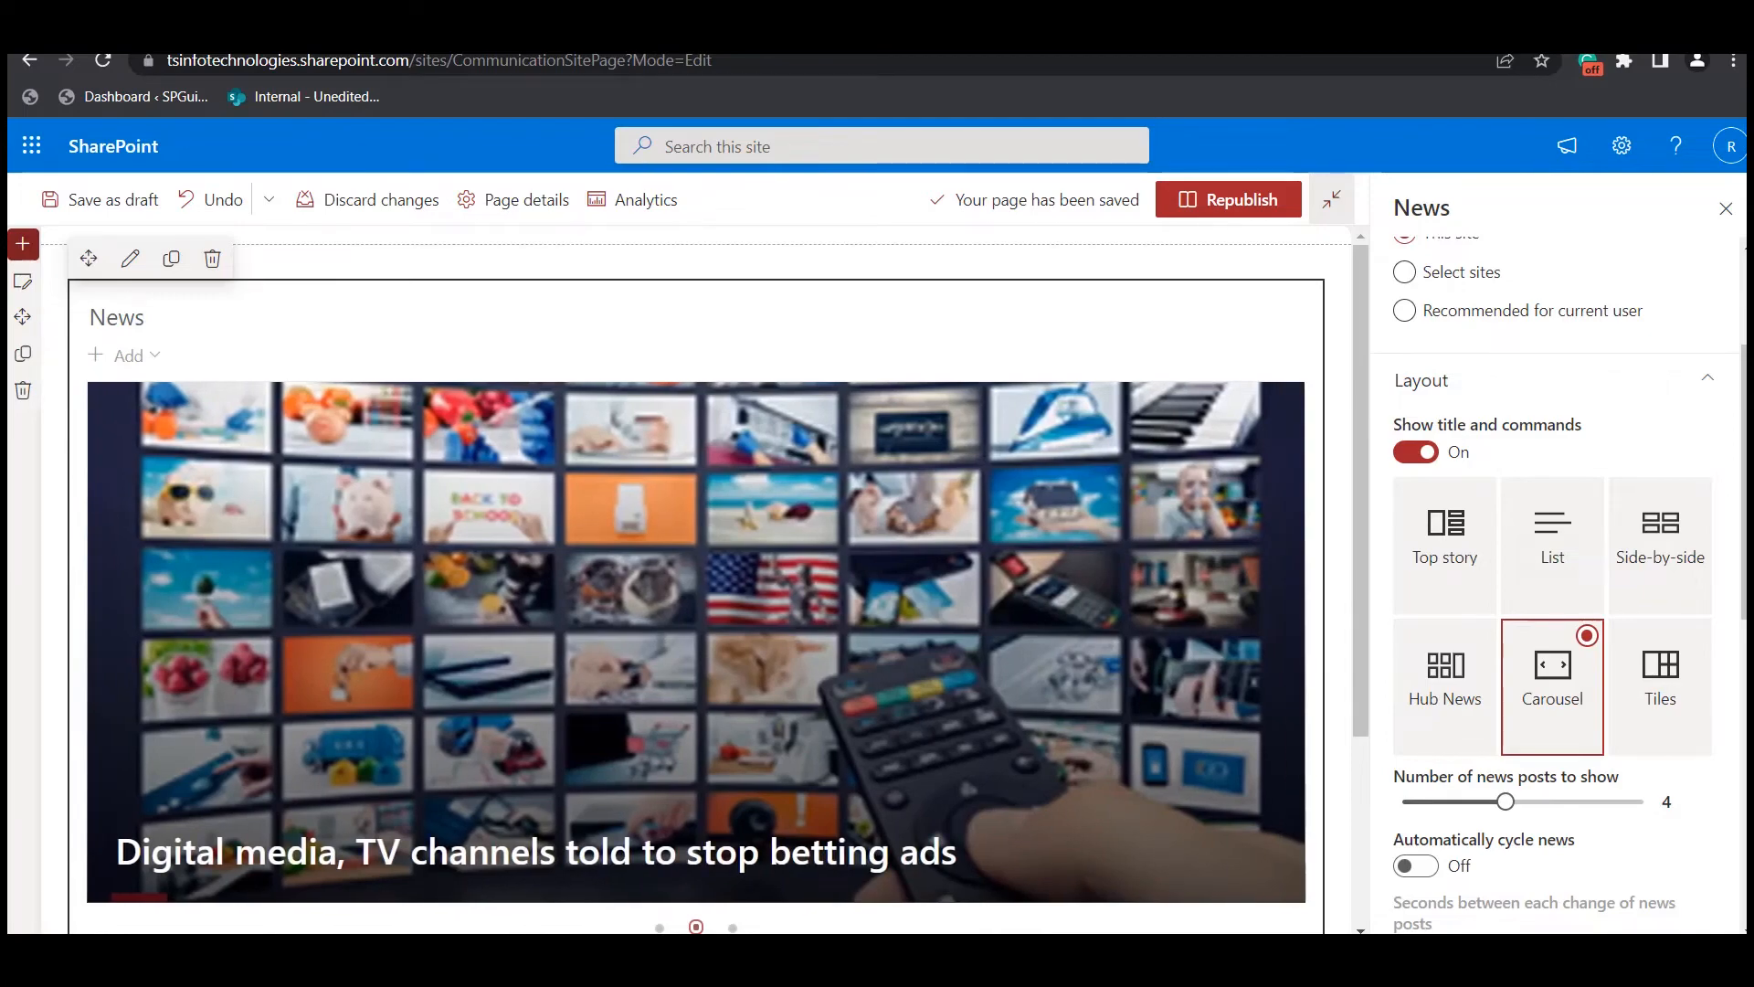
- Turn on automatic cycling of the carousel news and increase the seconds between each change of news posts
{"action": "left_click", "coordinate": [1430, 872]}
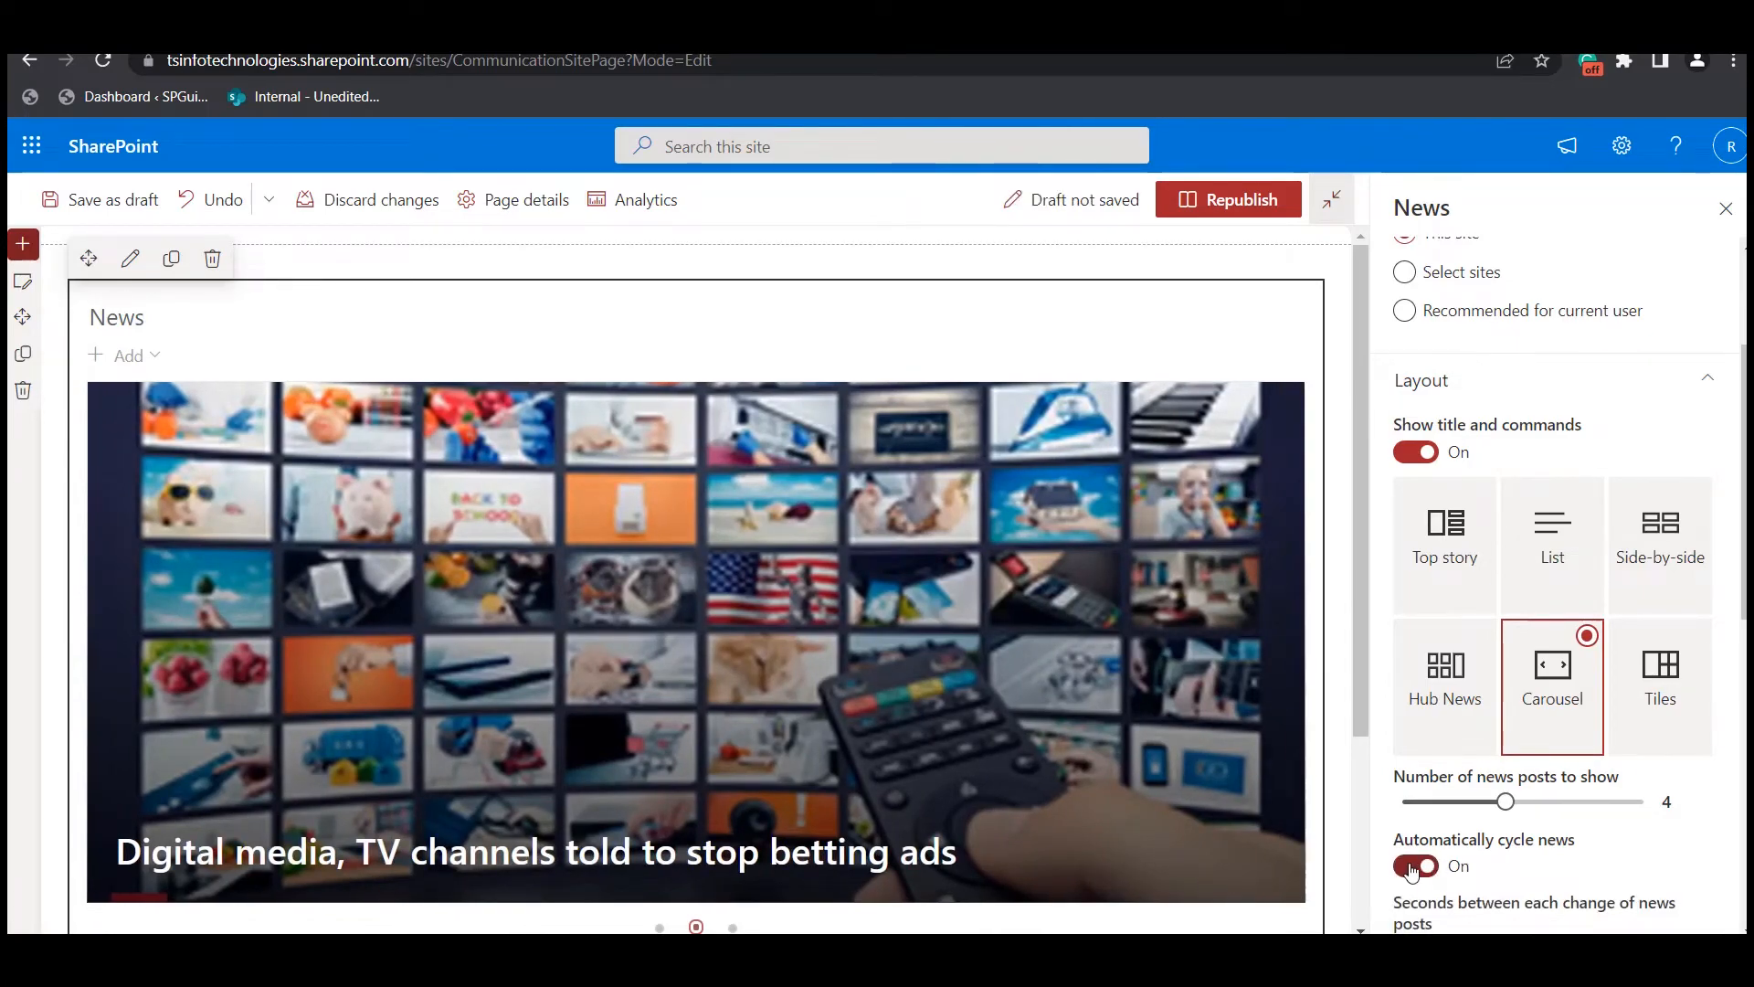
{"action": "scroll", "coordinate": [1413, 873], "scroll_direction": "down", "scroll_amount": 5}
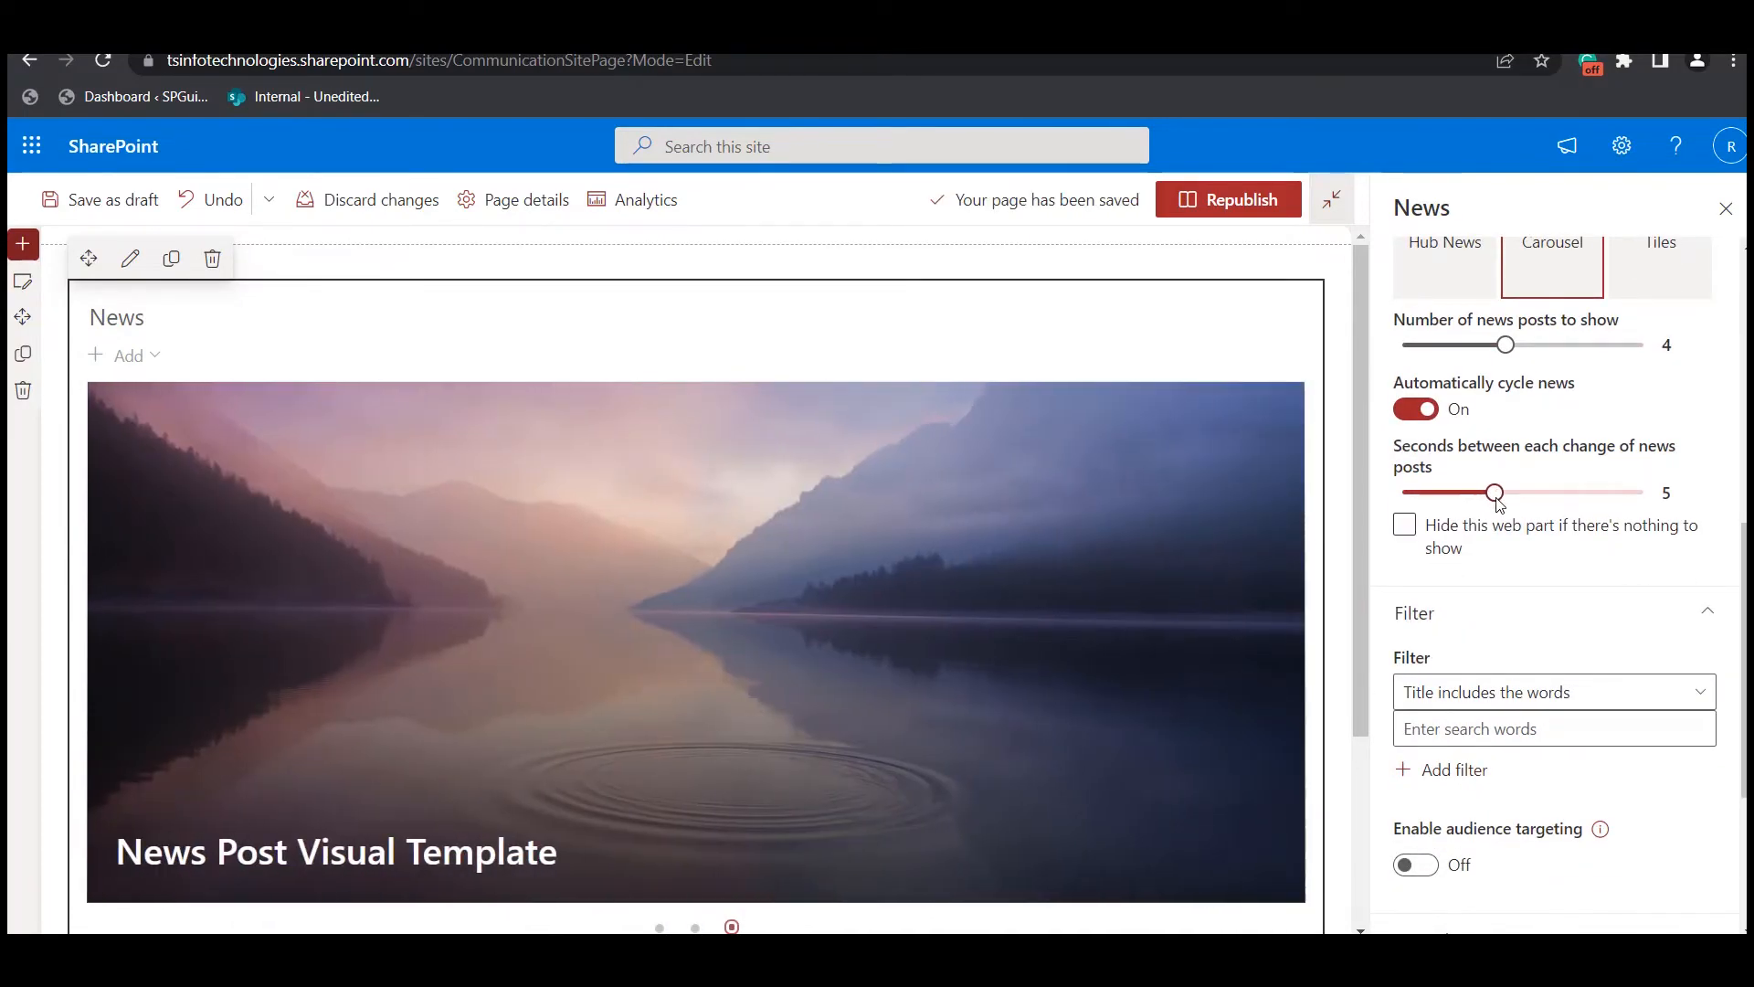
{"action": "mouse_move", "coordinate": [1496, 494]}
{"action": "left_mouse_down"}
{"action": "mouse_move", "coordinate": [1632, 493]}
{"action": "mouse_move", "coordinate": [1403, 494]}
{"action": "mouse_move", "coordinate": [1626, 494]}
{"action": "mouse_move", "coordinate": [1523, 494]}
{"action": "left_mouse_up"}
- Switch the News web part to the Tiles layout and set the number of news posts to show to 5 after trying 2
{"action": "scroll", "coordinate": [1523, 512], "scroll_direction": "up", "scroll_amount": 1}
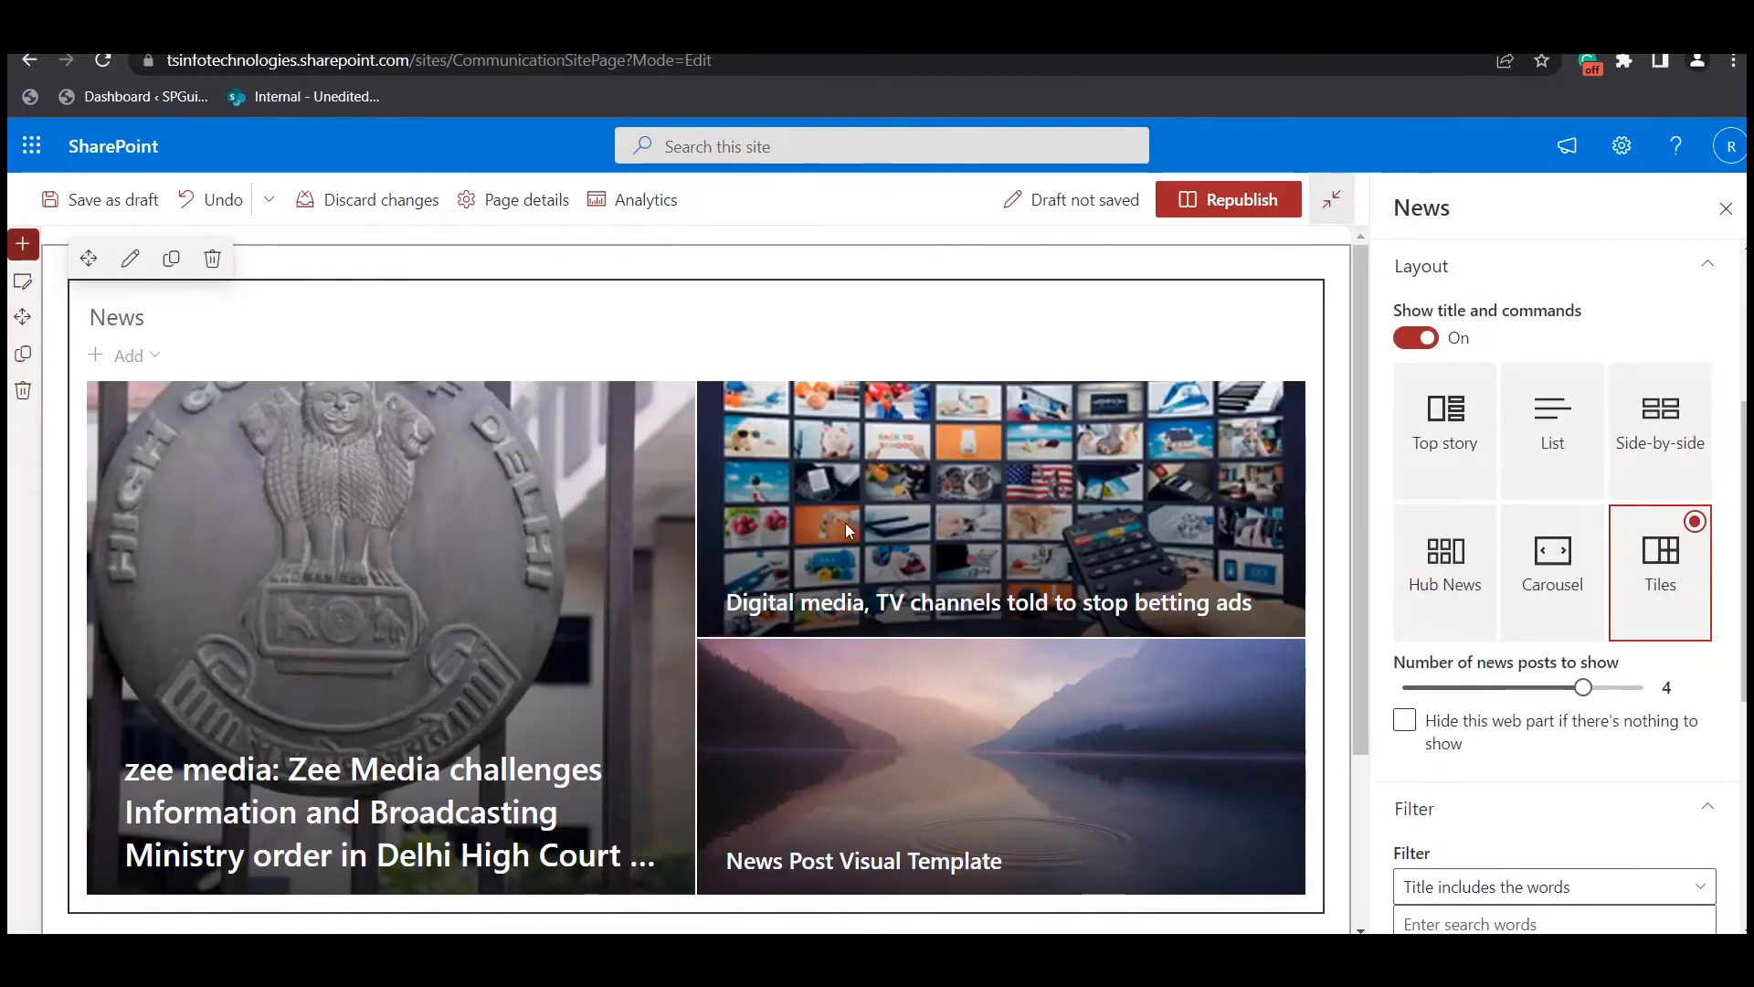
{"action": "left_click", "coordinate": [1587, 726]}
{"action": "left_click_drag", "start_coordinate": [1583, 687], "coordinate": [1644, 687]}
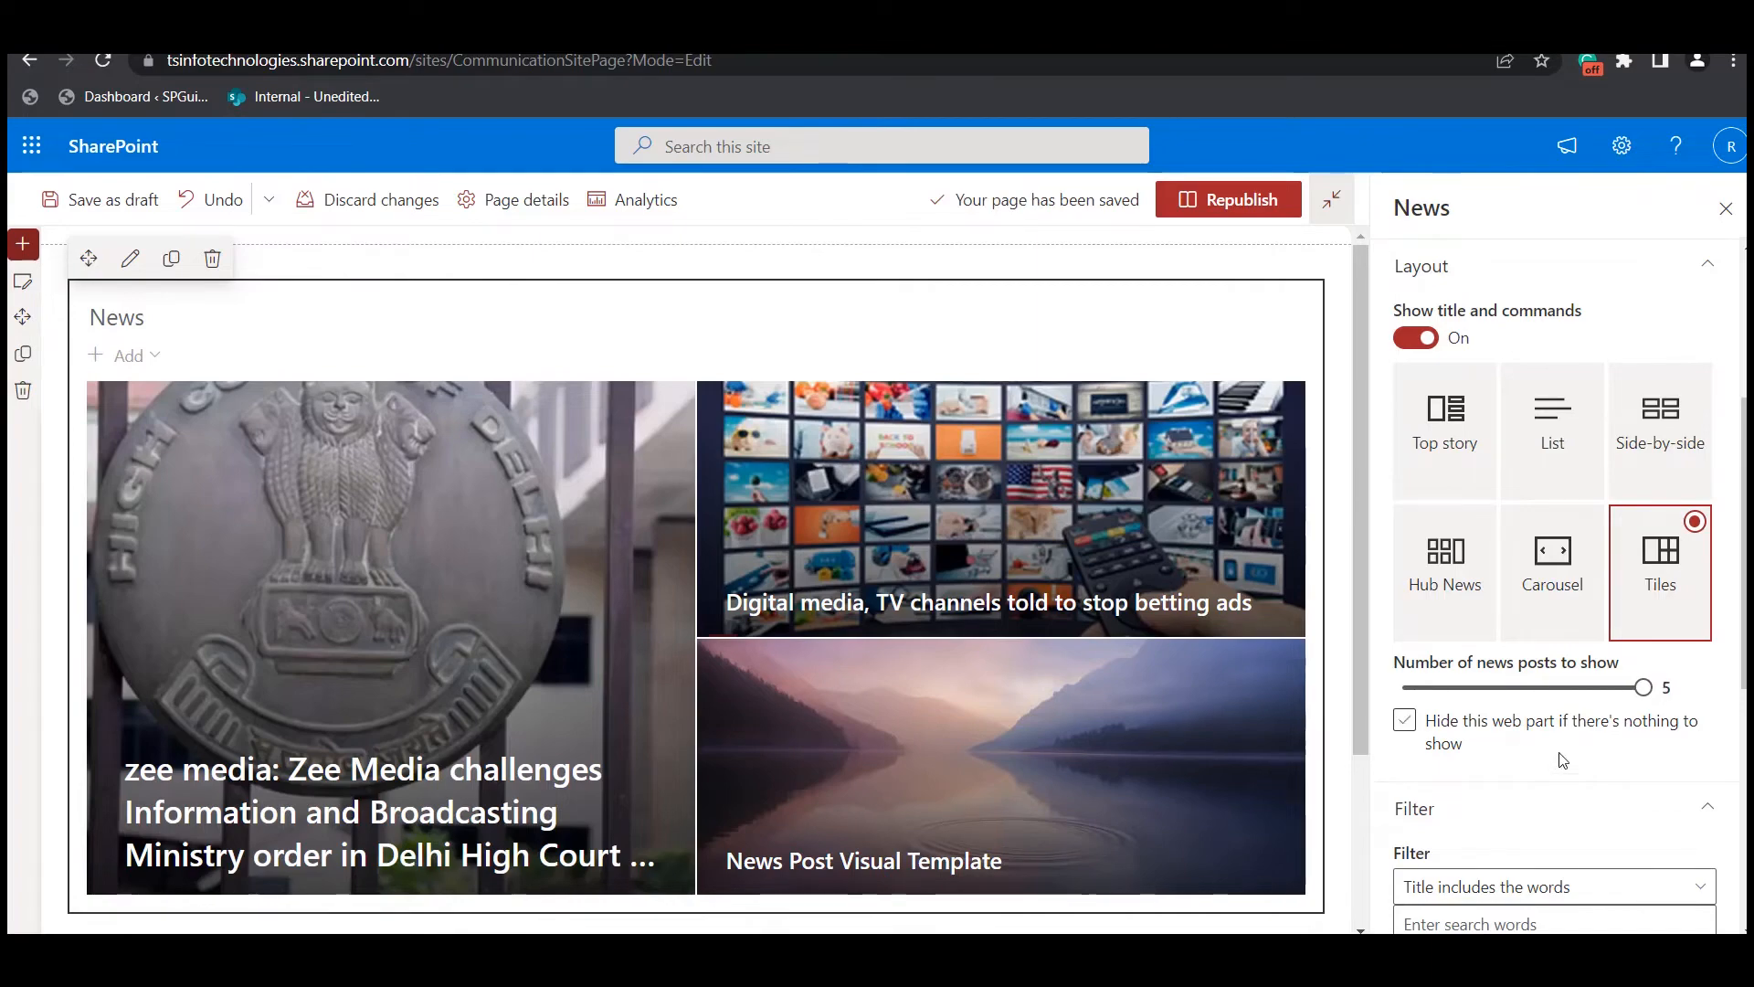
{"action": "left_click", "coordinate": [1482, 688]}
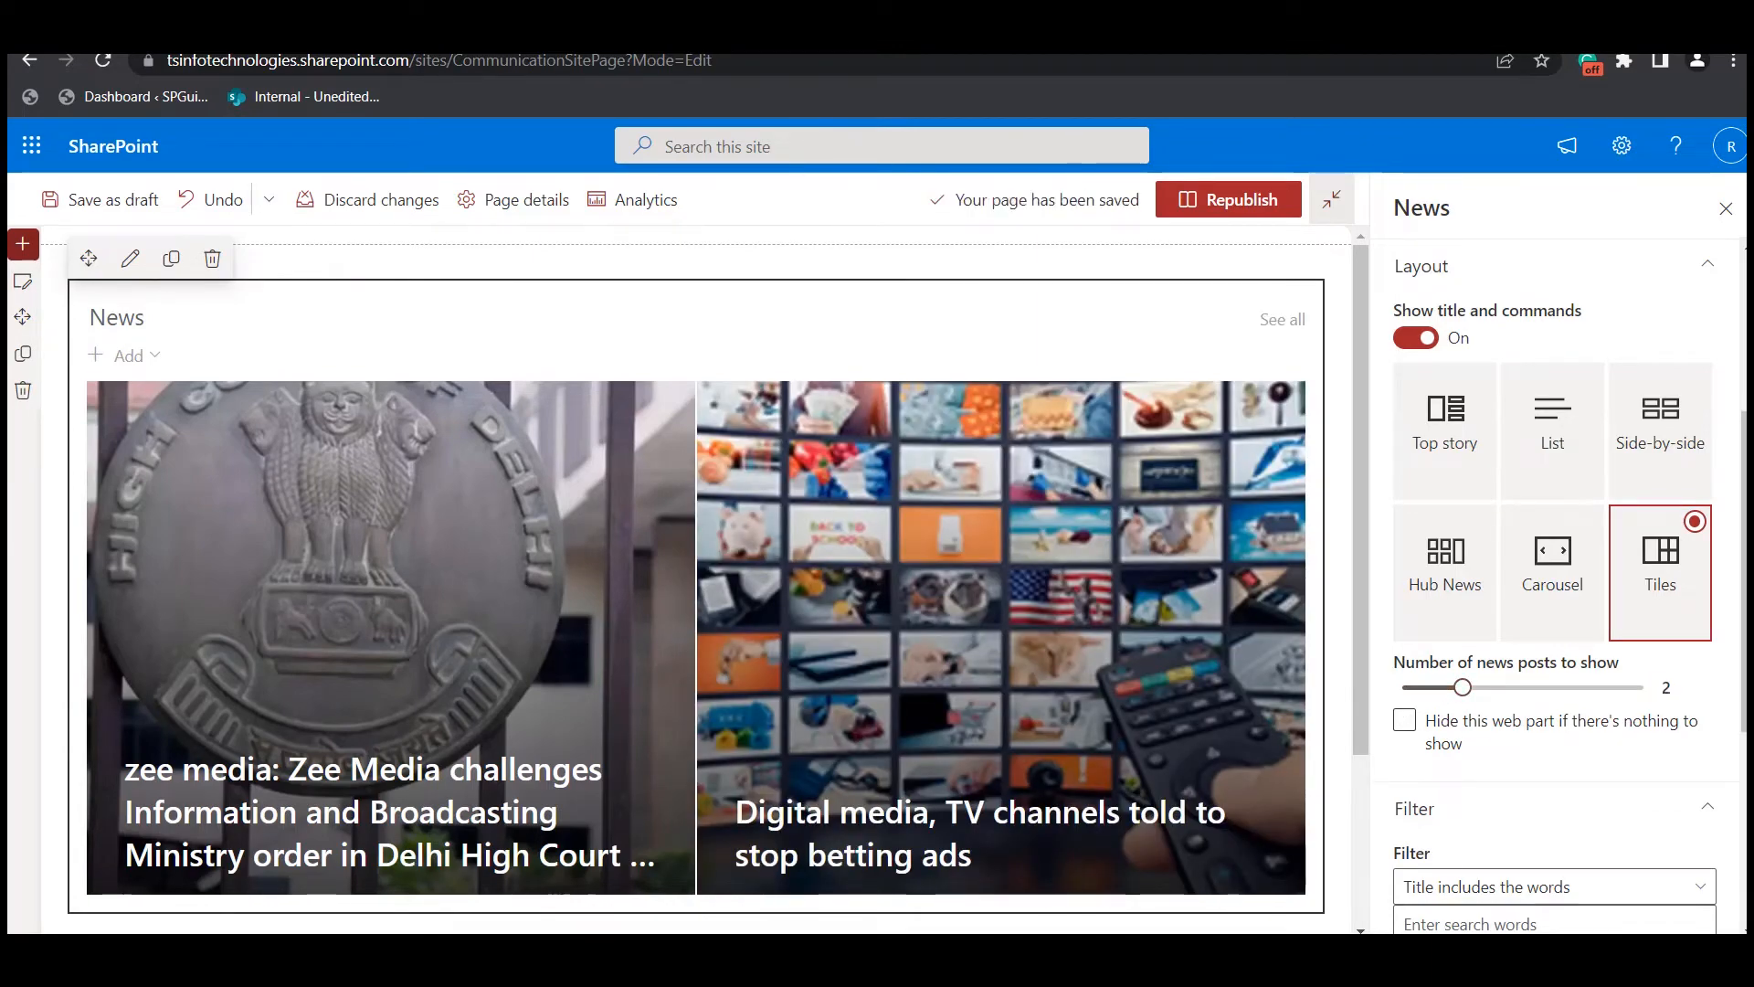
{"action": "left_click_drag", "start_coordinate": [1463, 687], "coordinate": [1663, 687]}
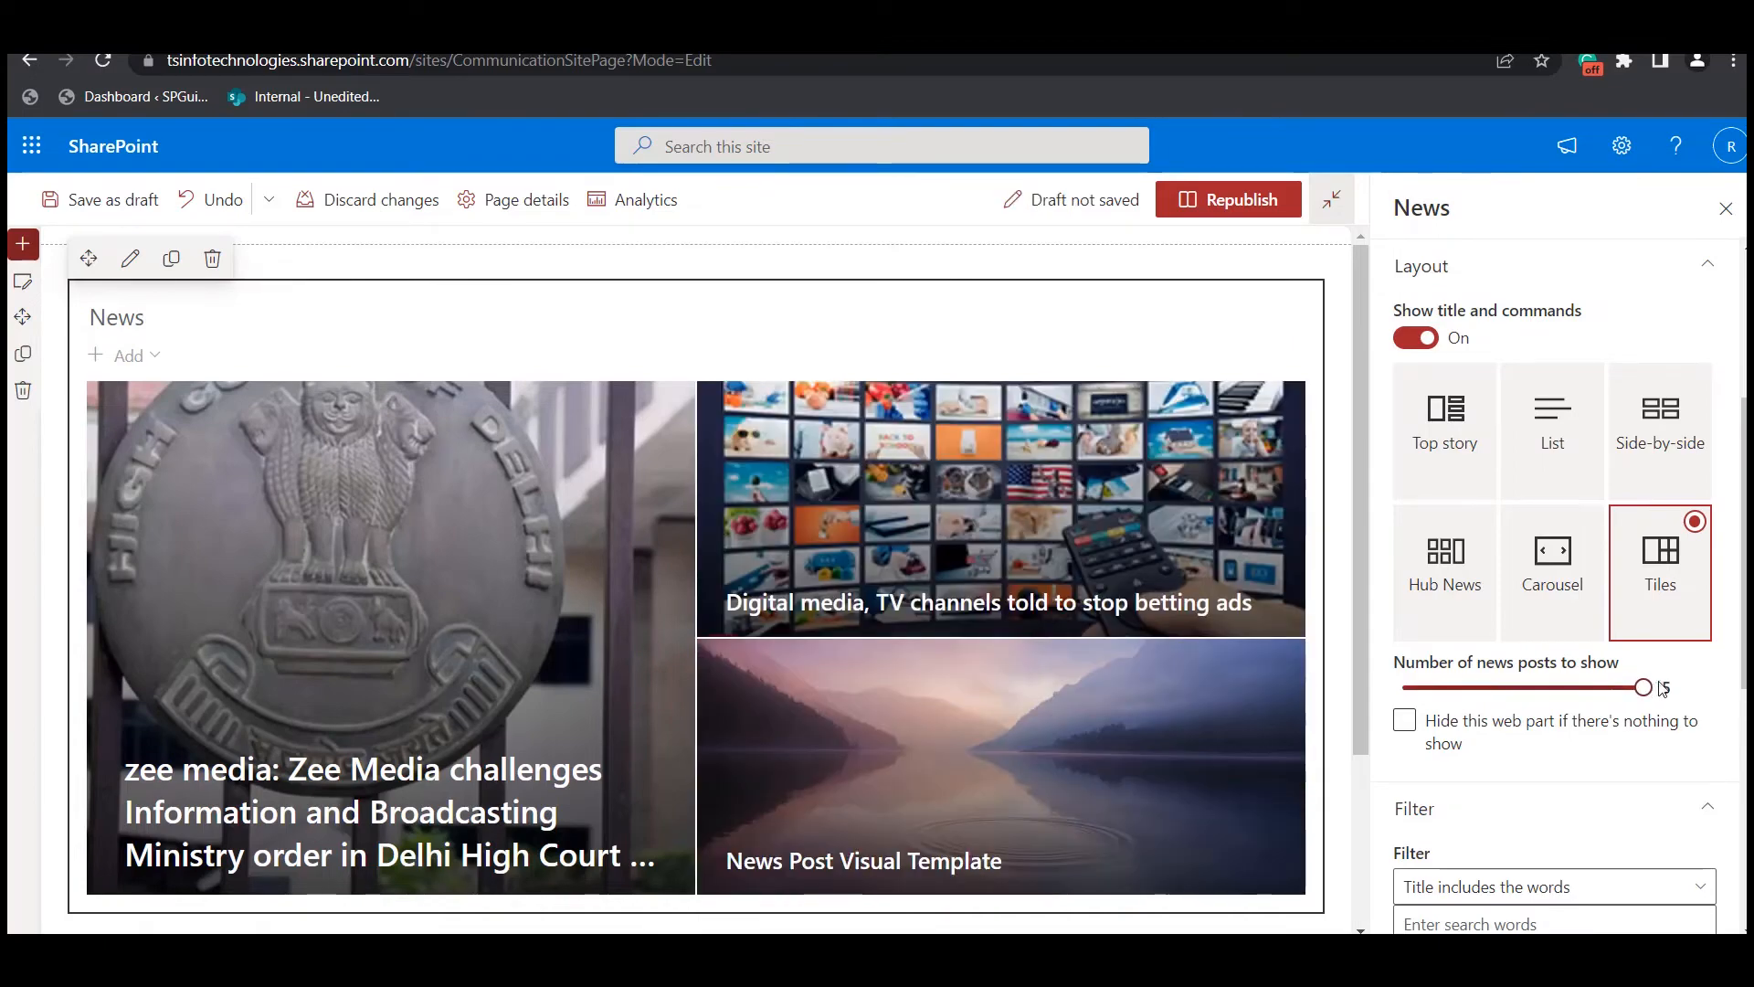
- Set the News web part's filter to Recently changed after trying Recently added
{"action": "scroll", "coordinate": [1481, 670], "scroll_direction": "down", "scroll_amount": 1}
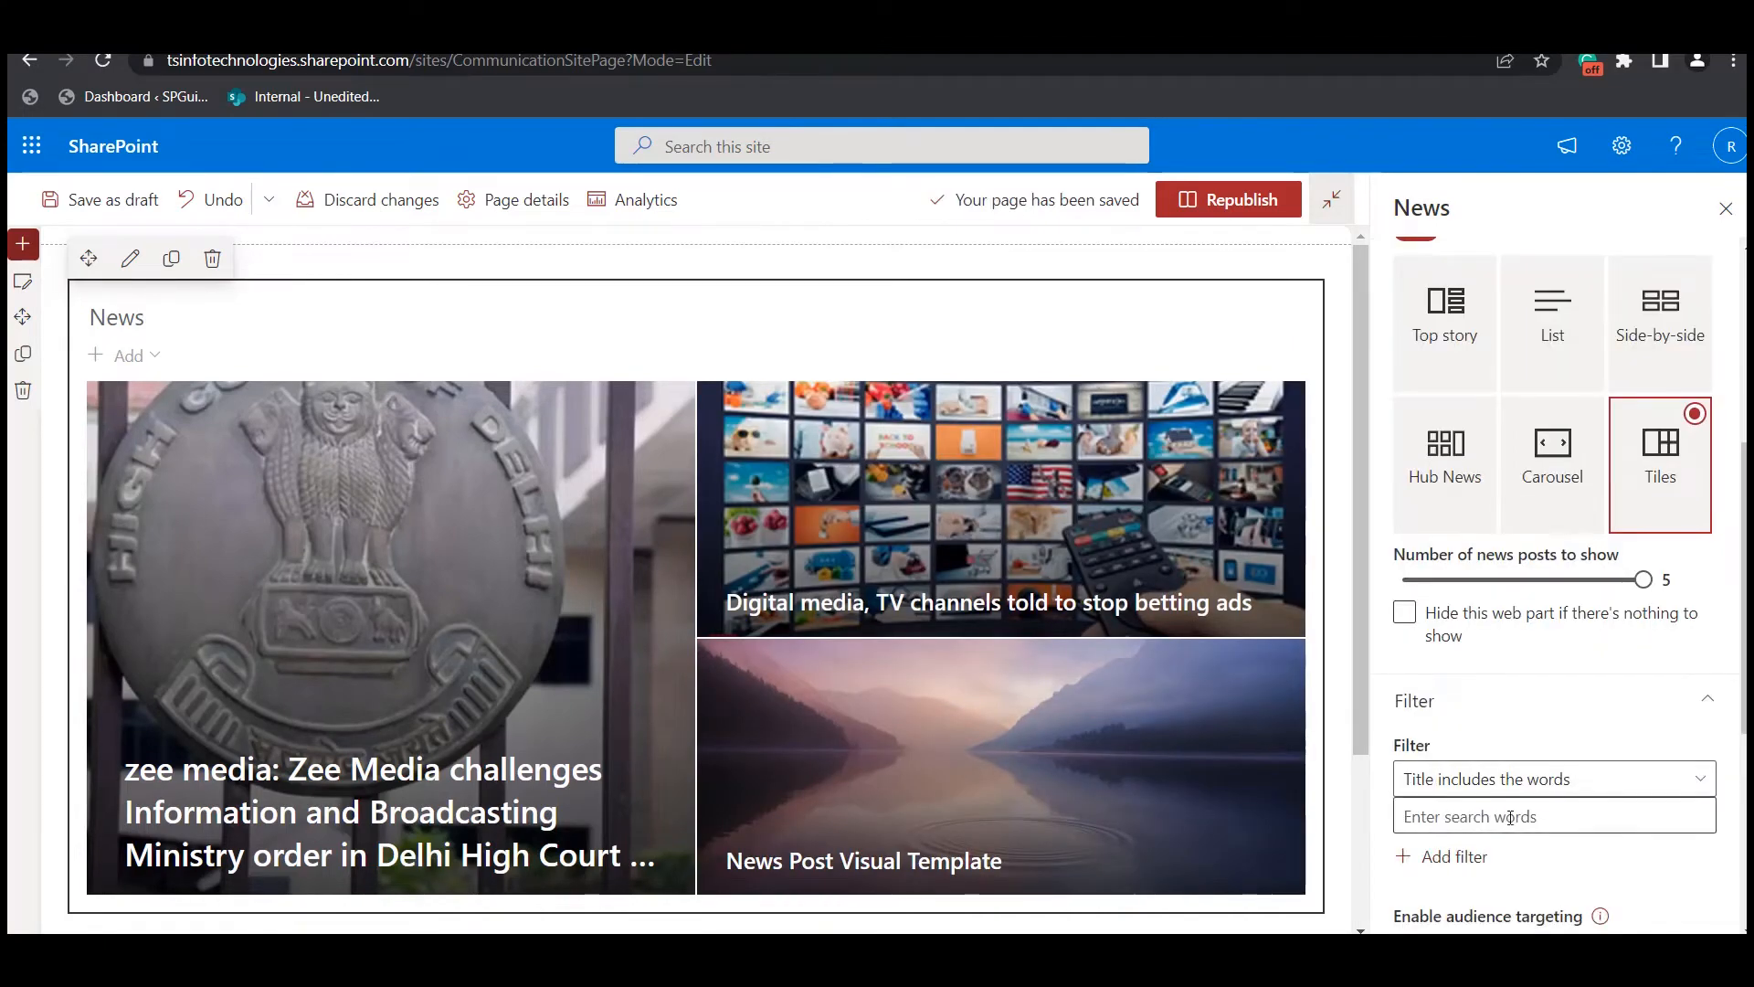
{"action": "scroll", "coordinate": [1481, 669], "scroll_direction": "down", "scroll_amount": 1}
{"action": "left_click", "coordinate": [1482, 670]}
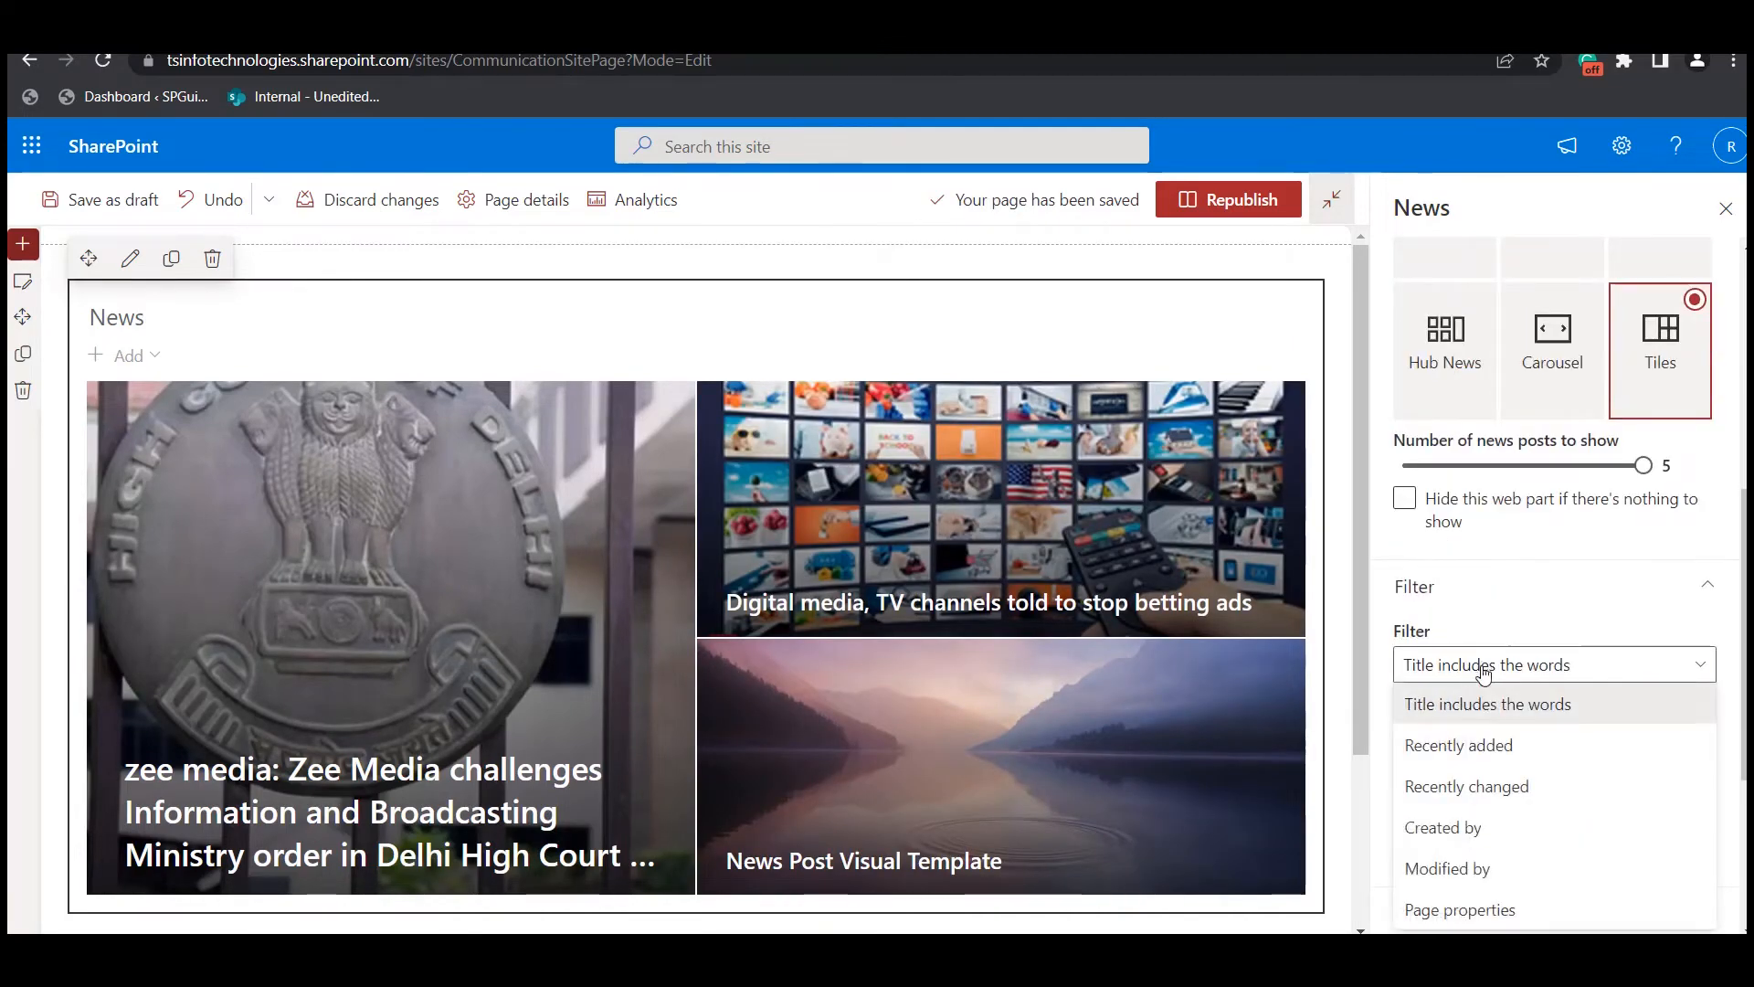
{"action": "left_click", "coordinate": [1498, 747]}
{"action": "left_click", "coordinate": [1499, 669]}
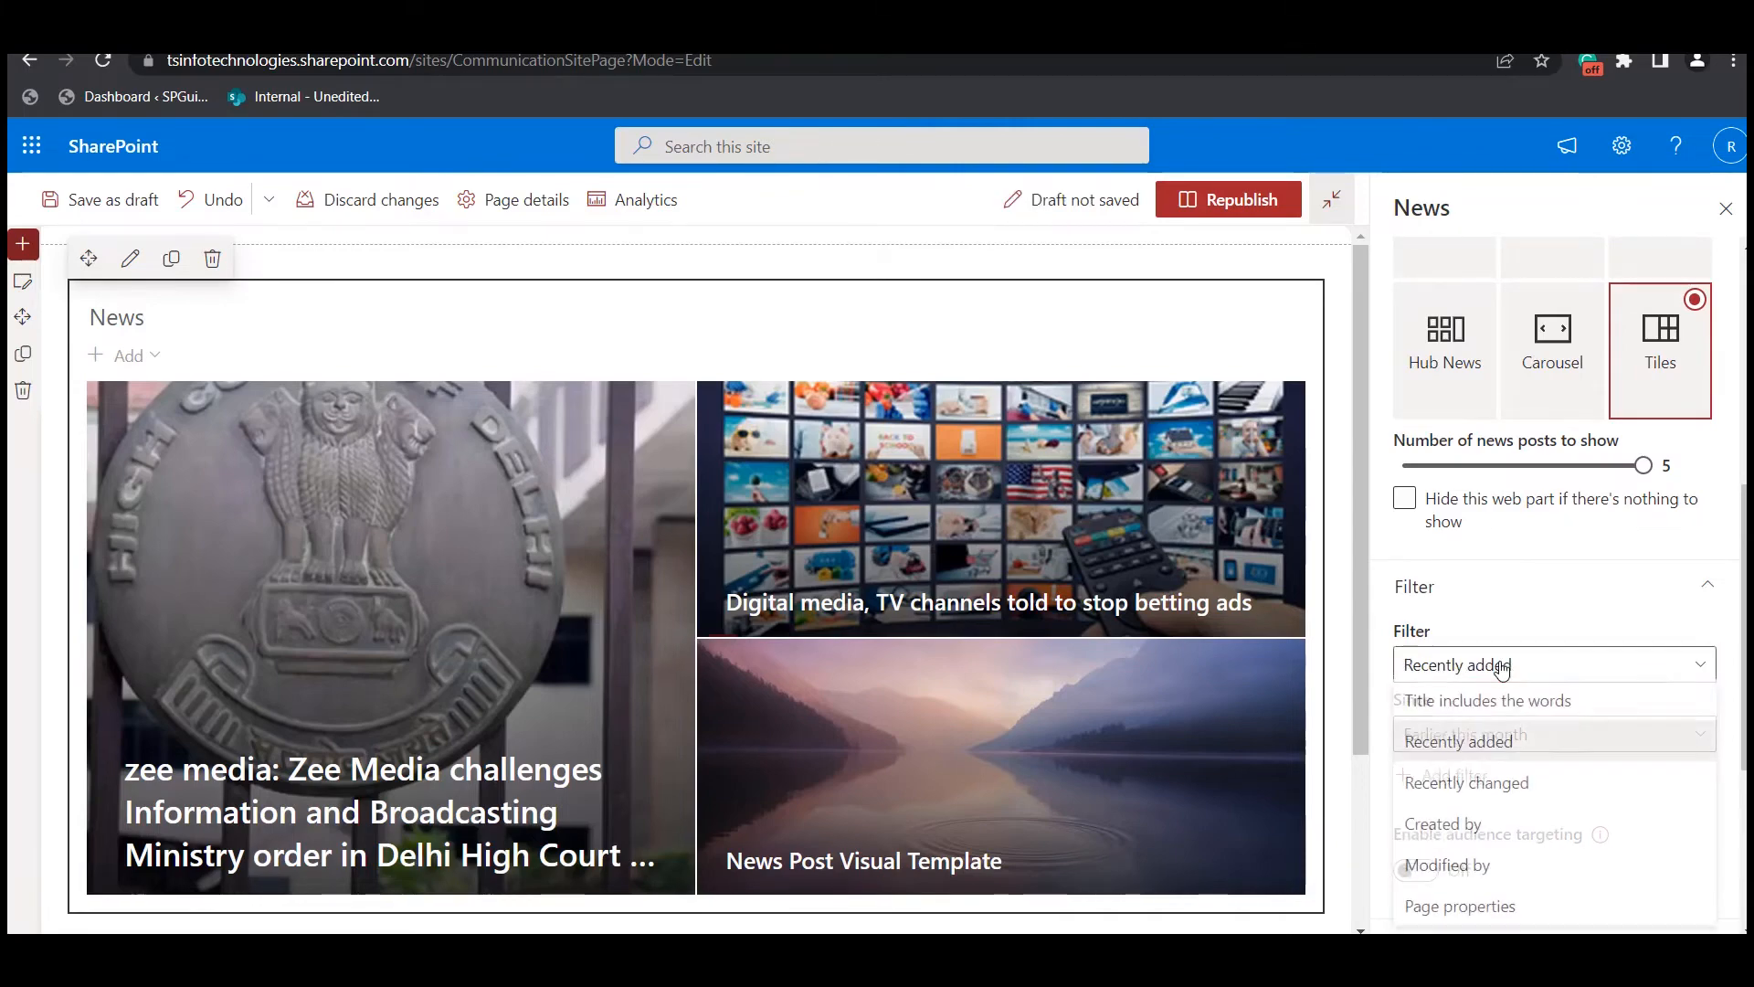
{"action": "left_click", "coordinate": [1501, 800]}
{"action": "left_click", "coordinate": [1499, 666]}
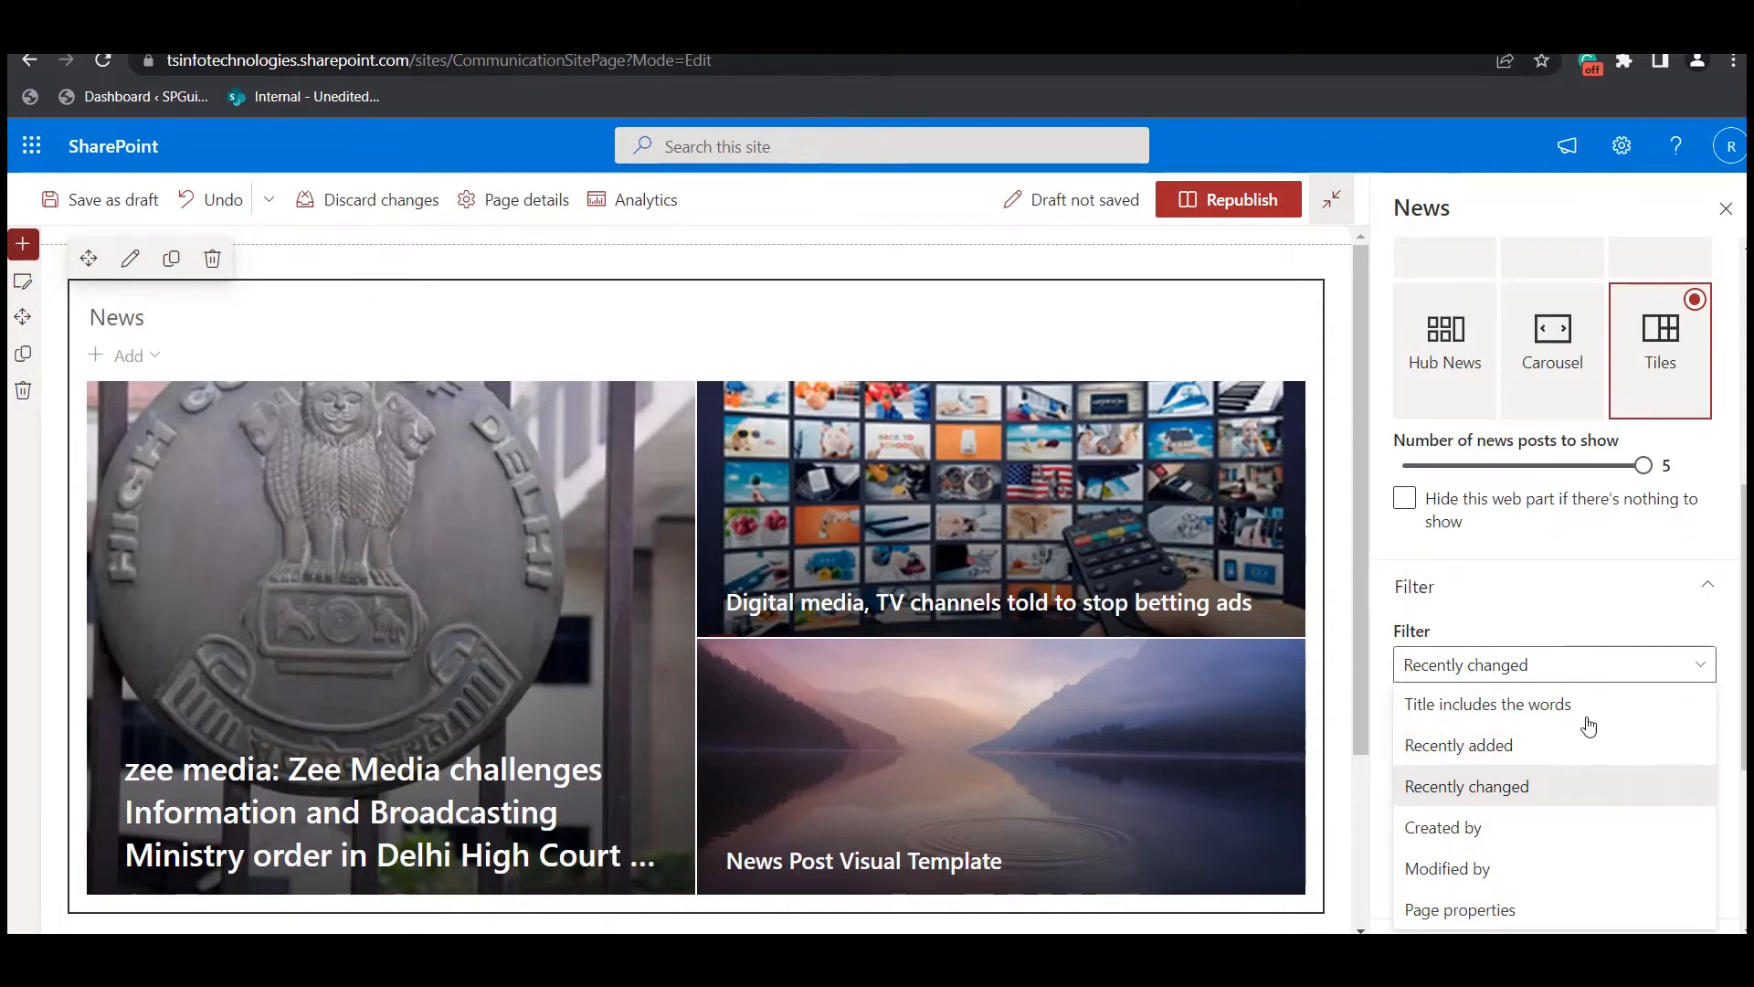
{"action": "left_click", "coordinate": [1547, 671]}
- Organize the news order with the betting-ads article first, News Post Visual Template second and the Zee Media article third
{"action": "scroll", "coordinate": [1568, 741], "scroll_direction": "down", "scroll_amount": 2}
{"action": "scroll", "coordinate": [1580, 726], "scroll_direction": "down", "scroll_amount": 2}
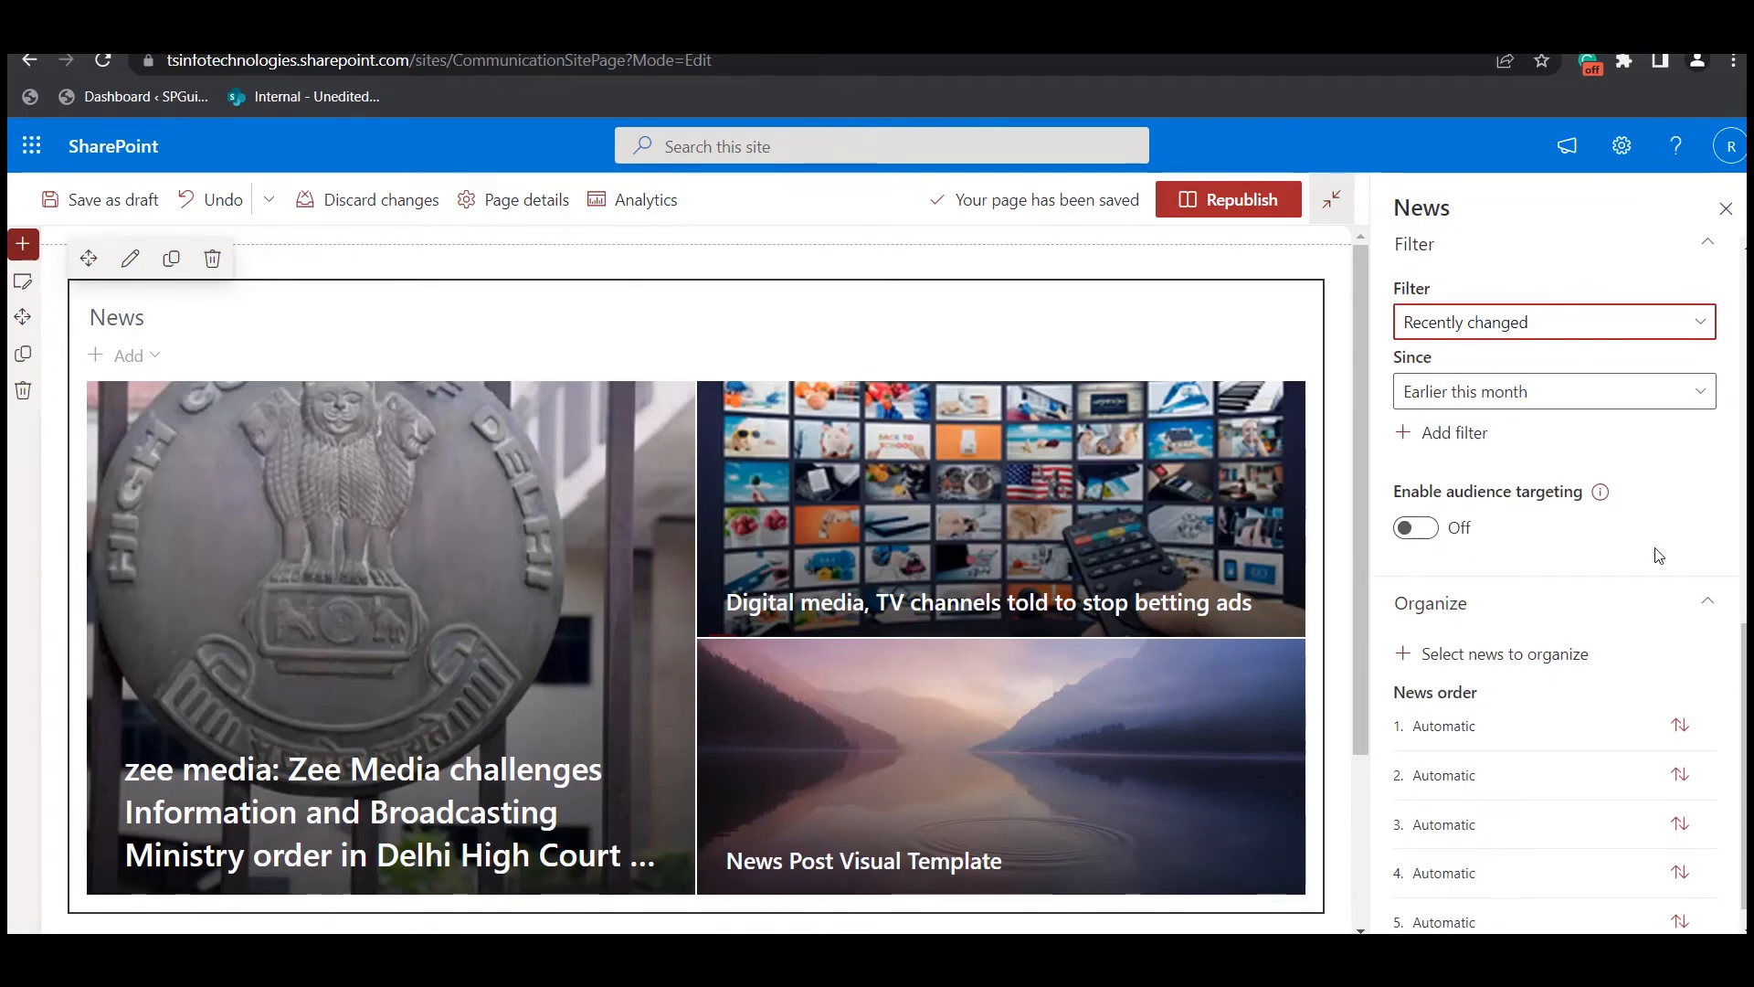
{"action": "scroll", "coordinate": [1658, 561], "scroll_direction": "down", "scroll_amount": 1}
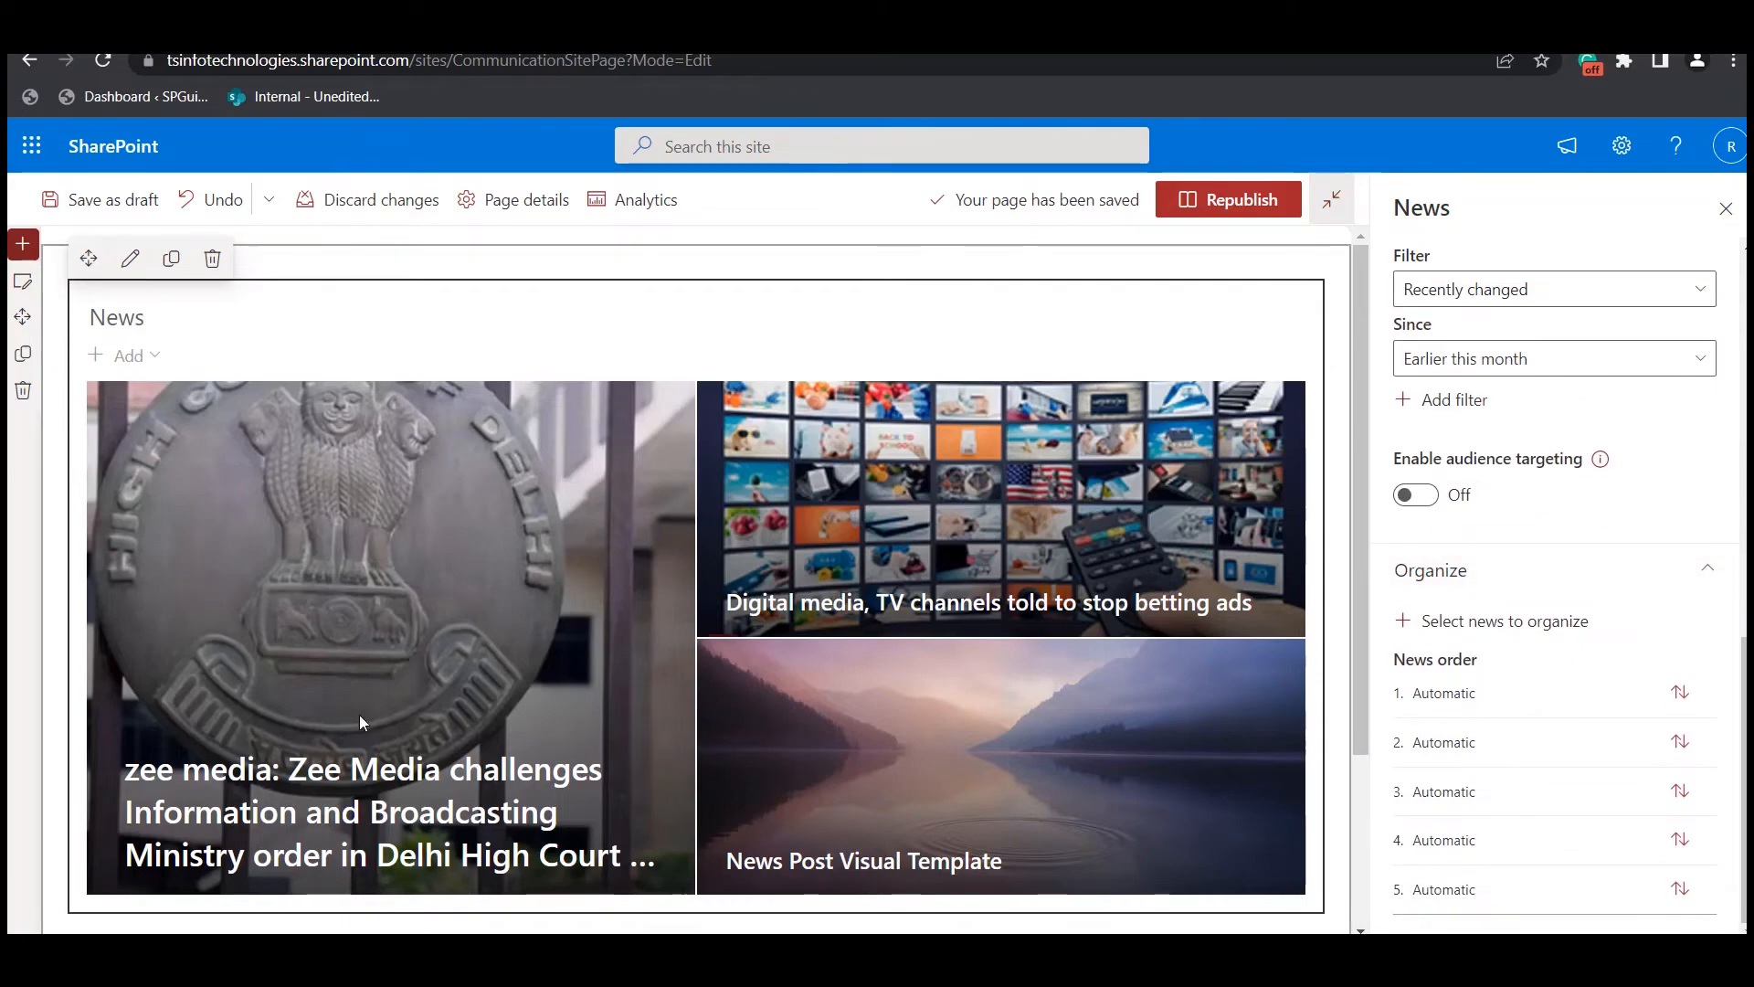
{"action": "left_click", "coordinate": [1544, 630]}
{"action": "left_click_drag", "start_coordinate": [767, 535], "coordinate": [759, 744]}
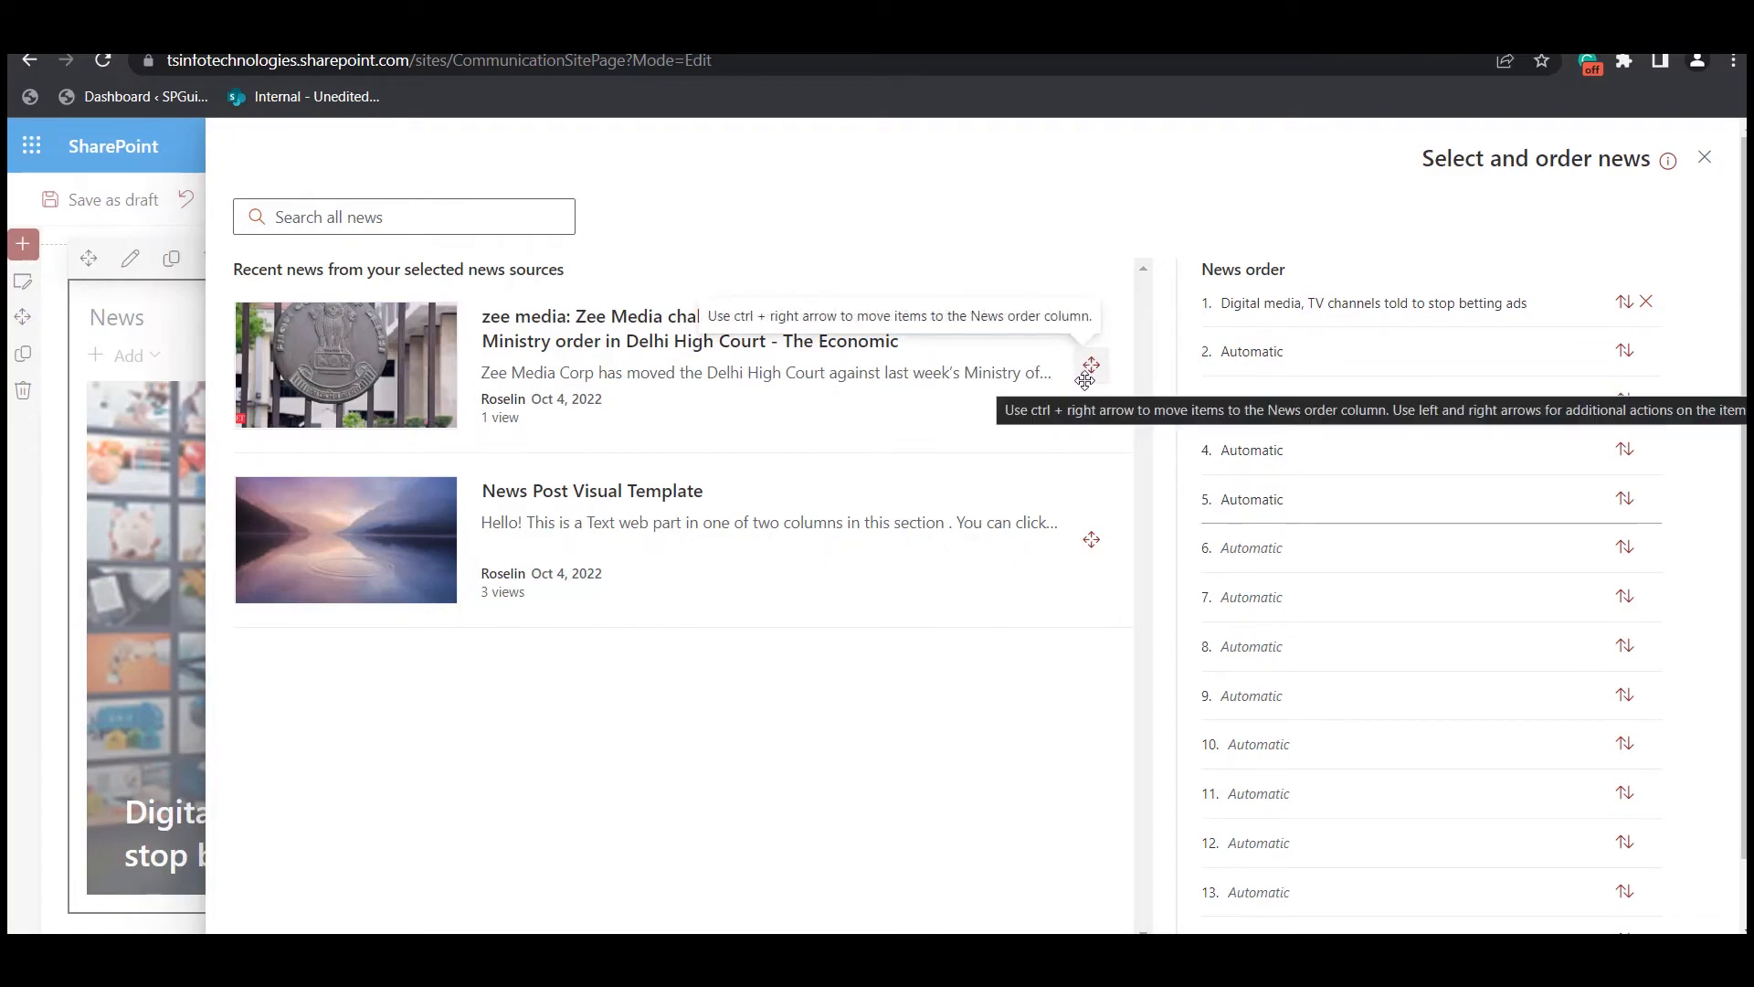
{"action": "left_click_drag", "start_coordinate": [1085, 379], "coordinate": [1343, 356]}
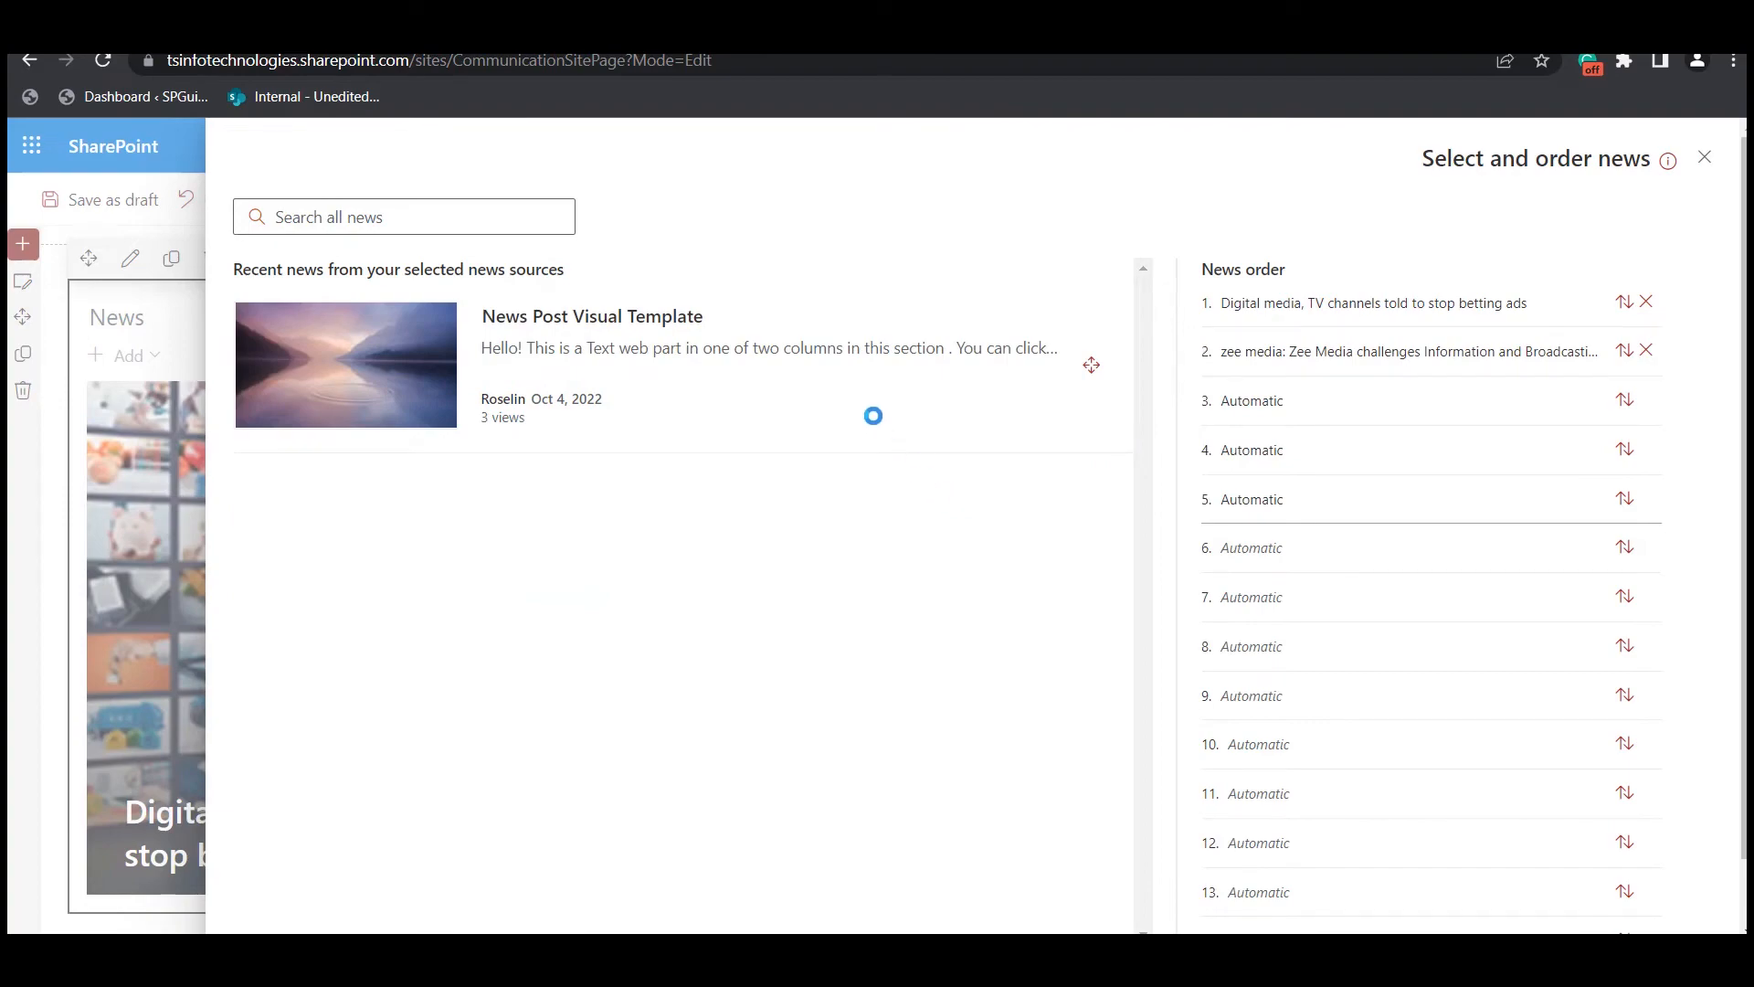
{"action": "left_click_drag", "start_coordinate": [874, 416], "coordinate": [1378, 333]}
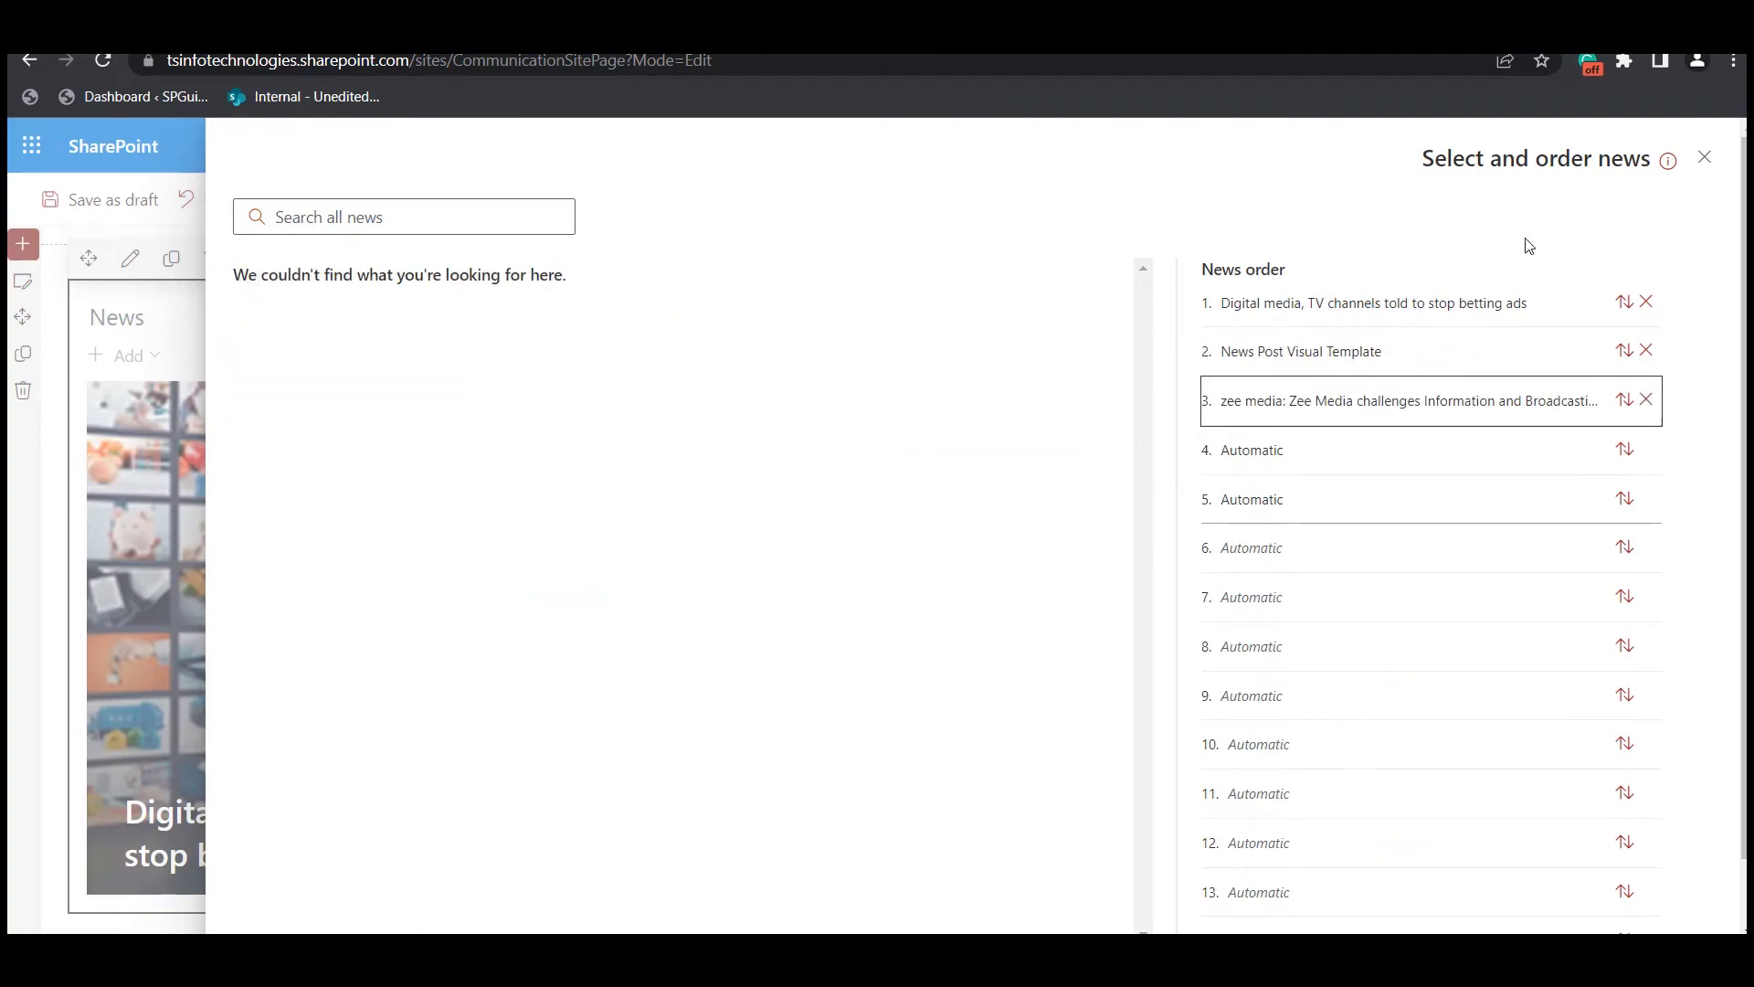
{"action": "left_click", "coordinate": [1704, 157]}
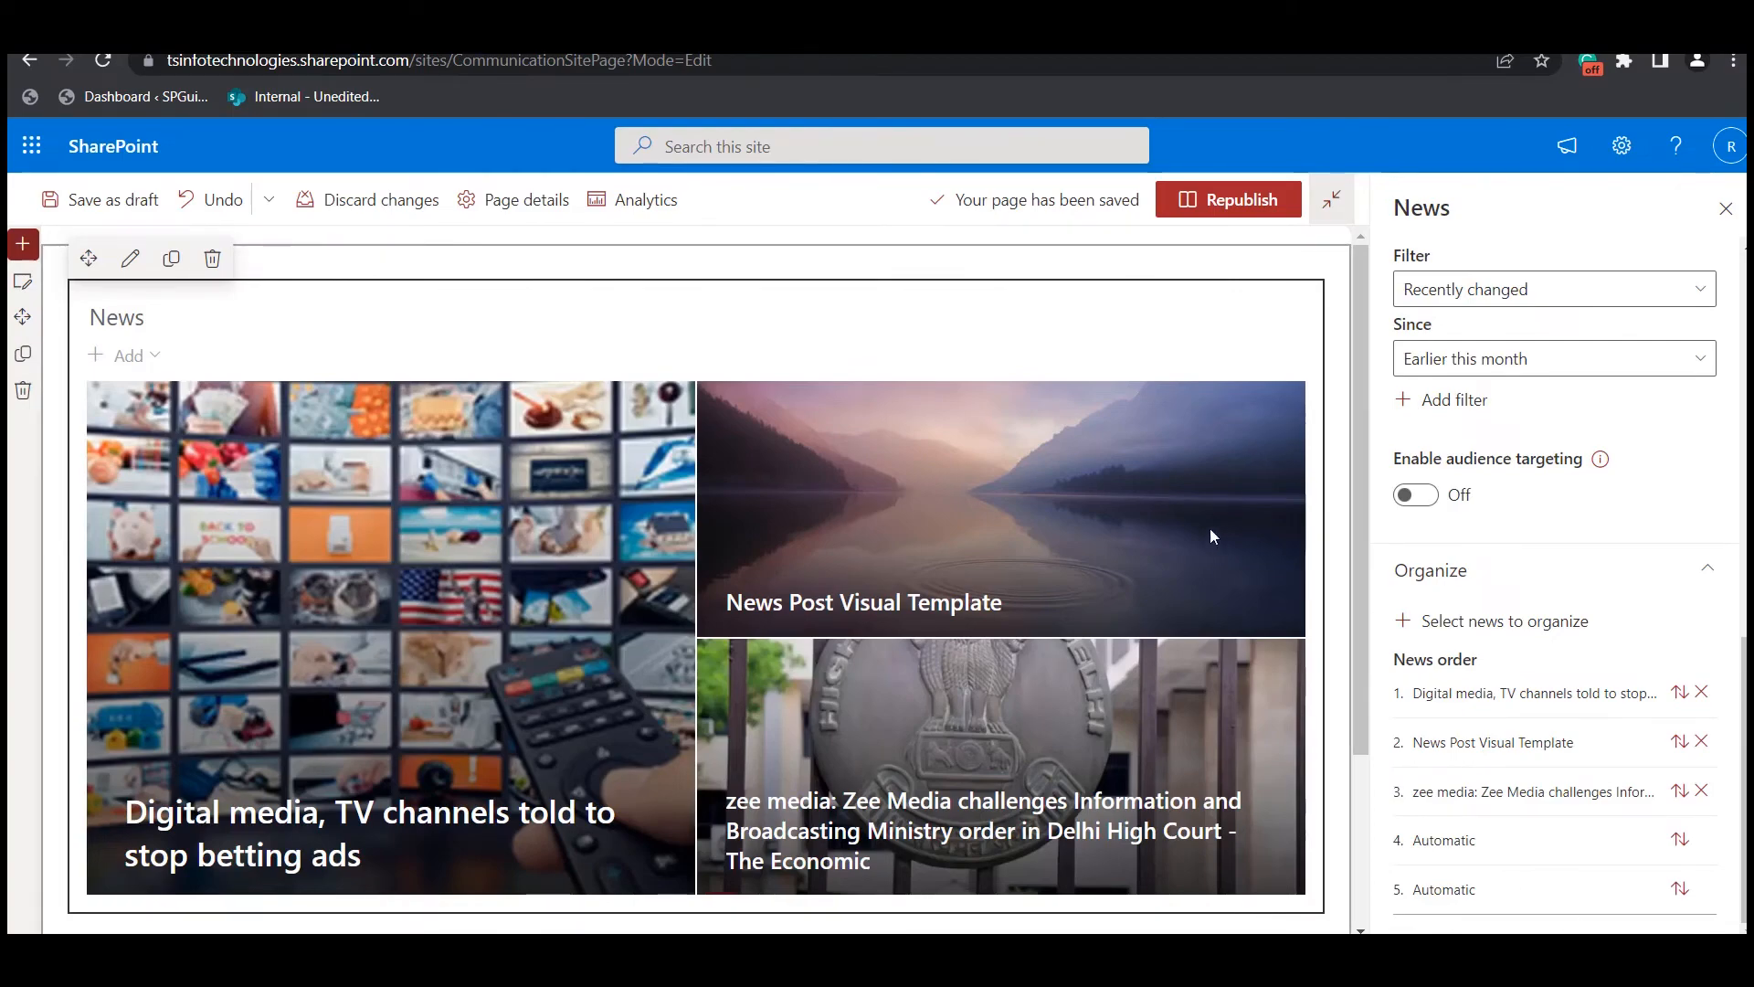
- Republish the home page with the customized News web part and review the published news tiles
{"action": "scroll", "coordinate": [1555, 585], "scroll_direction": "up", "scroll_amount": 2}
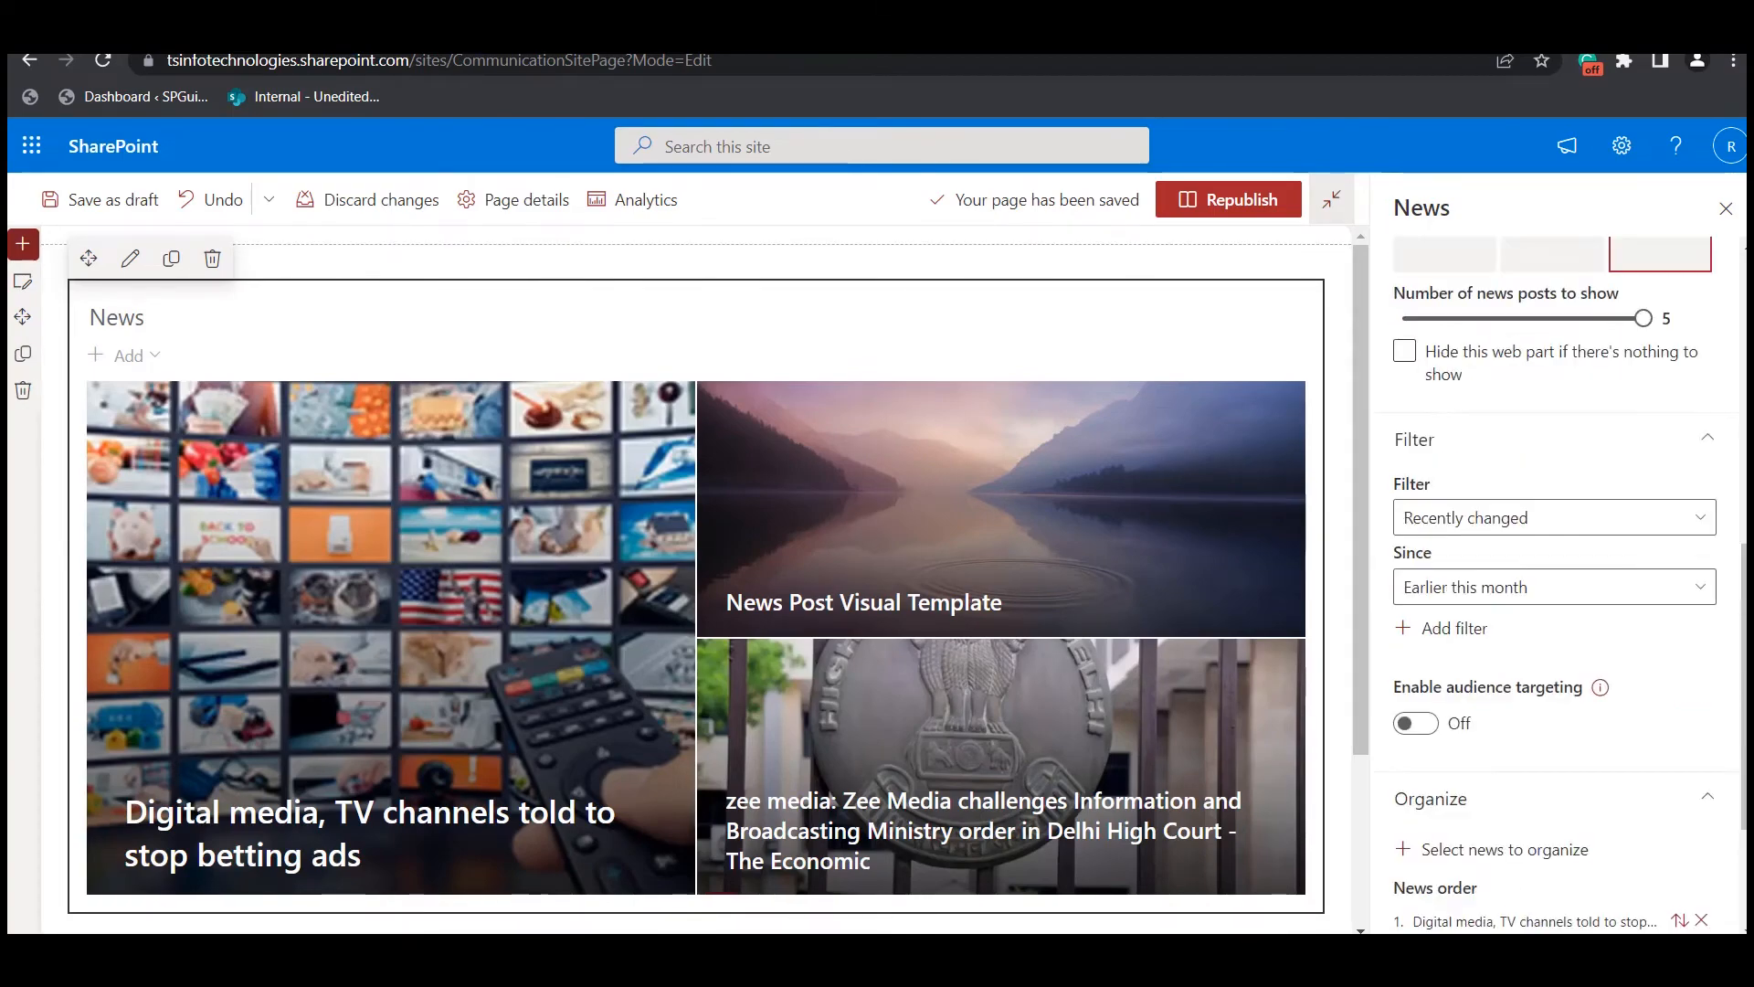
{"action": "left_click", "coordinate": [1242, 200]}
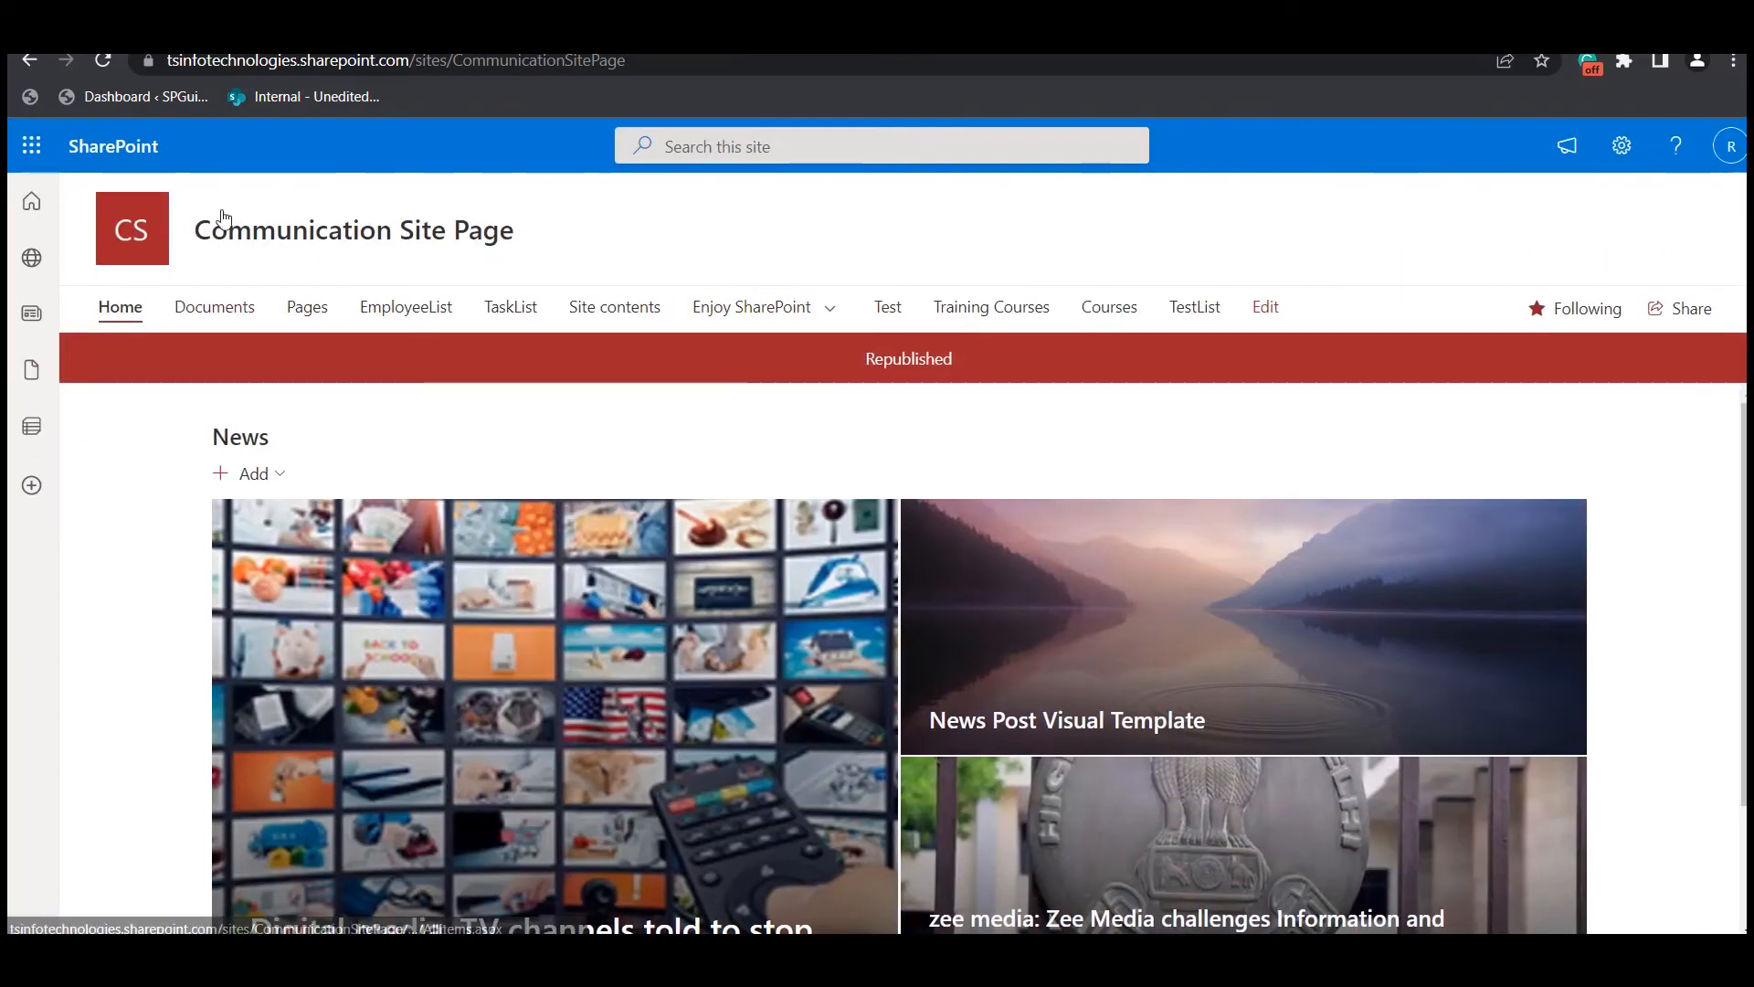
{"action": "scroll", "coordinate": [1086, 826], "scroll_direction": "down", "scroll_amount": 2}
{"action": "scroll", "coordinate": [1086, 826], "scroll_direction": "up", "scroll_amount": 1}
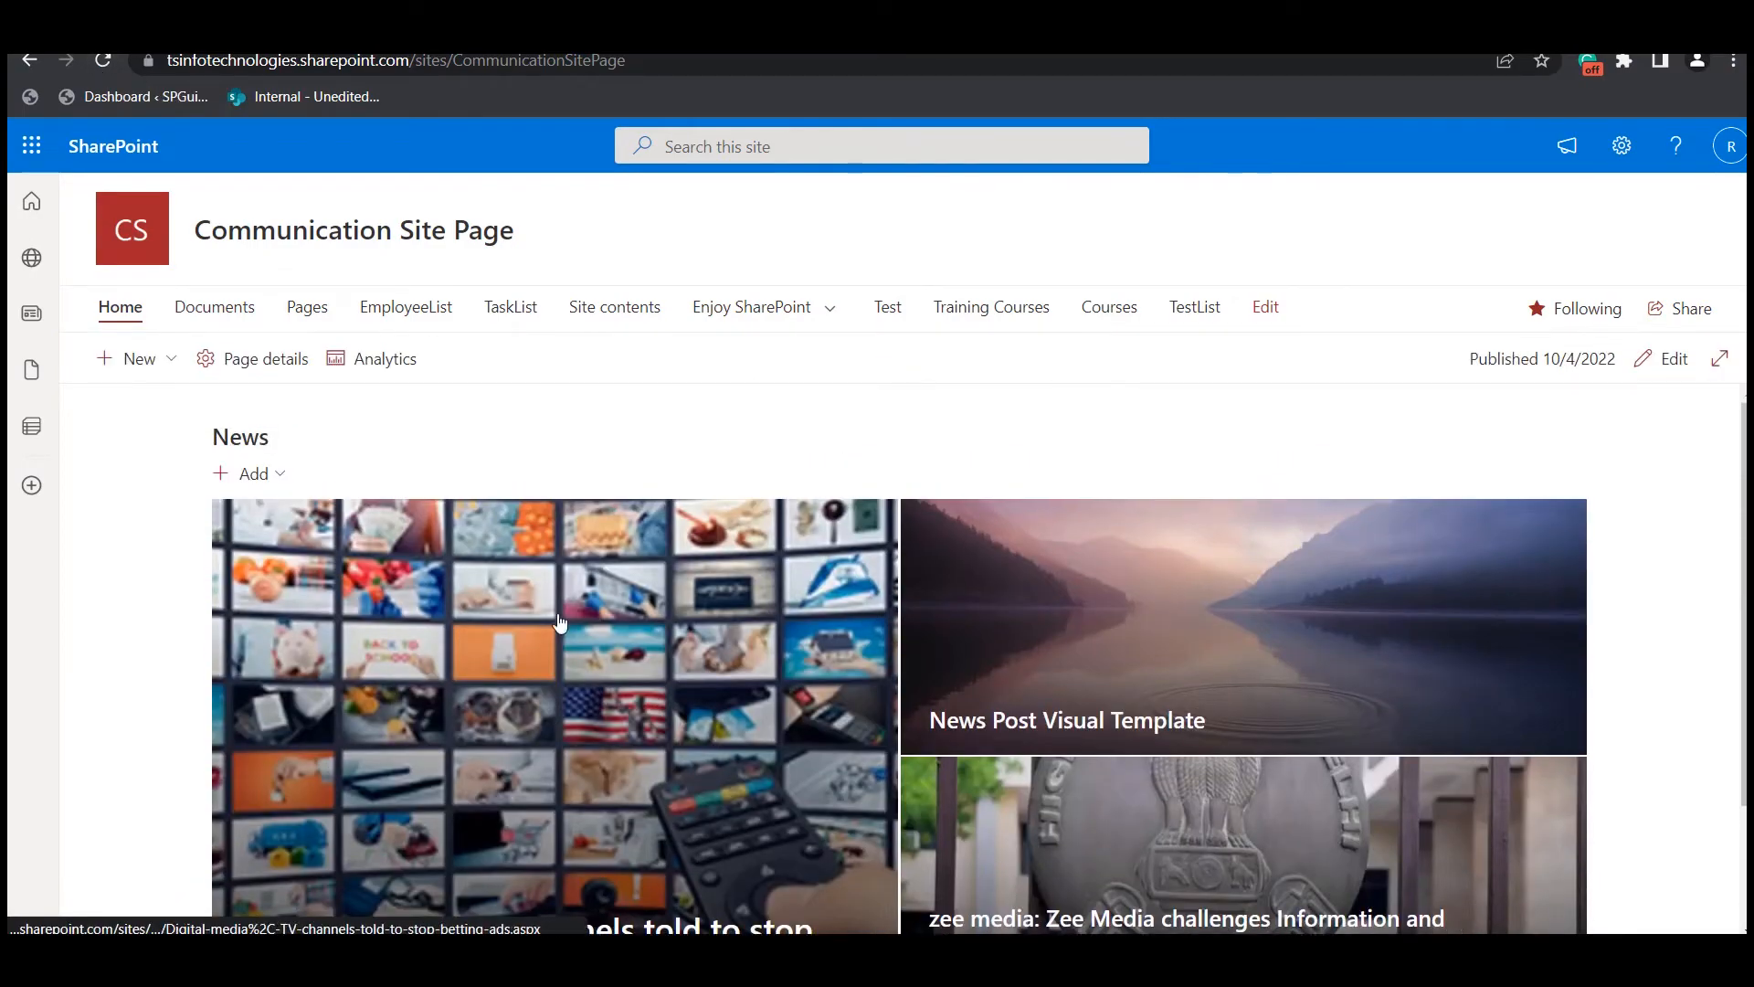
{"action": "scroll", "coordinate": [737, 674], "scroll_direction": "down", "scroll_amount": 1}
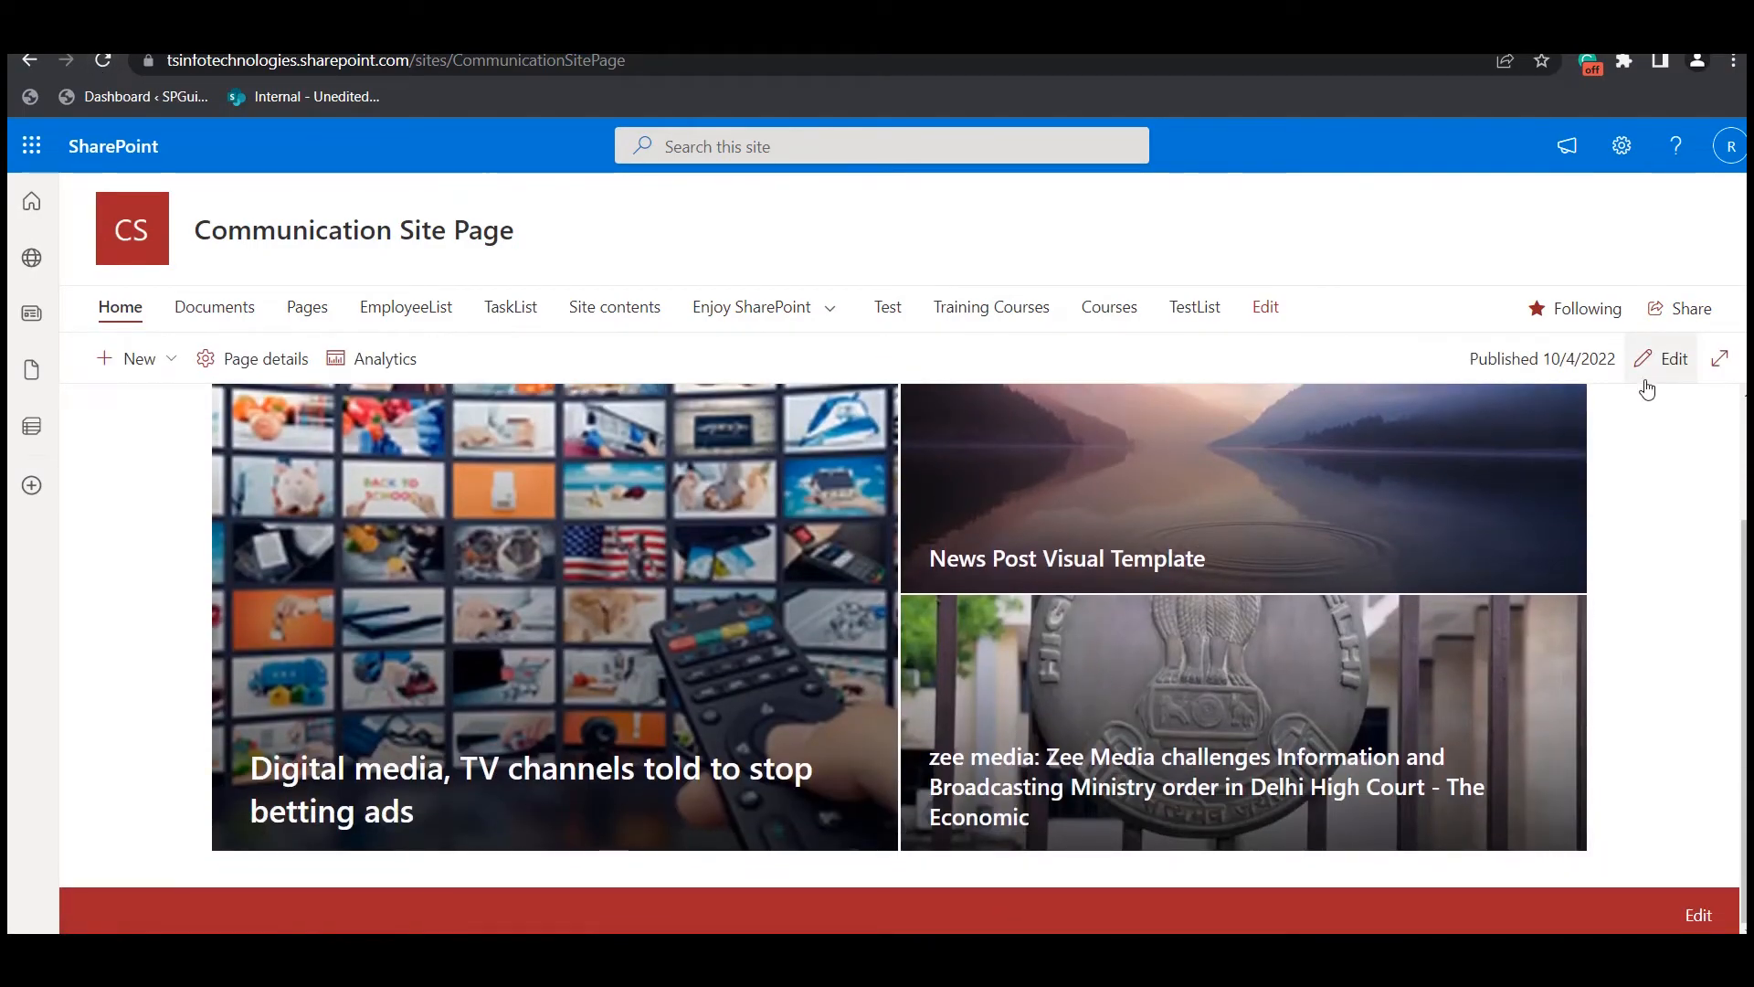
- Reopen the home page for editing, enable audience targeting in the News web part and republish the page
{"action": "left_click", "coordinate": [1664, 359]}
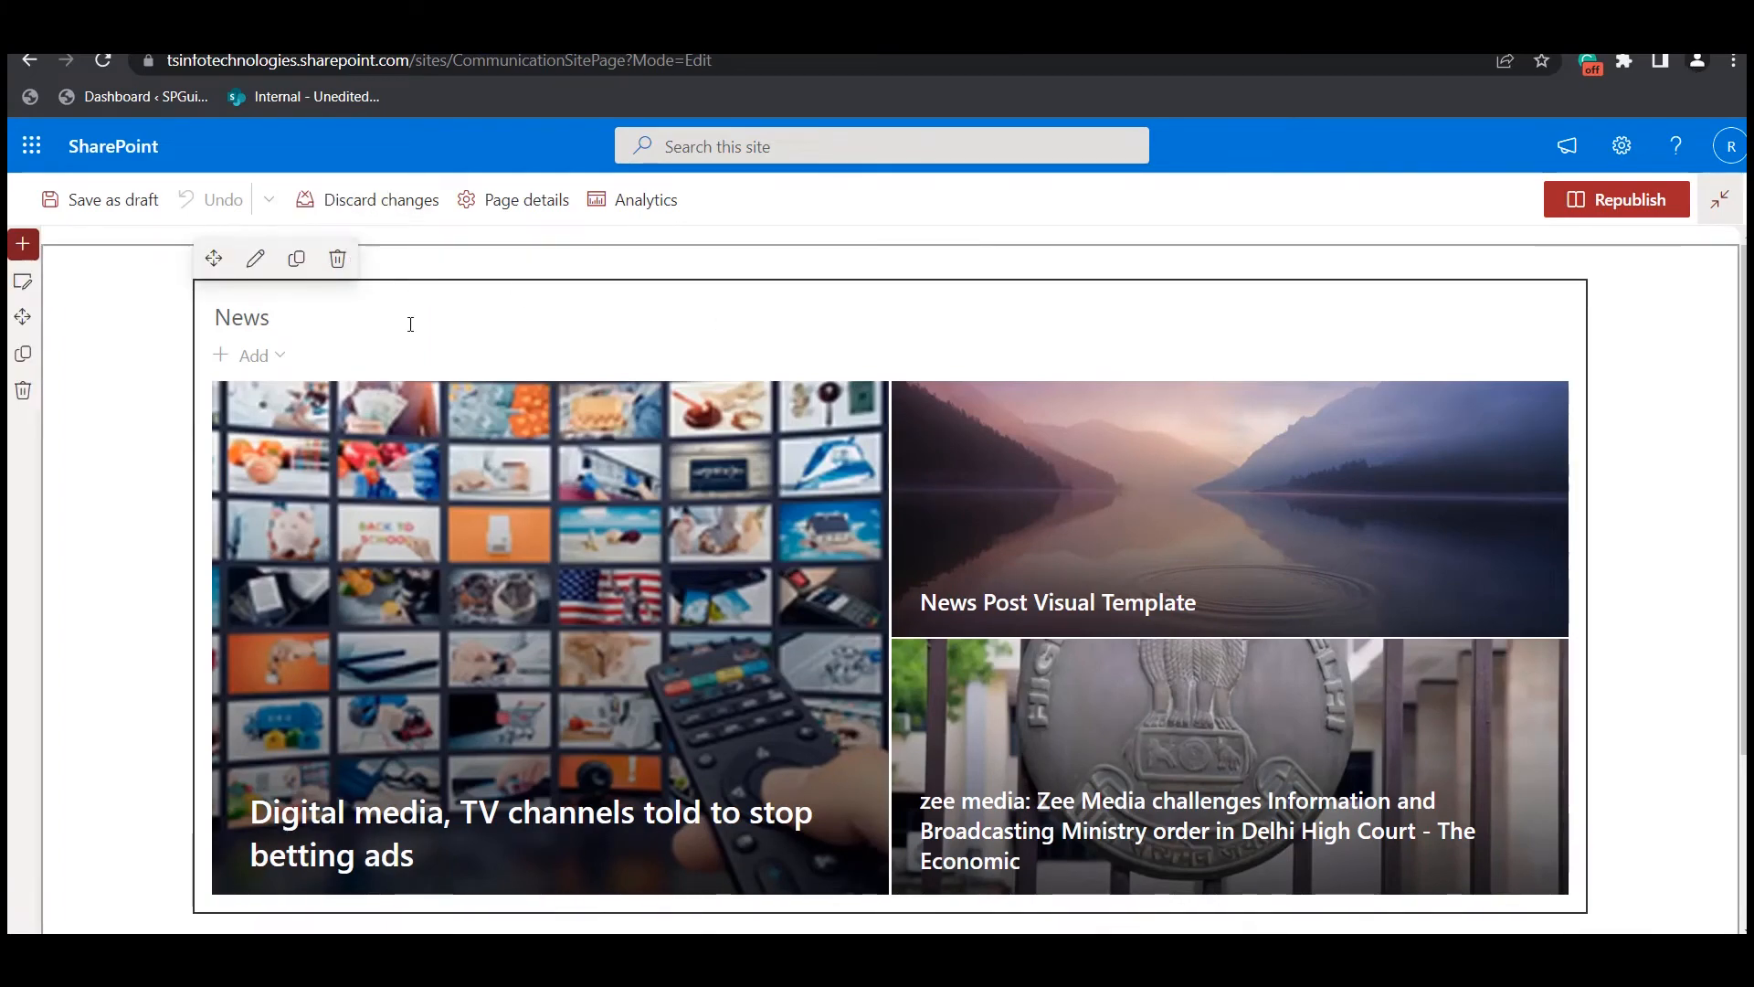
{"action": "left_click", "coordinate": [269, 263]}
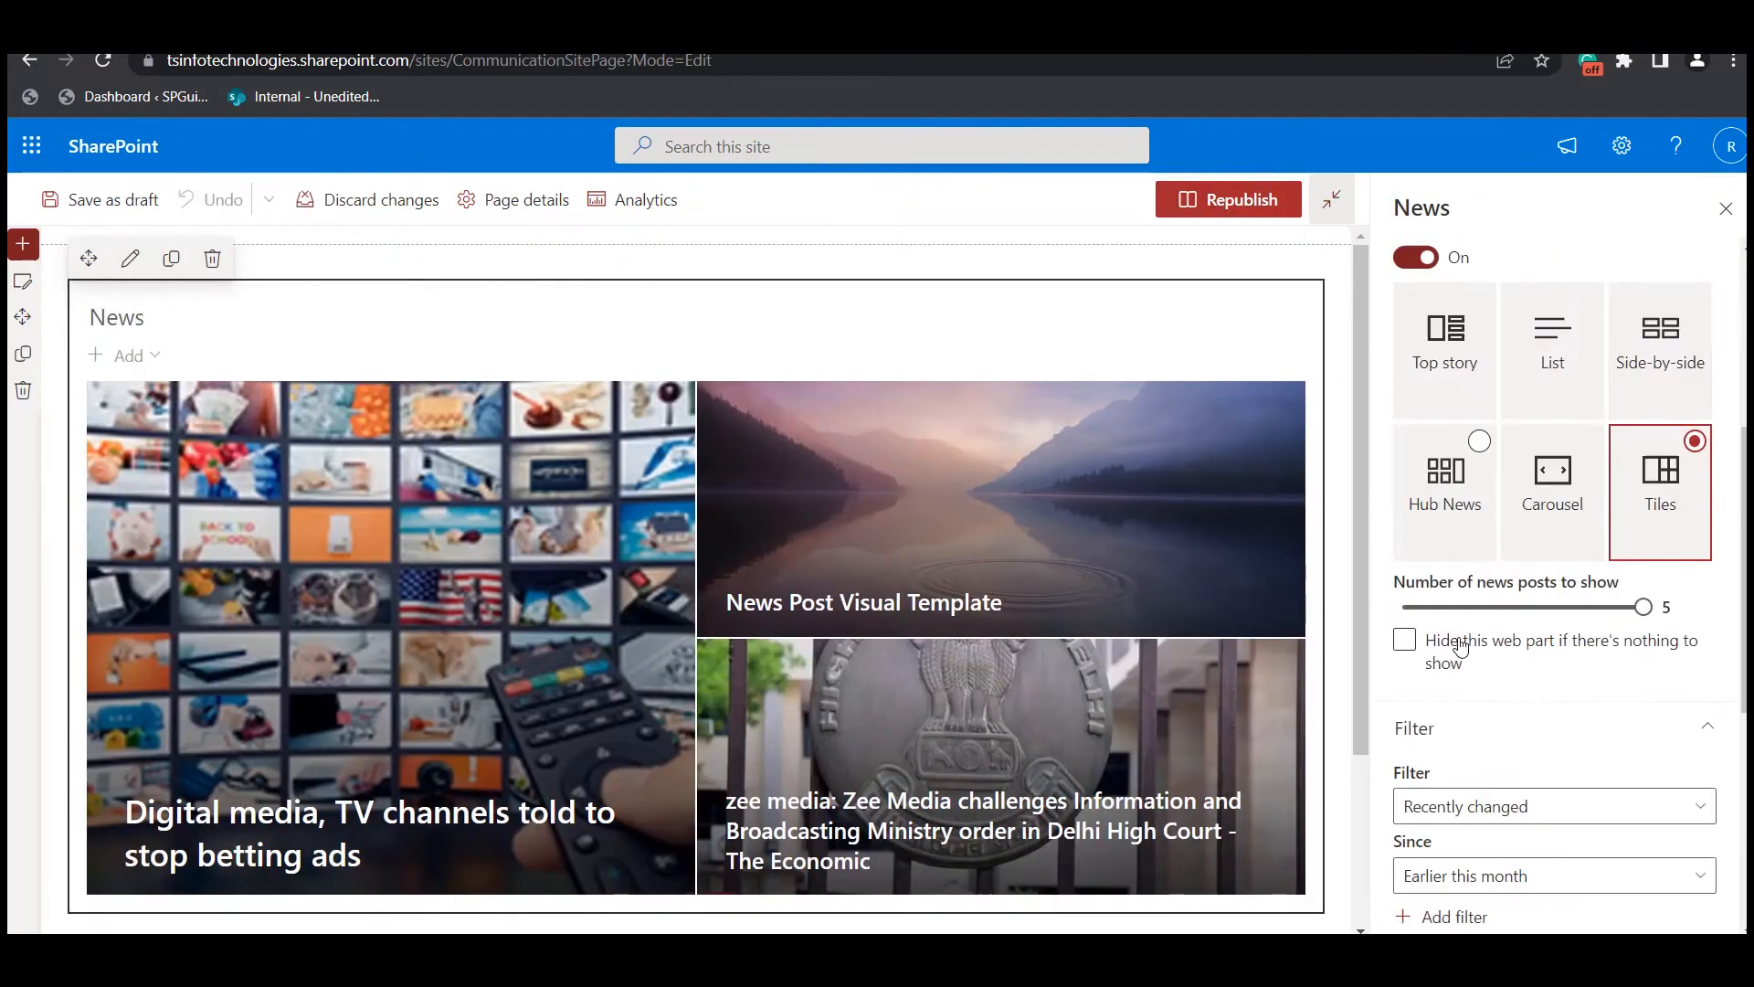
{"action": "scroll", "coordinate": [1454, 654], "scroll_direction": "down", "scroll_amount": 3}
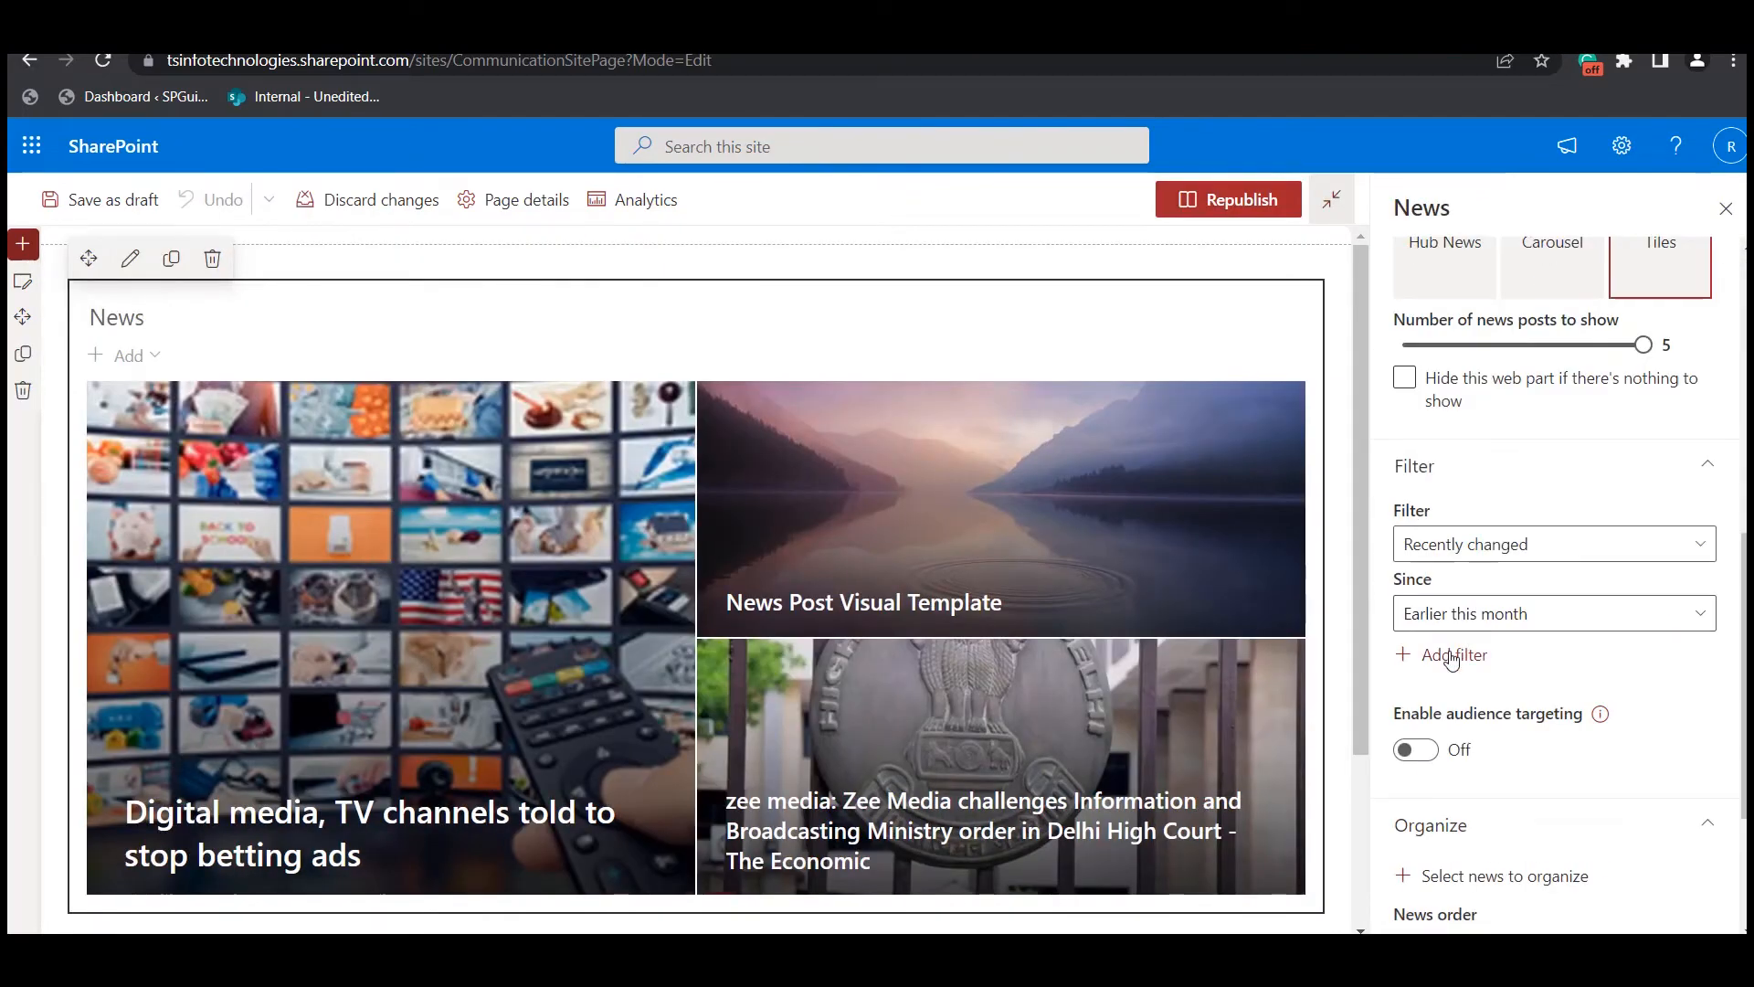
{"action": "left_click", "coordinate": [1433, 753]}
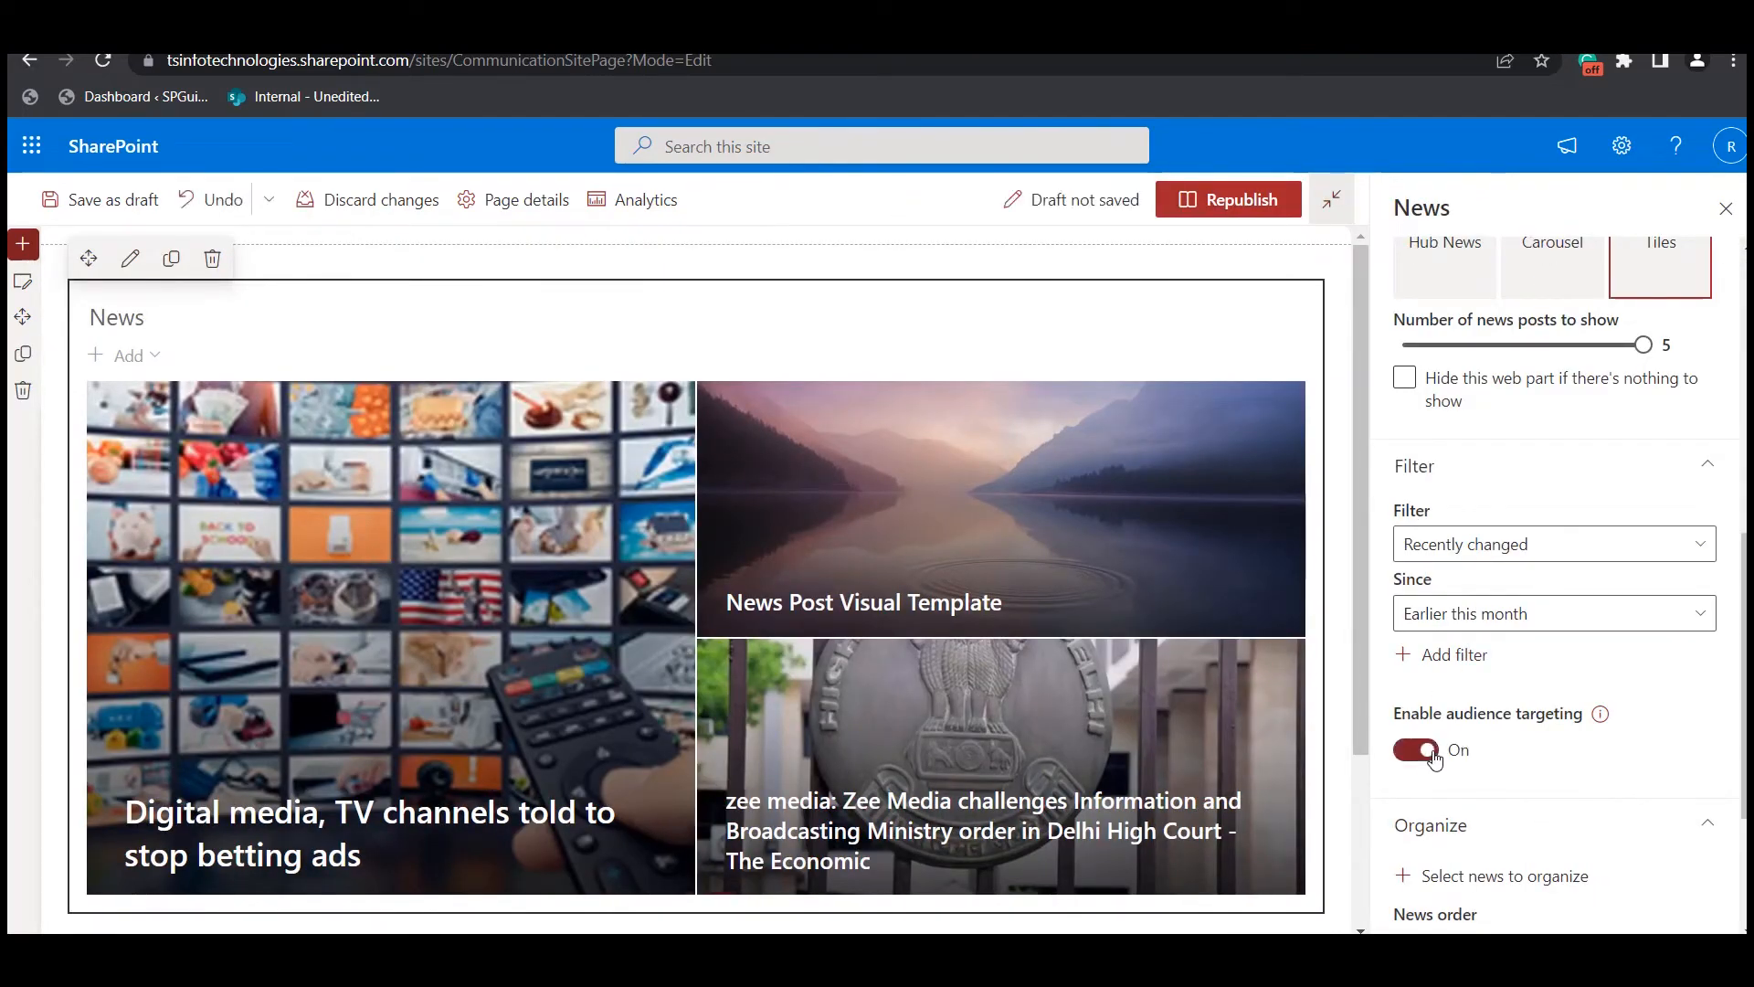
{"action": "left_click", "coordinate": [1268, 219]}
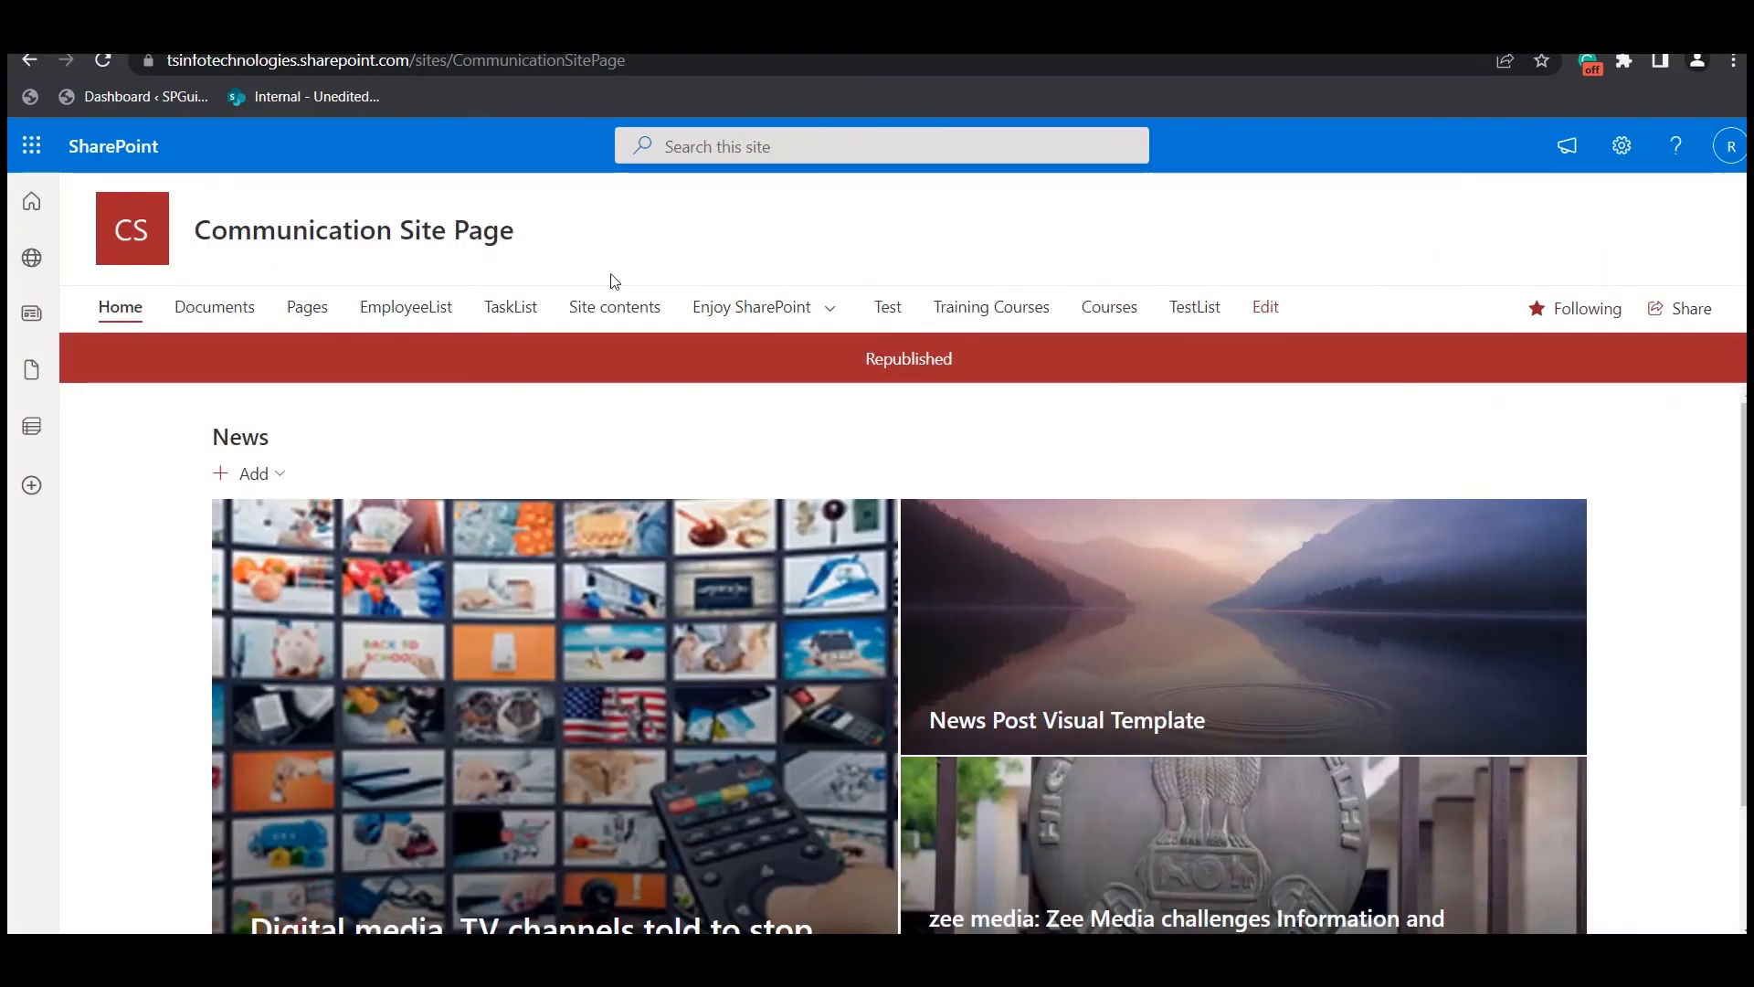
- Enable audience targeting in the settings of the Site Pages library
{"action": "left_click", "coordinate": [620, 310]}
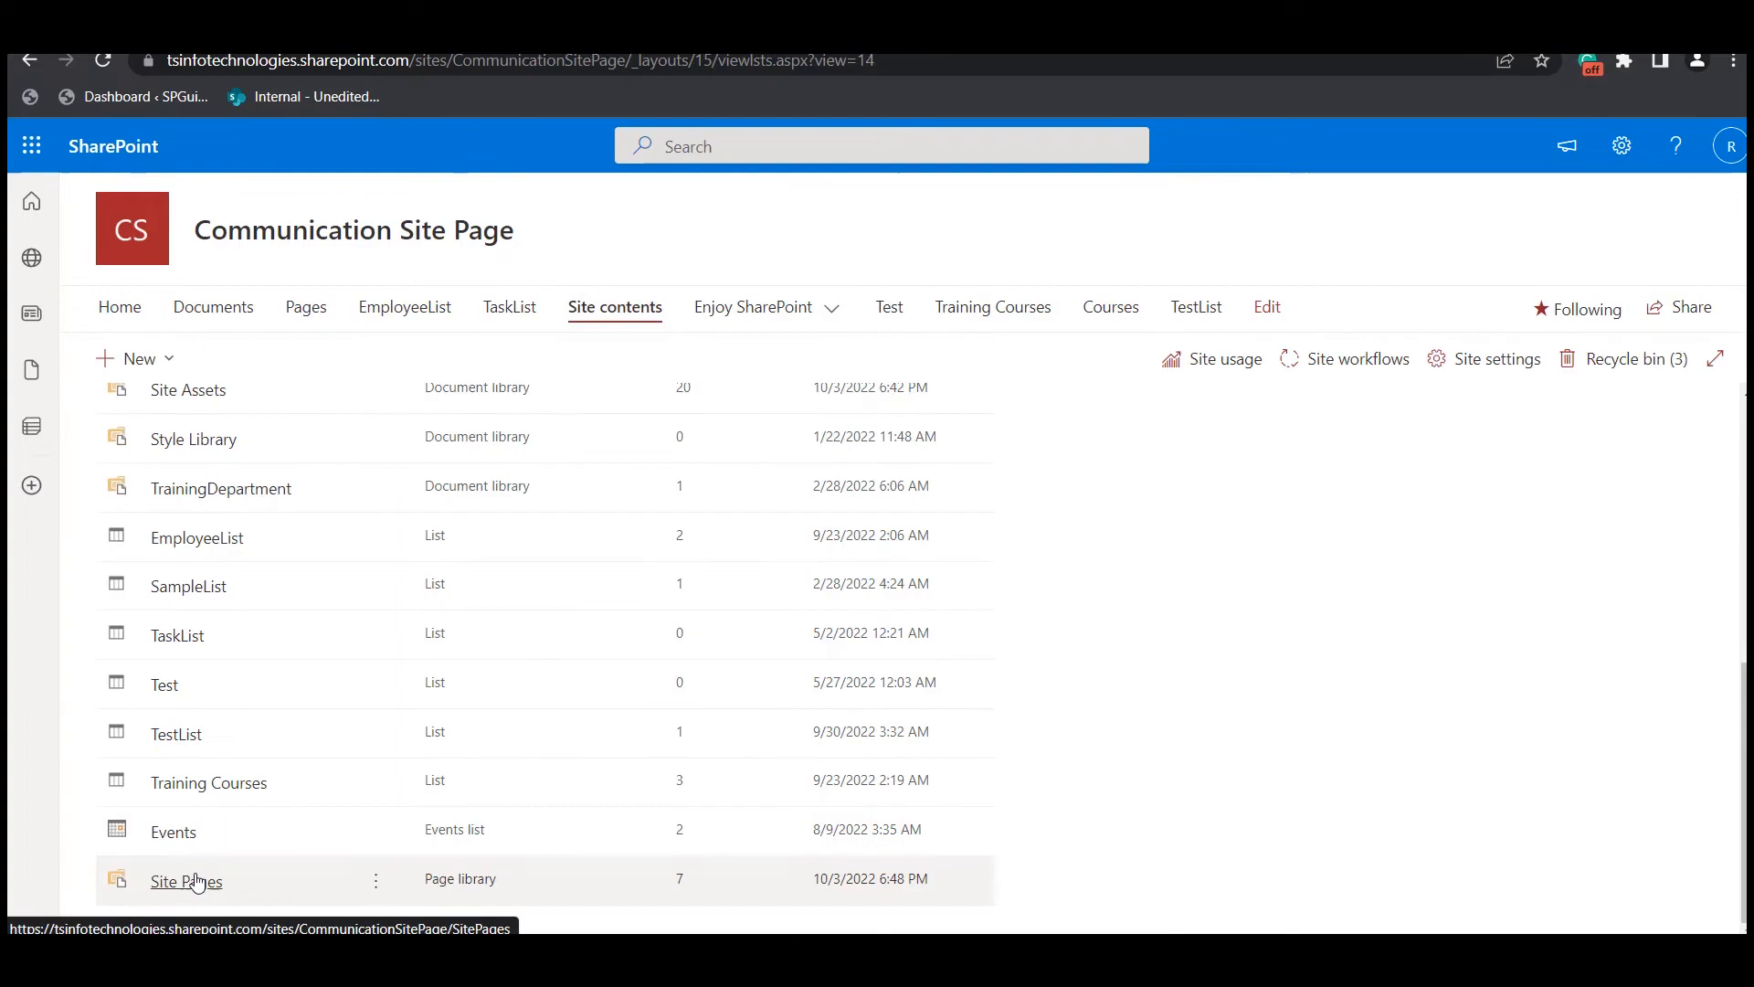
{"action": "left_click", "coordinate": [192, 885]}
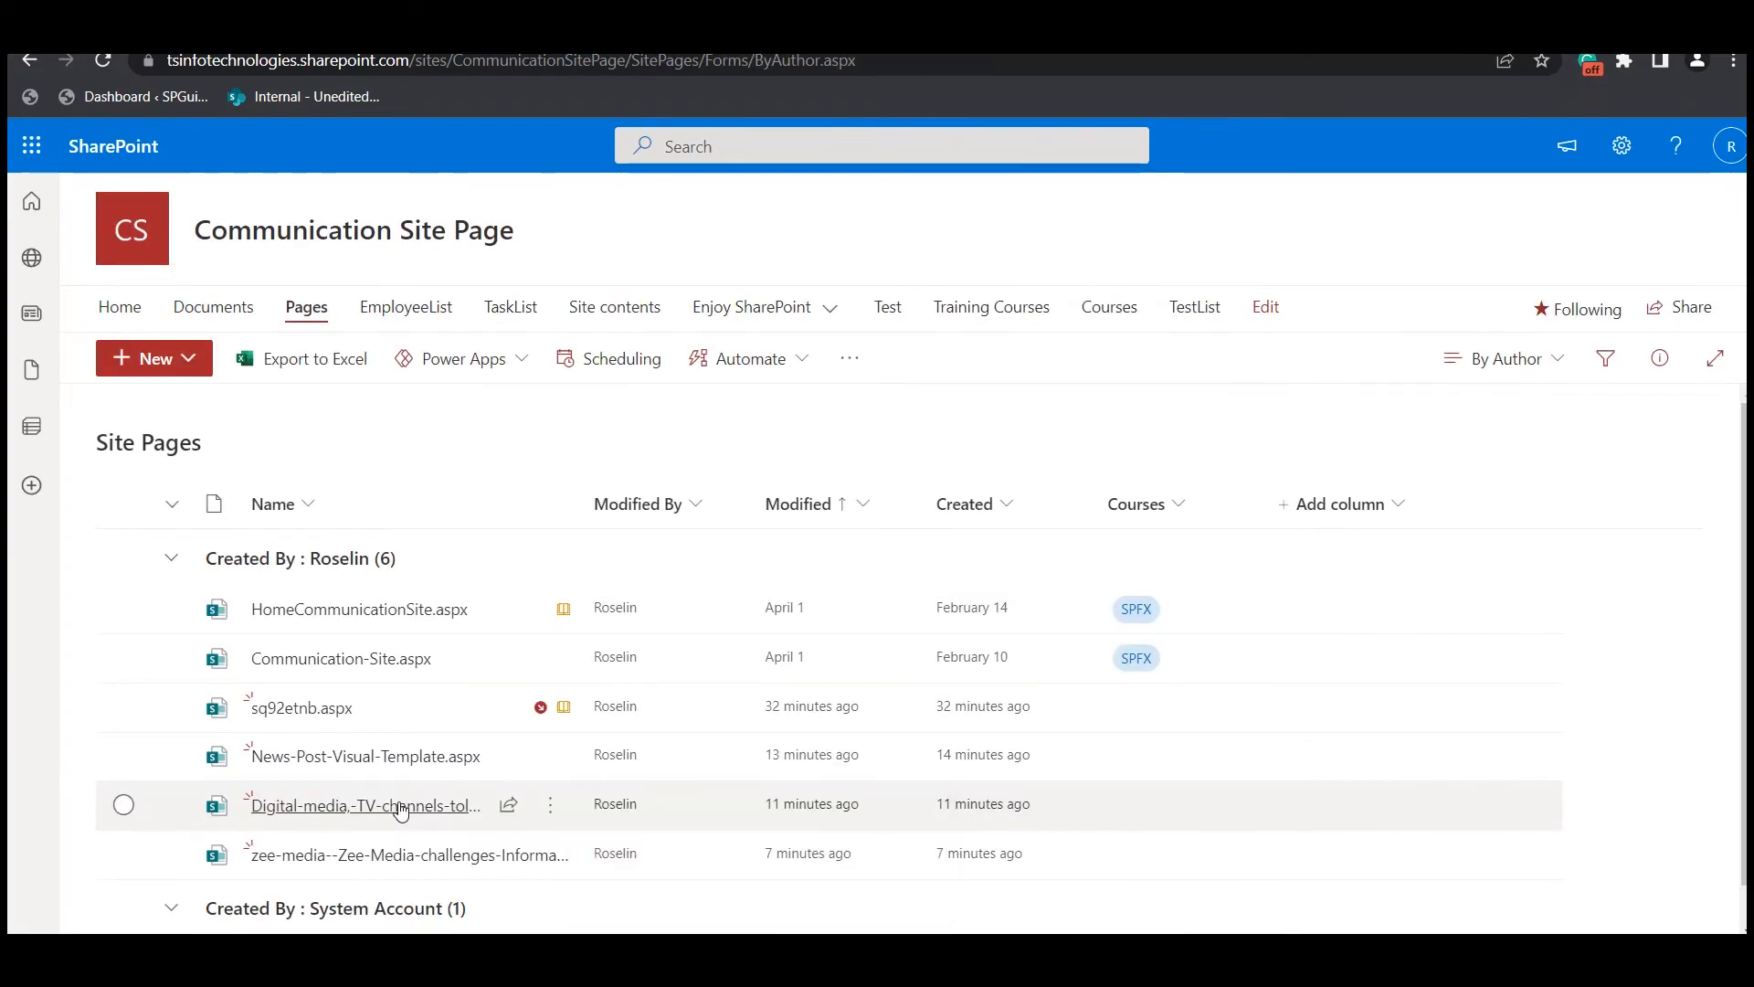
{"action": "left_click", "coordinate": [486, 811]}
{"action": "left_click", "coordinate": [1659, 359]}
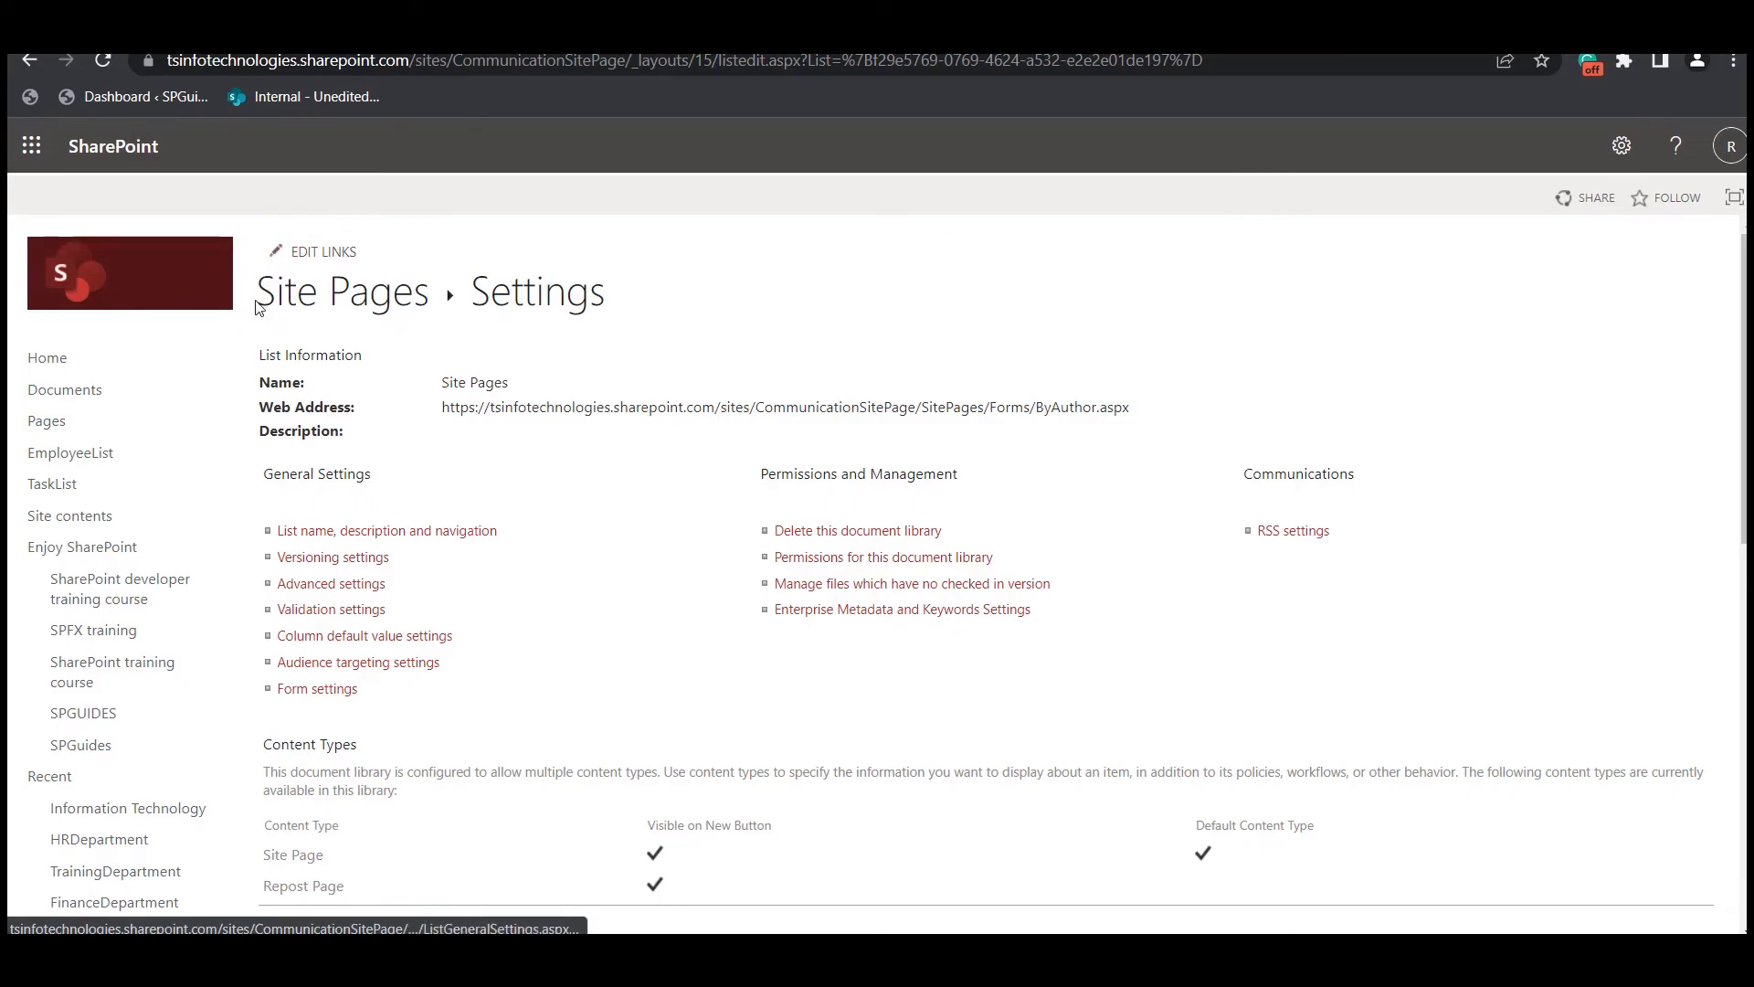
{"action": "left_click", "coordinate": [334, 664]}
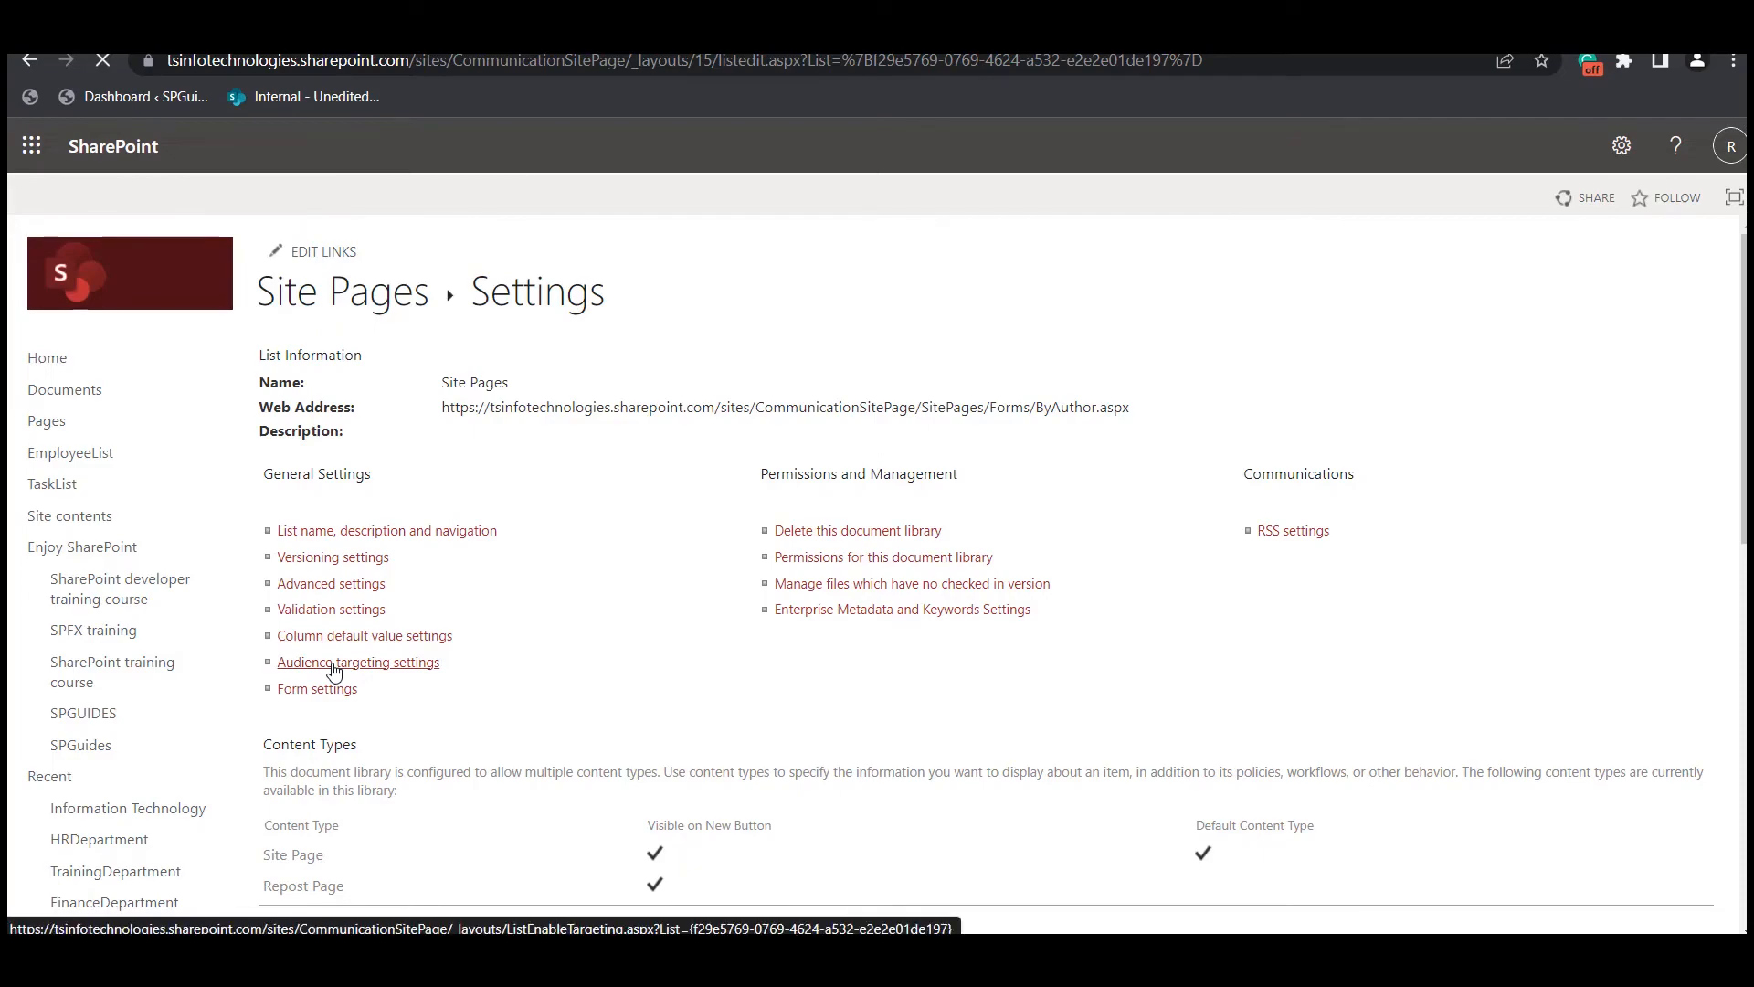
{"action": "left_click", "coordinate": [786, 376]}
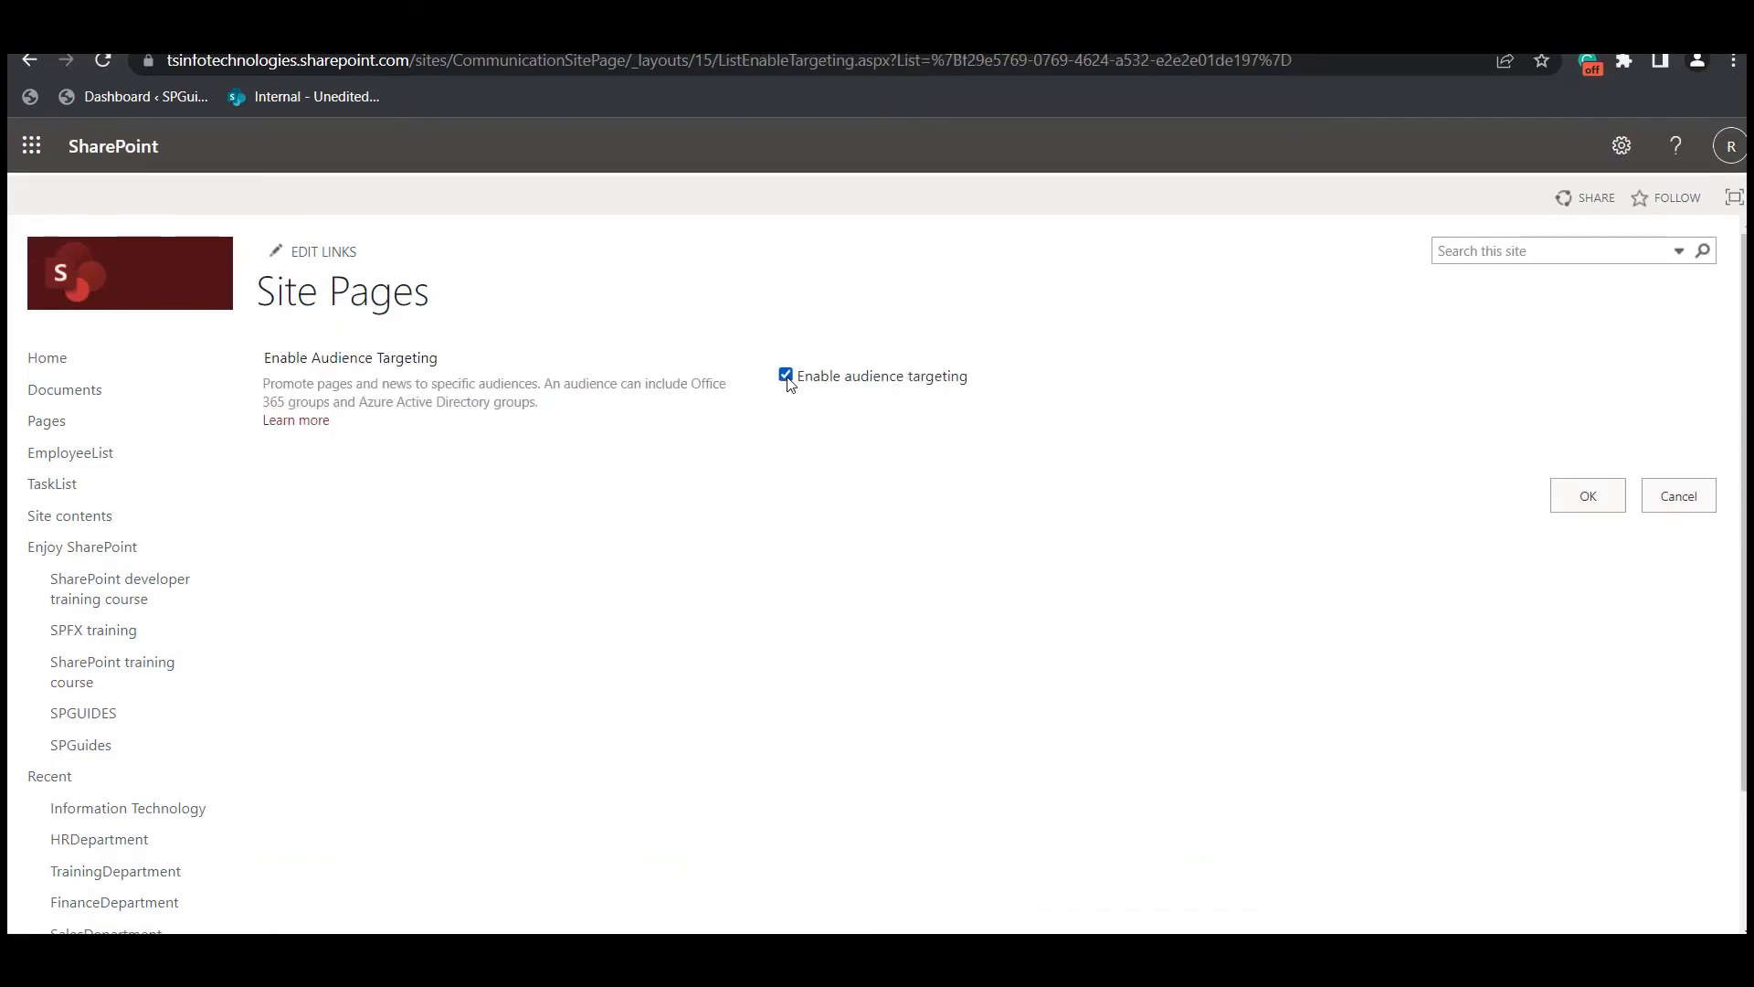
{"action": "left_click", "coordinate": [1572, 492]}
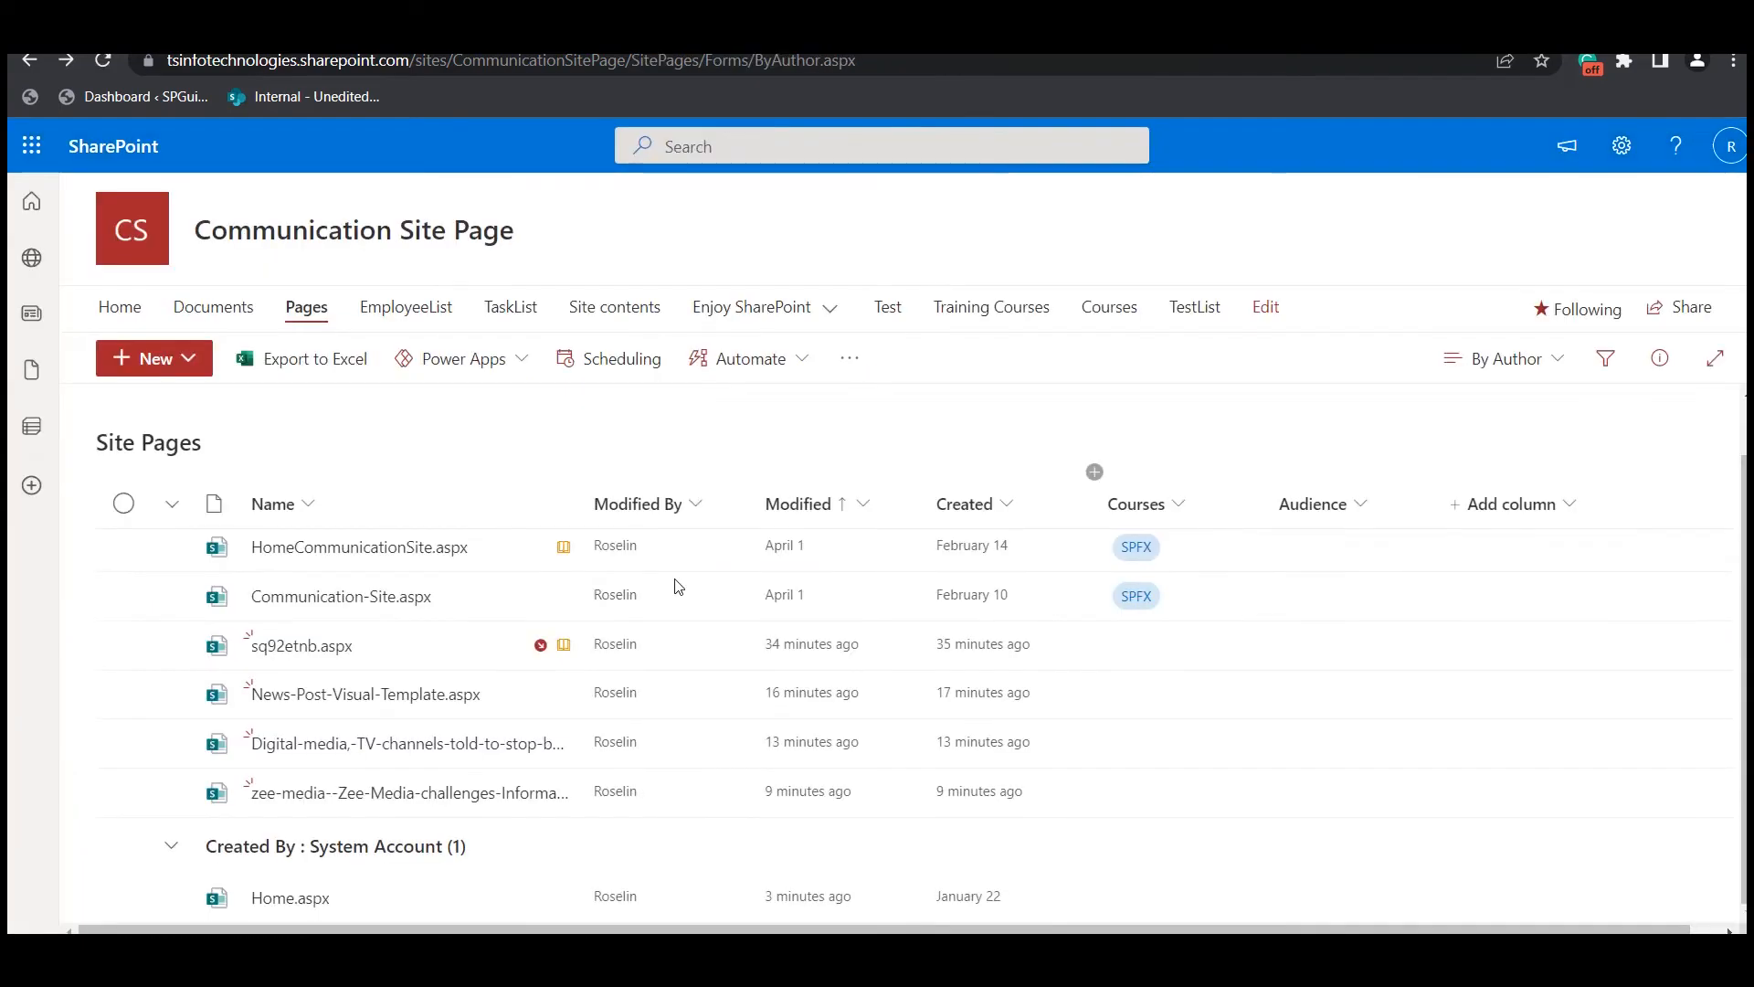
- Set the Audience property of the Digital-media,-TV-channels-told-to-stop-betting-ads page to the suggested members group and save it
{"action": "left_click", "coordinate": [124, 744]}
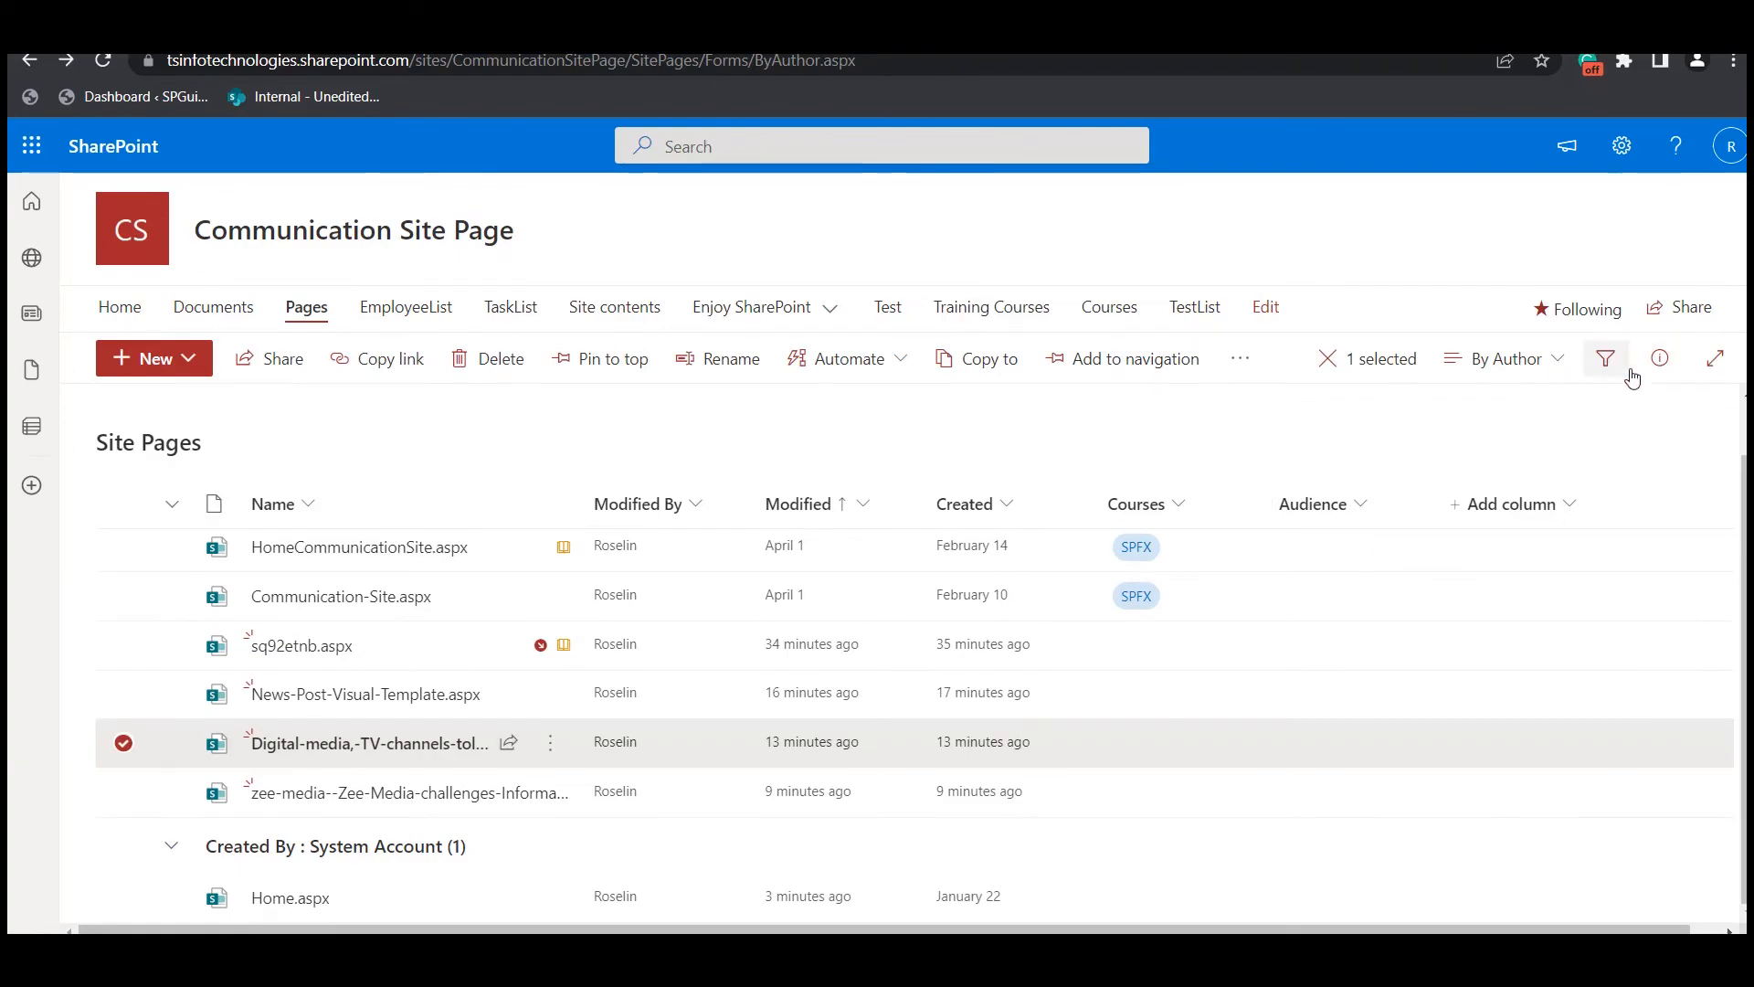
{"action": "left_click", "coordinate": [1658, 359]}
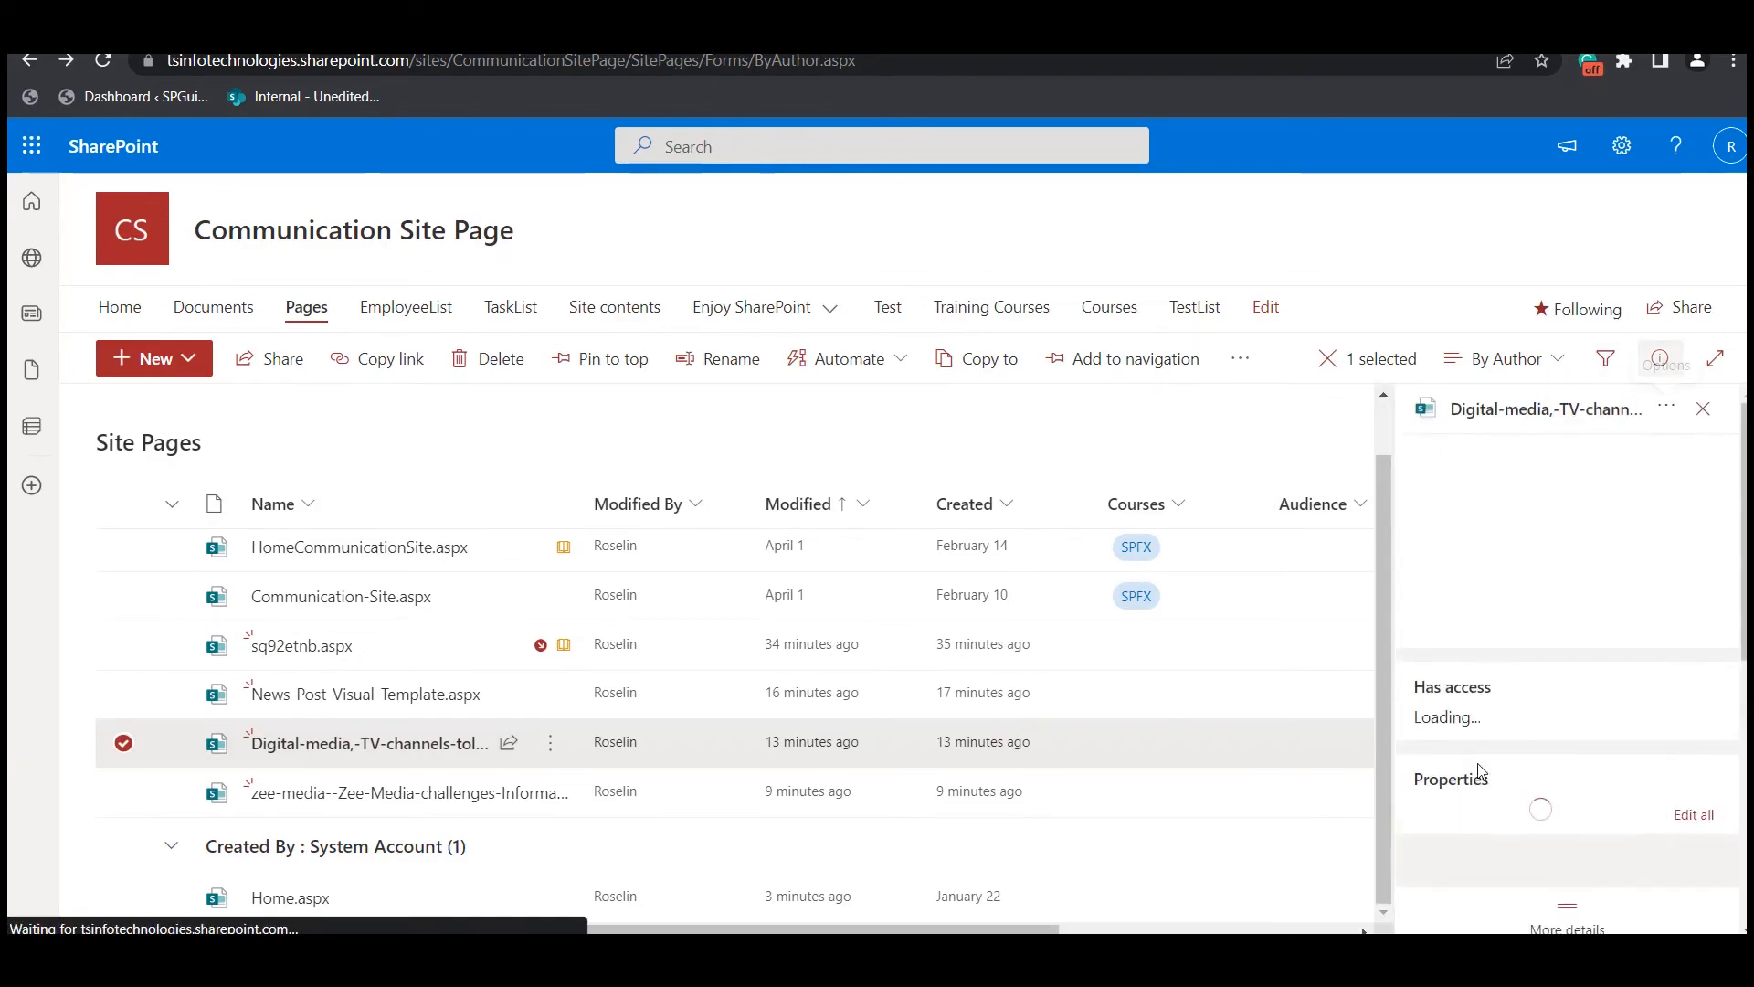
{"action": "scroll", "coordinate": [1700, 842], "scroll_direction": "down", "scroll_amount": 3}
{"action": "left_click", "coordinate": [1692, 555]}
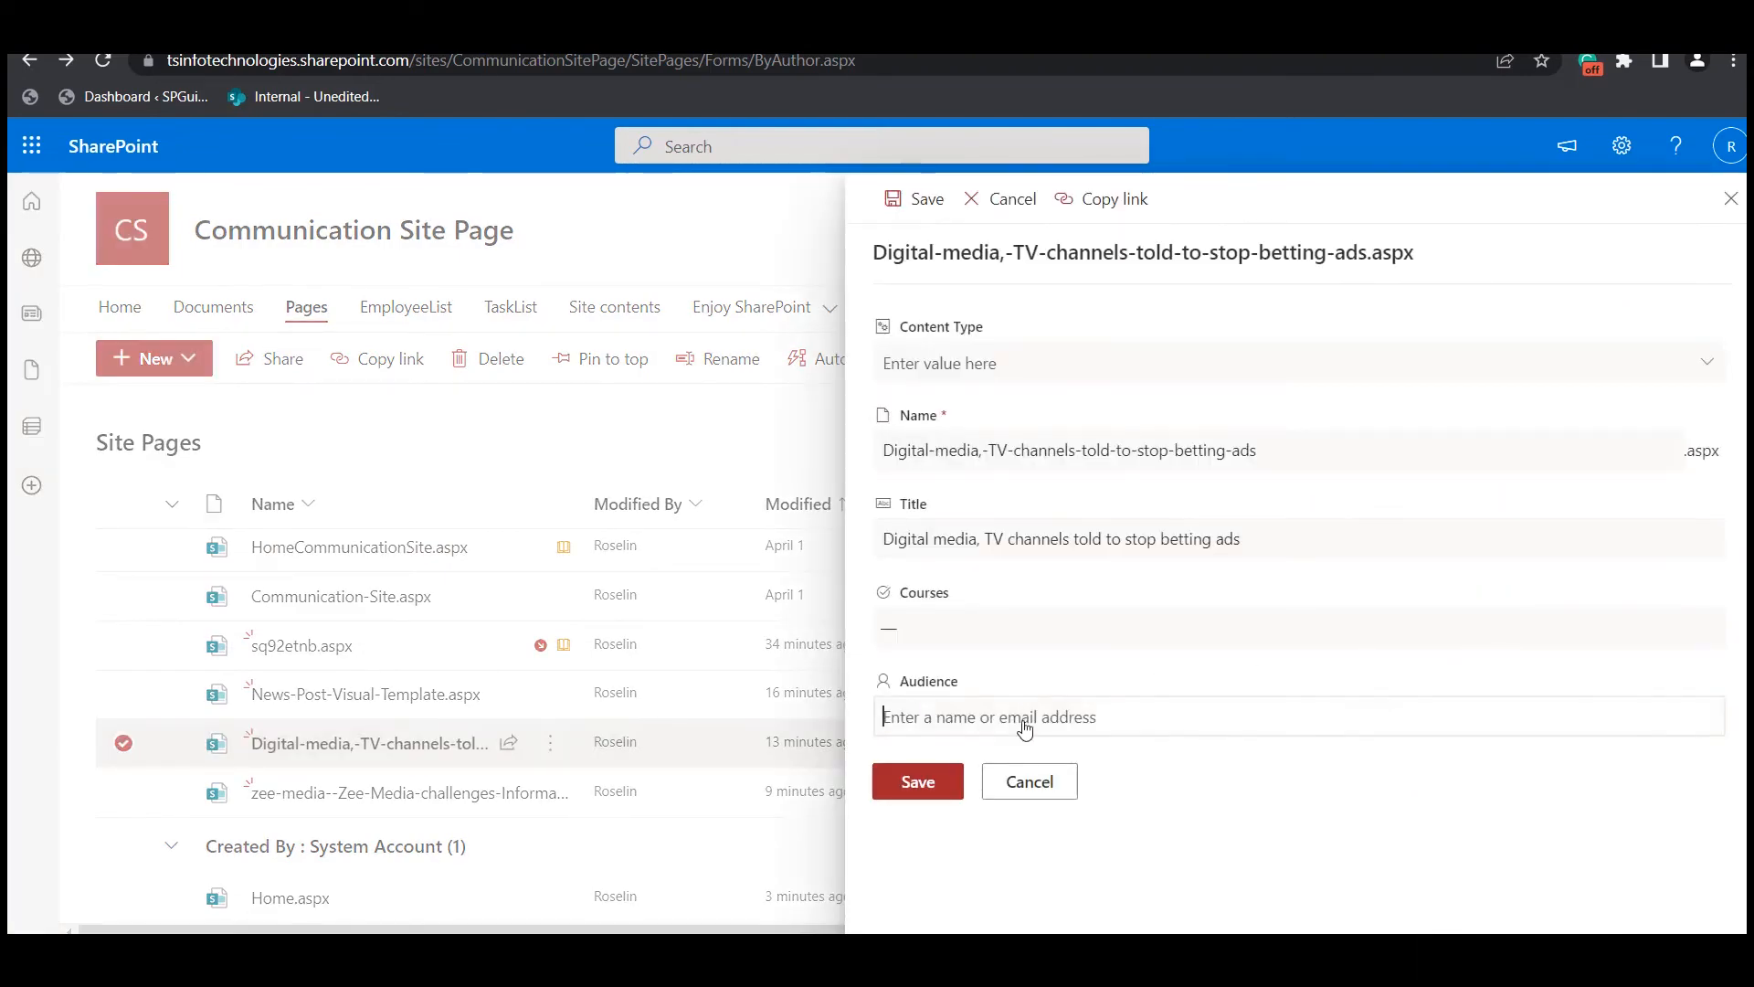
{"action": "left_click", "coordinate": [1025, 728]}
{"action": "type", "text": "rose"}
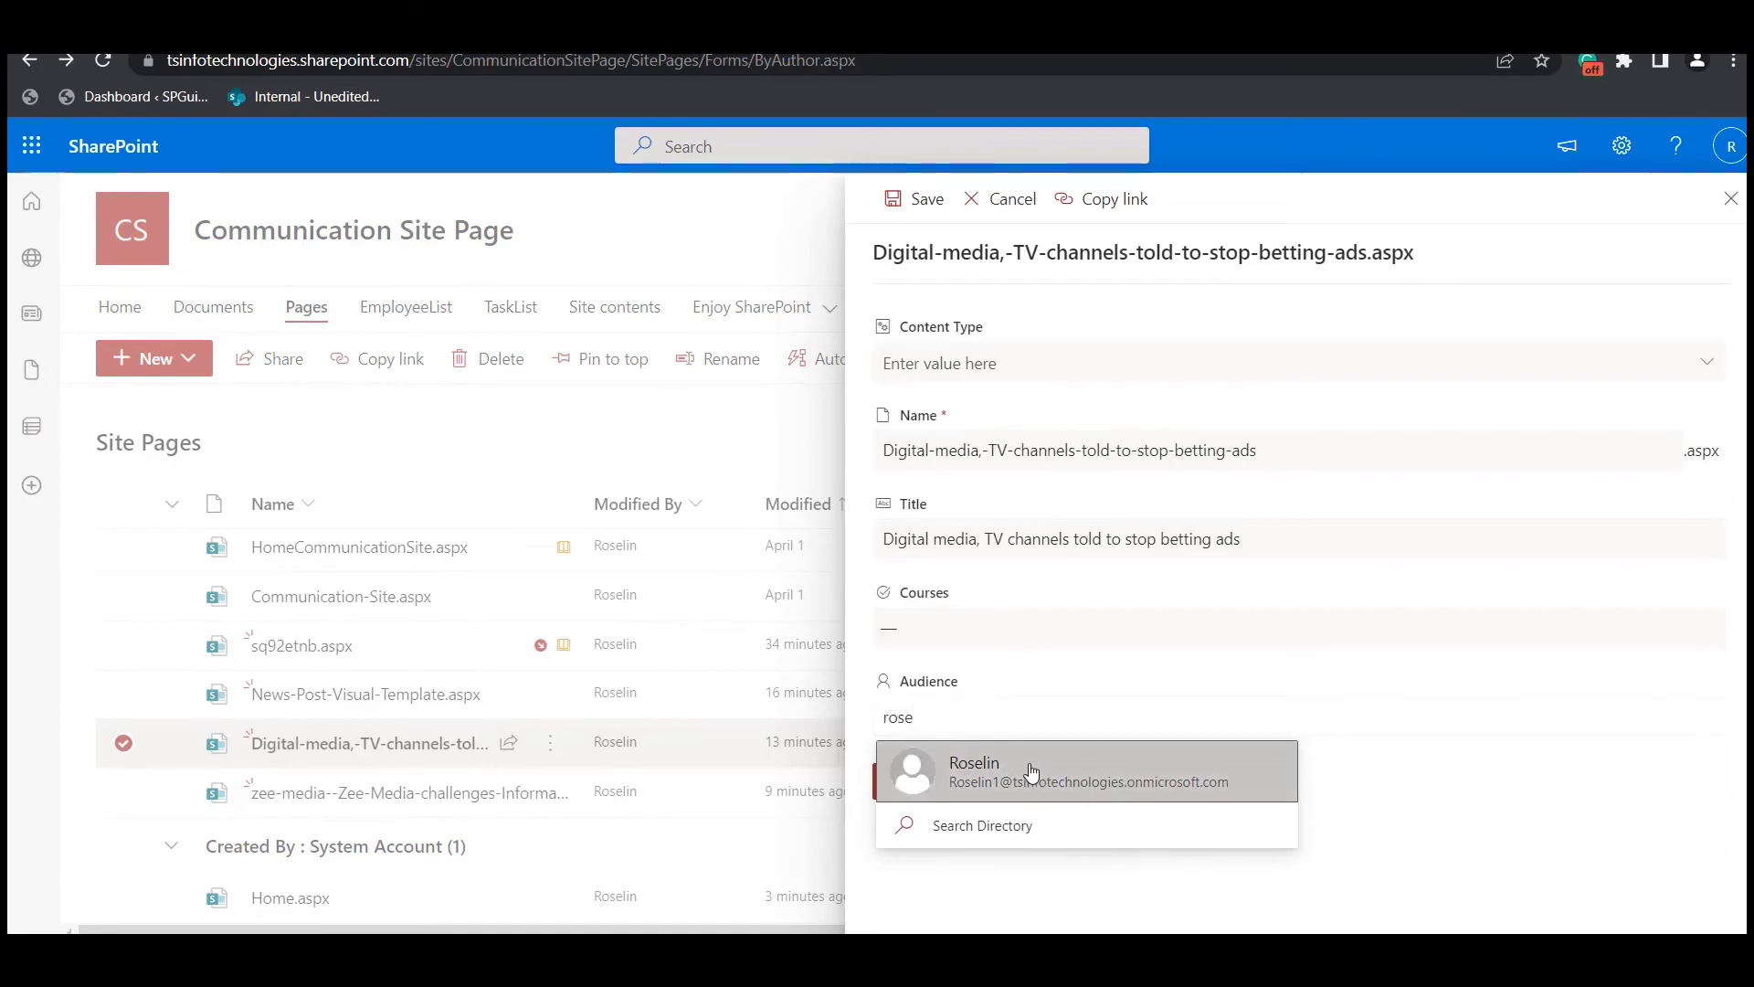
{"action": "left_click", "coordinate": [1027, 767]}
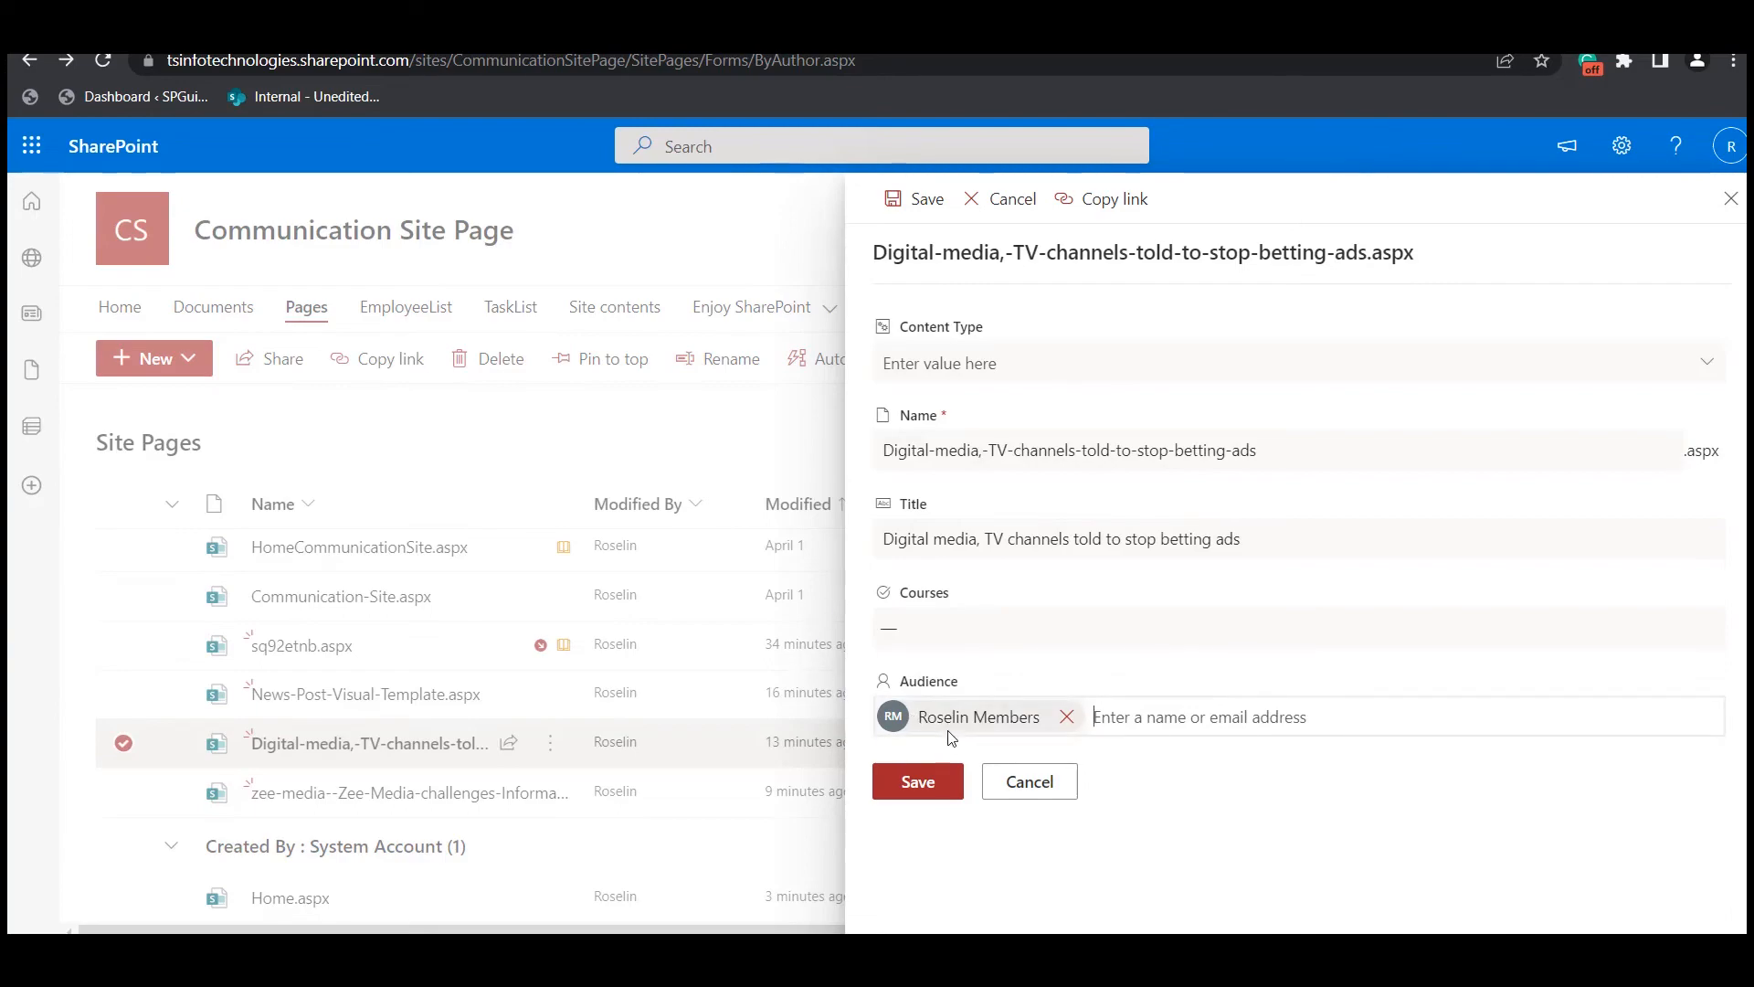
{"action": "left_click", "coordinate": [937, 785]}
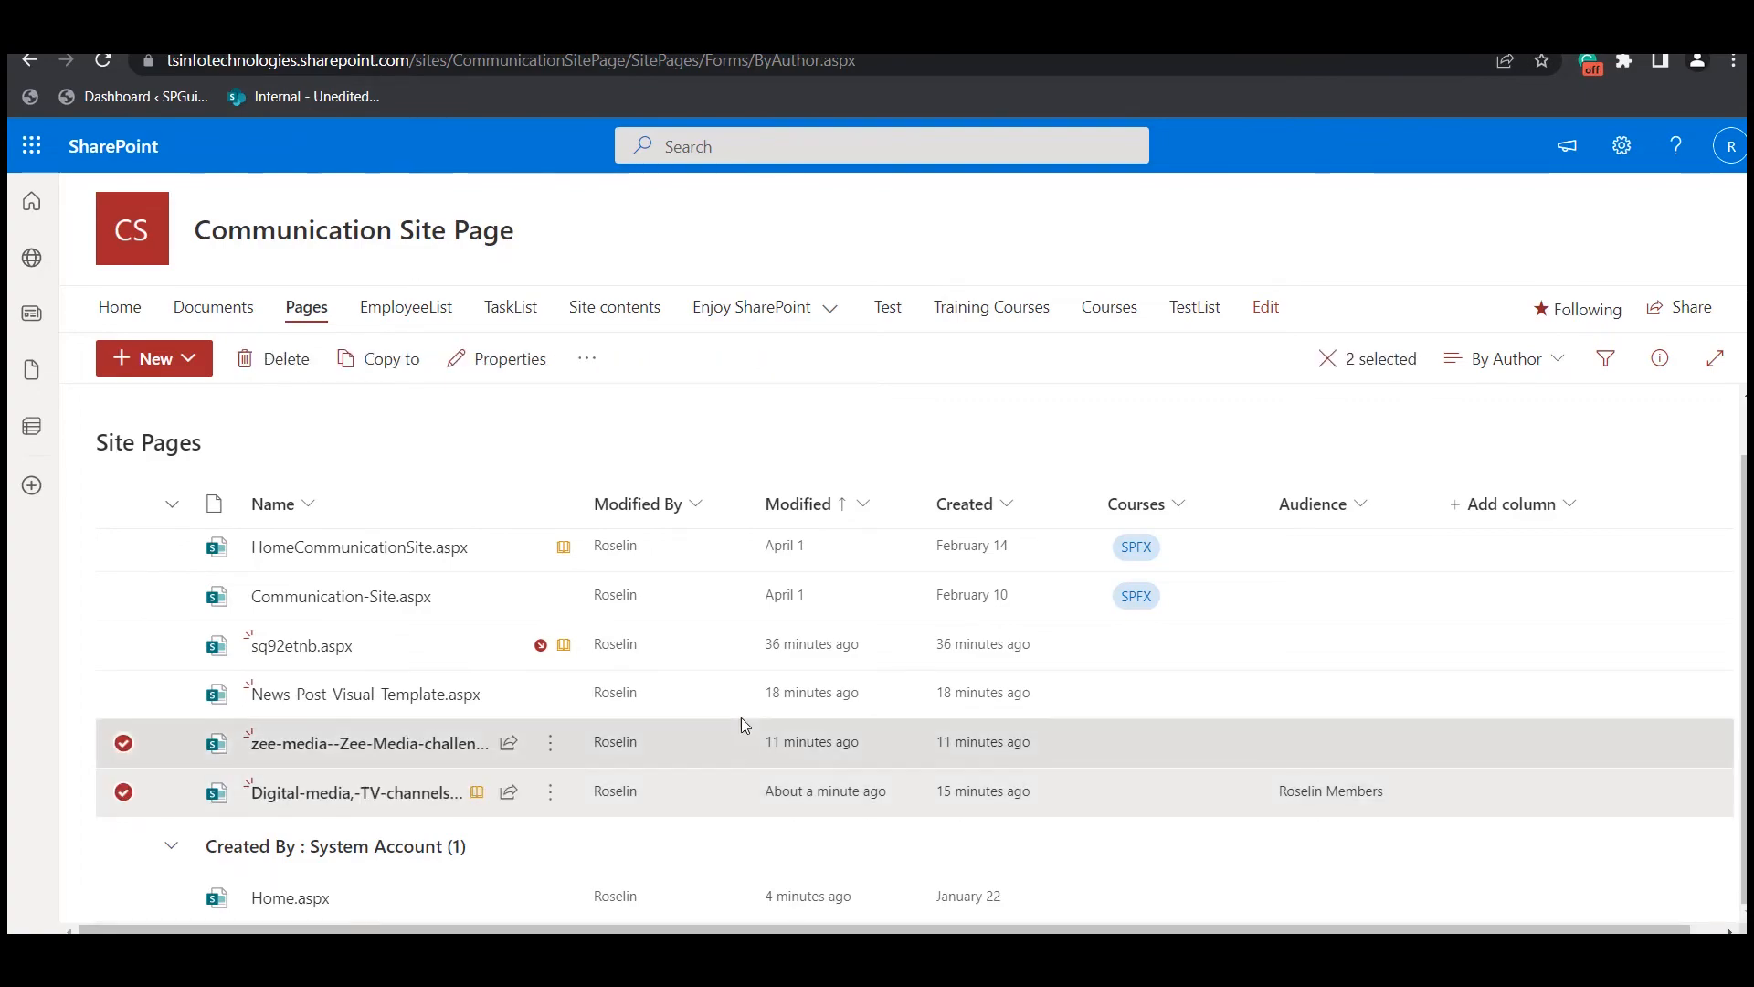
- Delete the zee-media news page from the Site Pages library
{"action": "left_click", "coordinate": [125, 742]}
{"action": "left_click", "coordinate": [610, 358]}
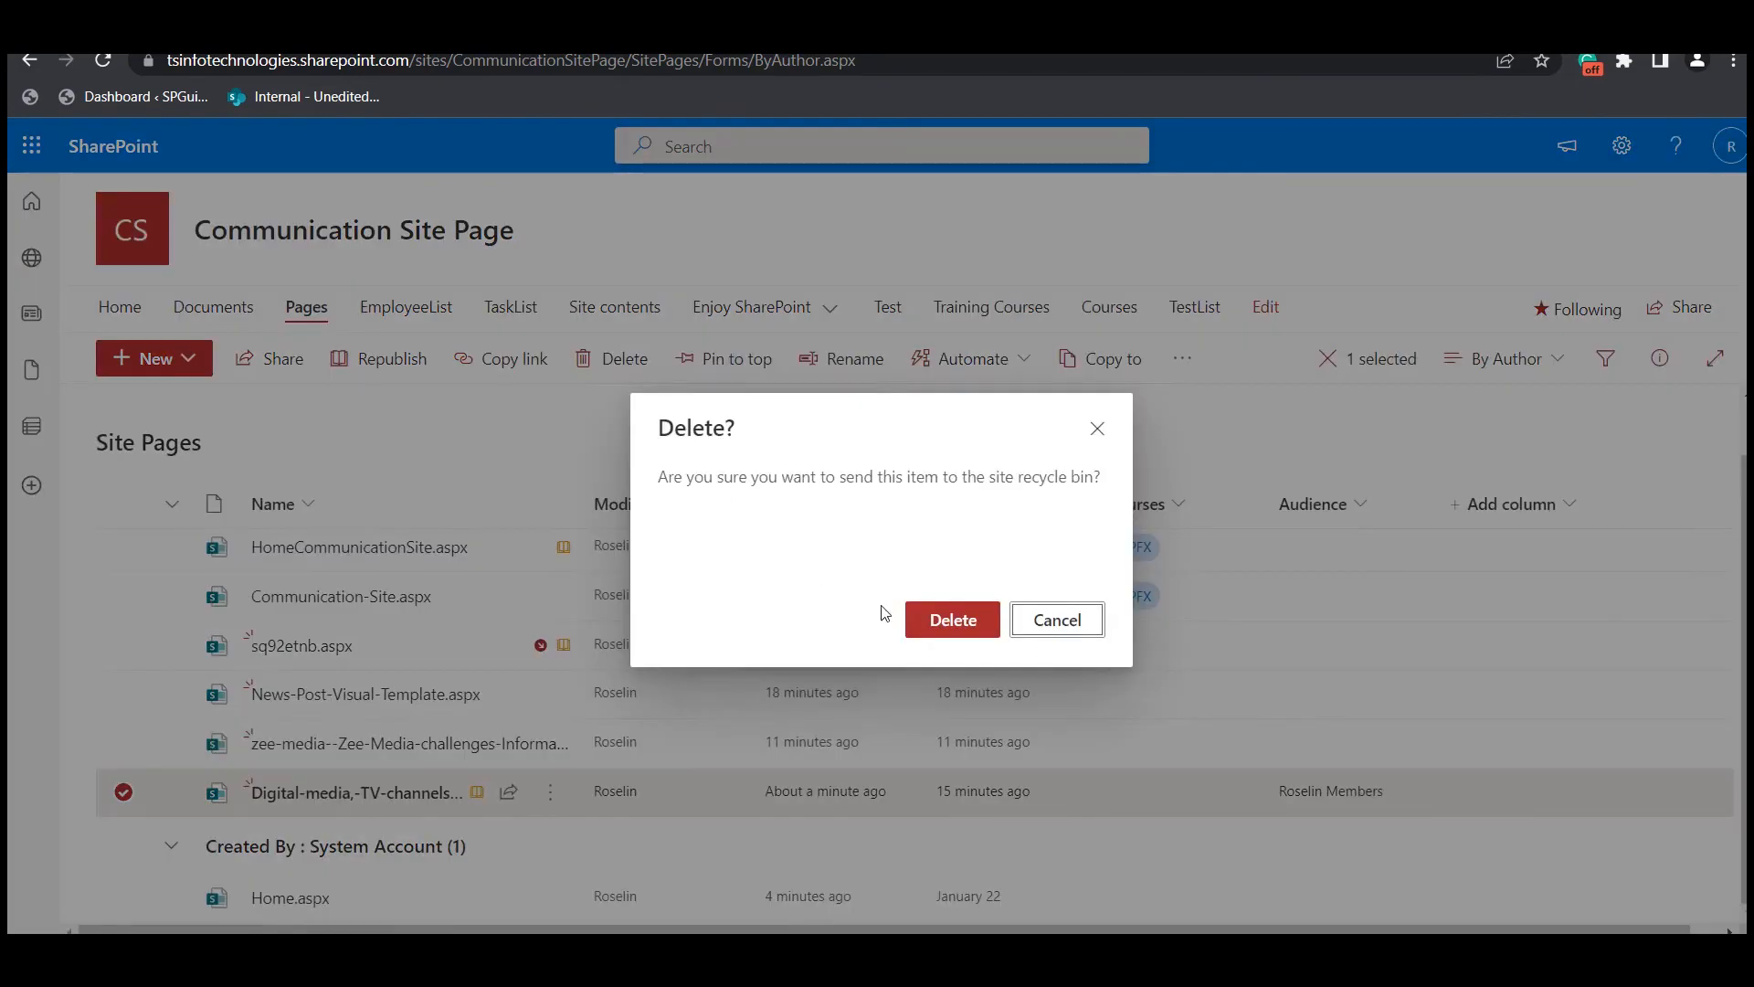
{"action": "left_click", "coordinate": [956, 621]}
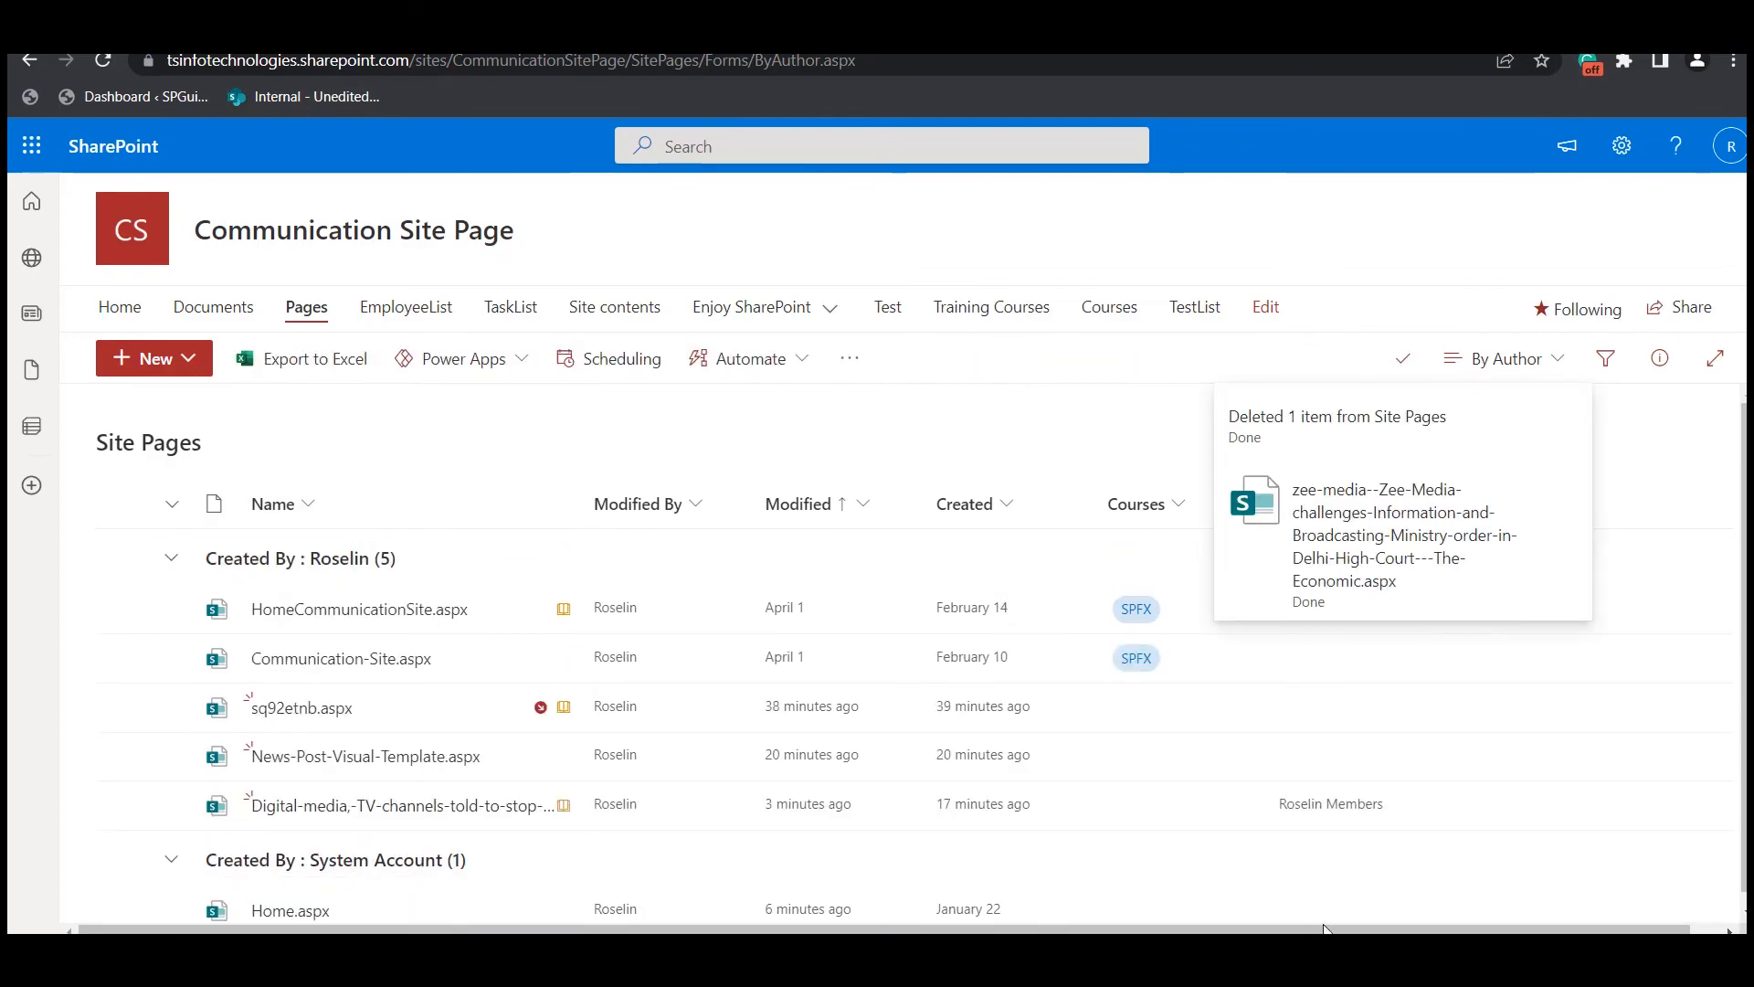
- Start sharing the News-Post-Visual-Template.aspx page by link and add a suggested colleague as the recipient
{"action": "mouse_move", "coordinate": [508, 756]}
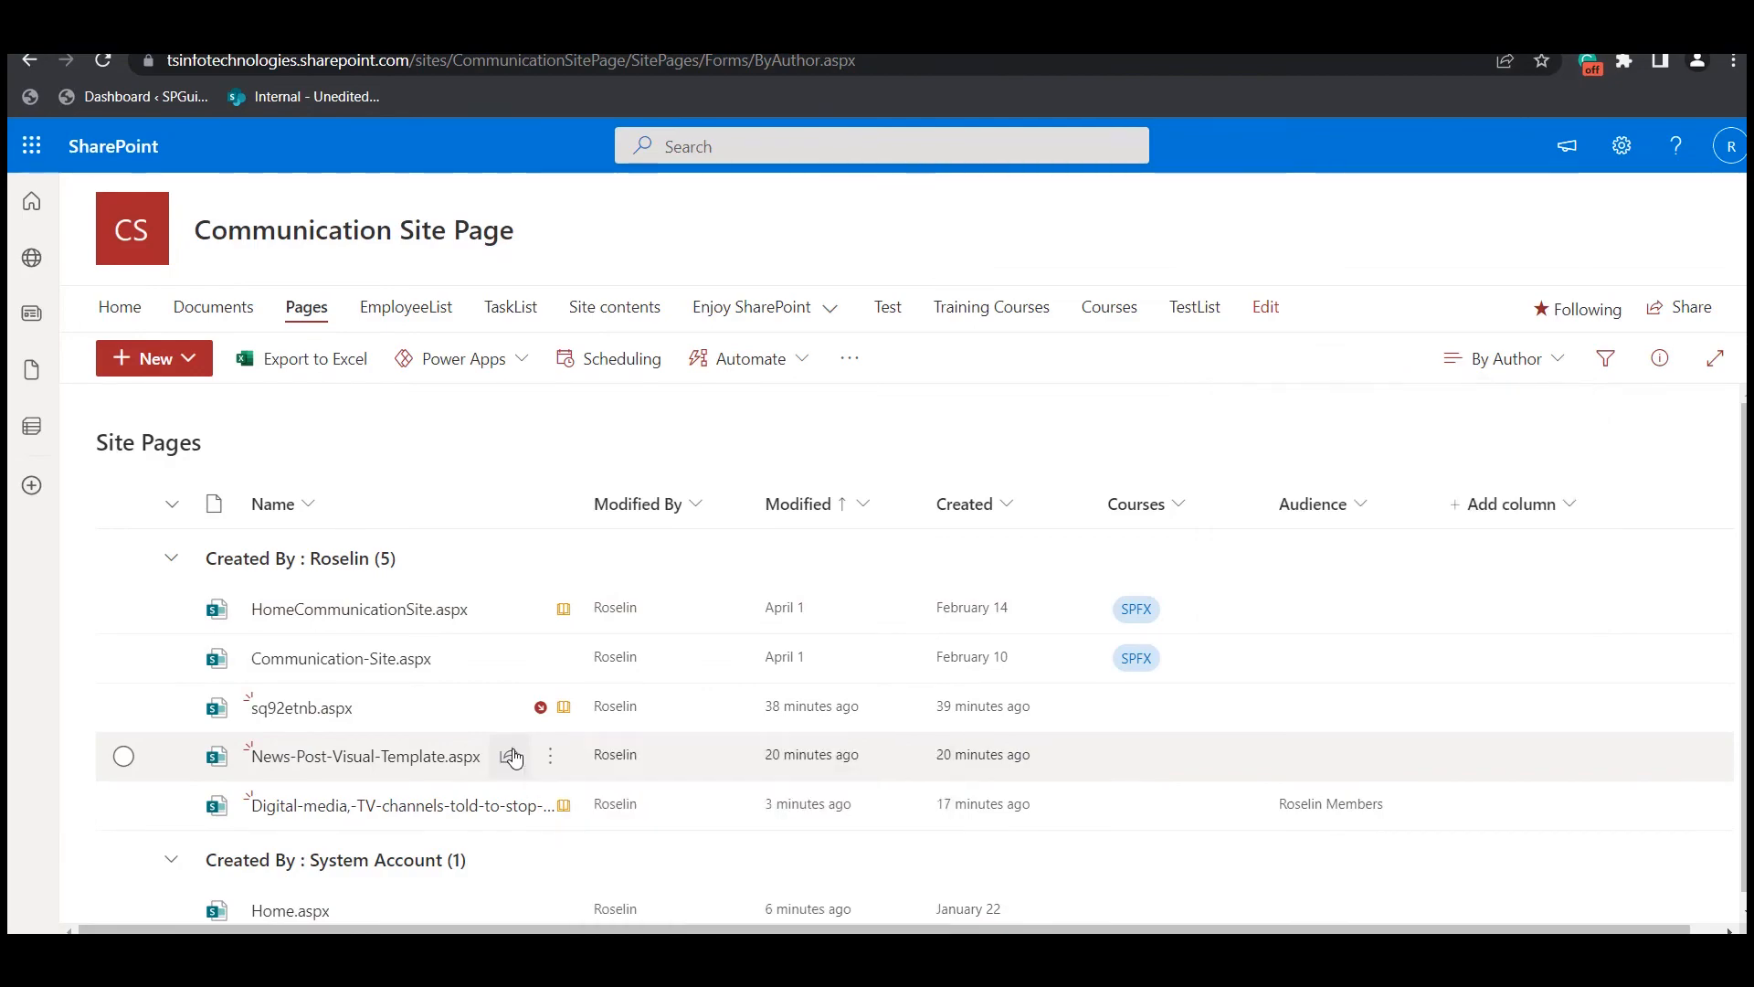
{"action": "left_click", "coordinate": [510, 756]}
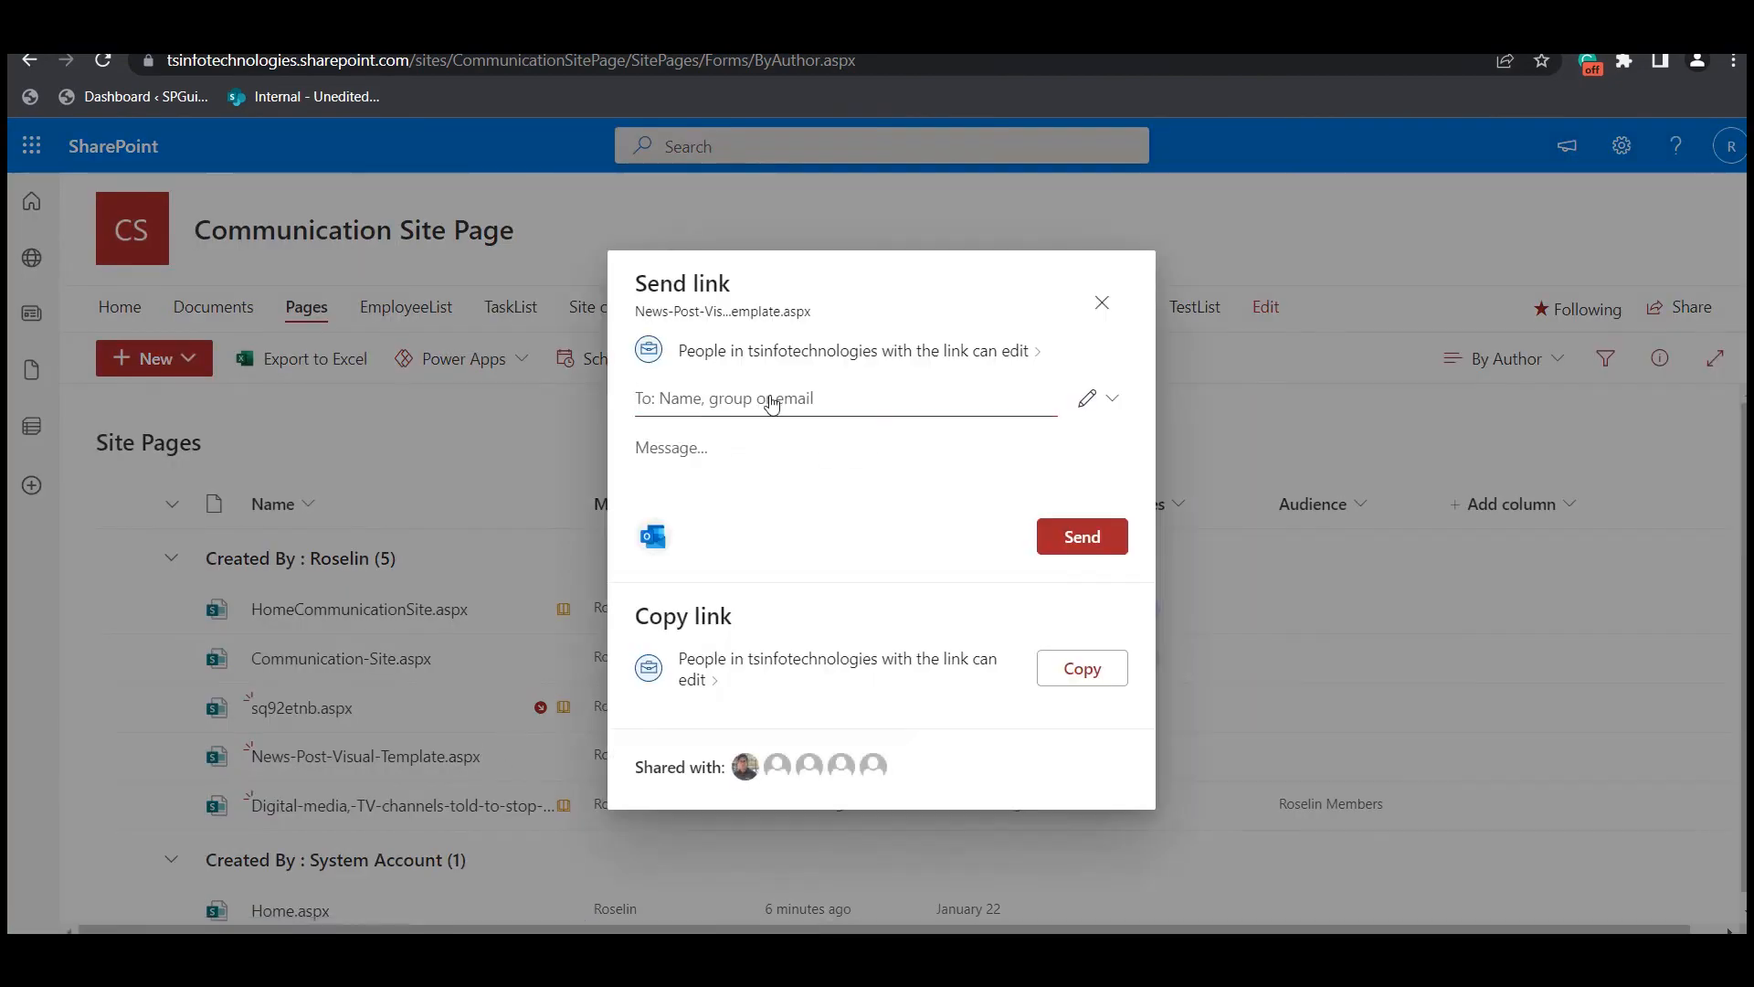
{"action": "left_click", "coordinate": [770, 402]}
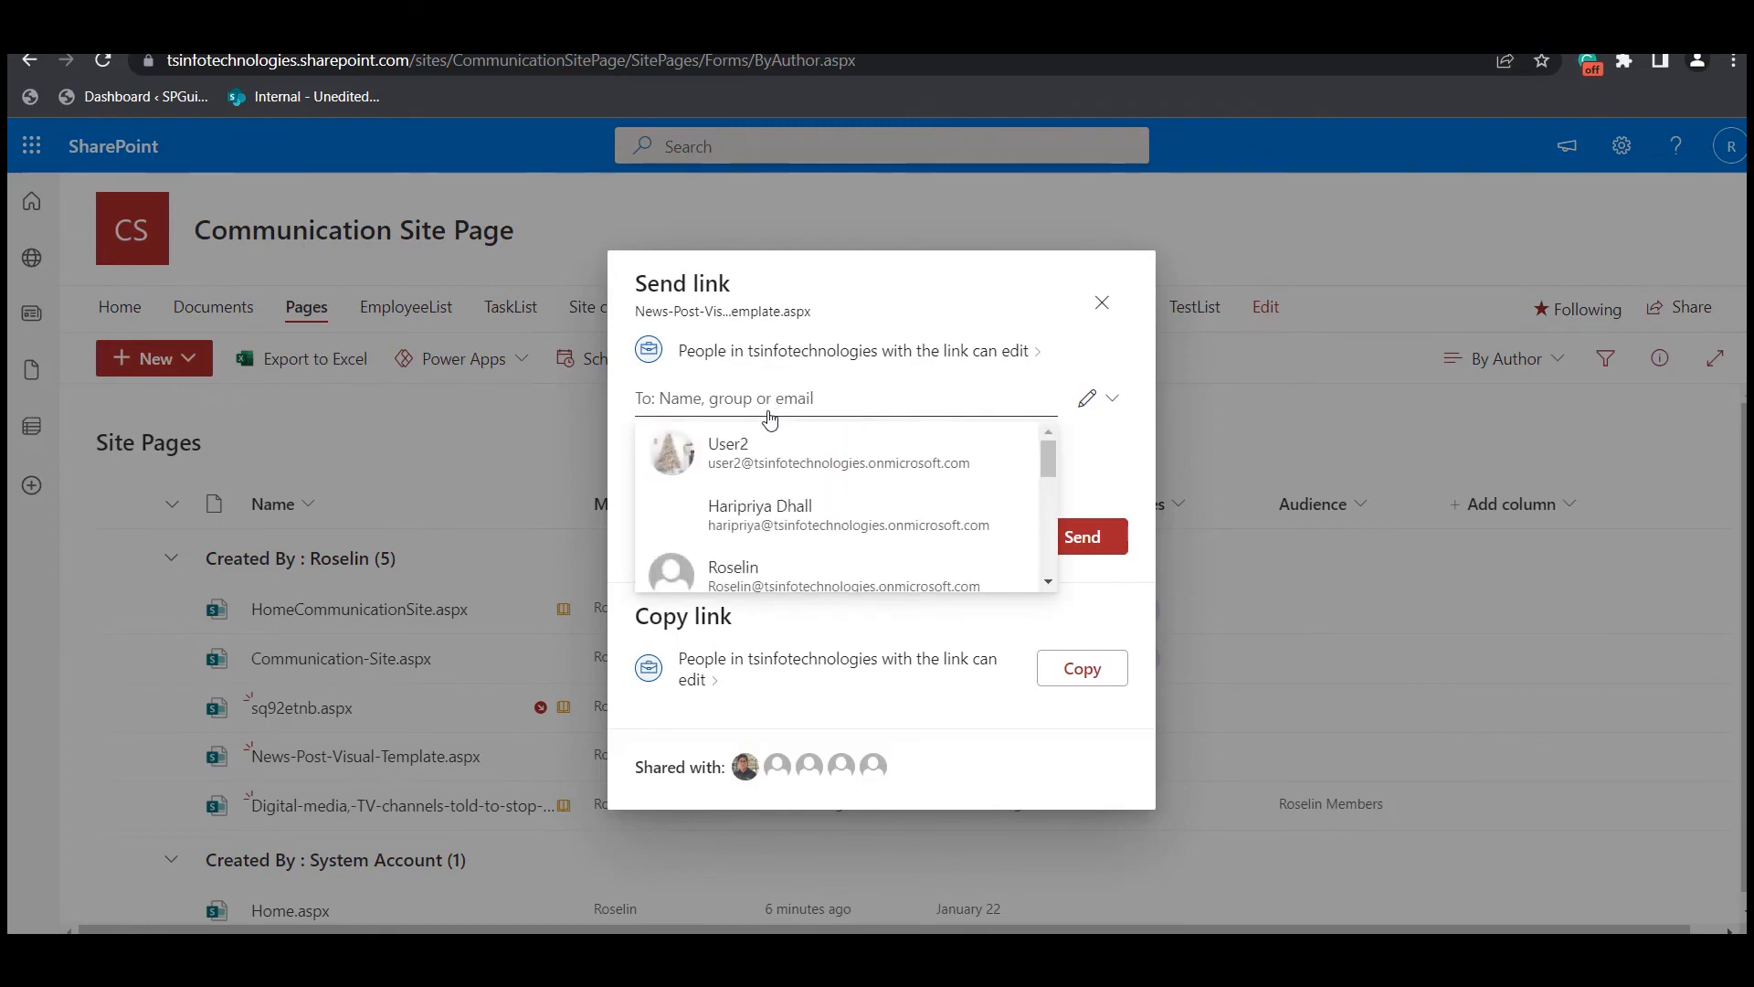
{"action": "left_click", "coordinate": [764, 565]}
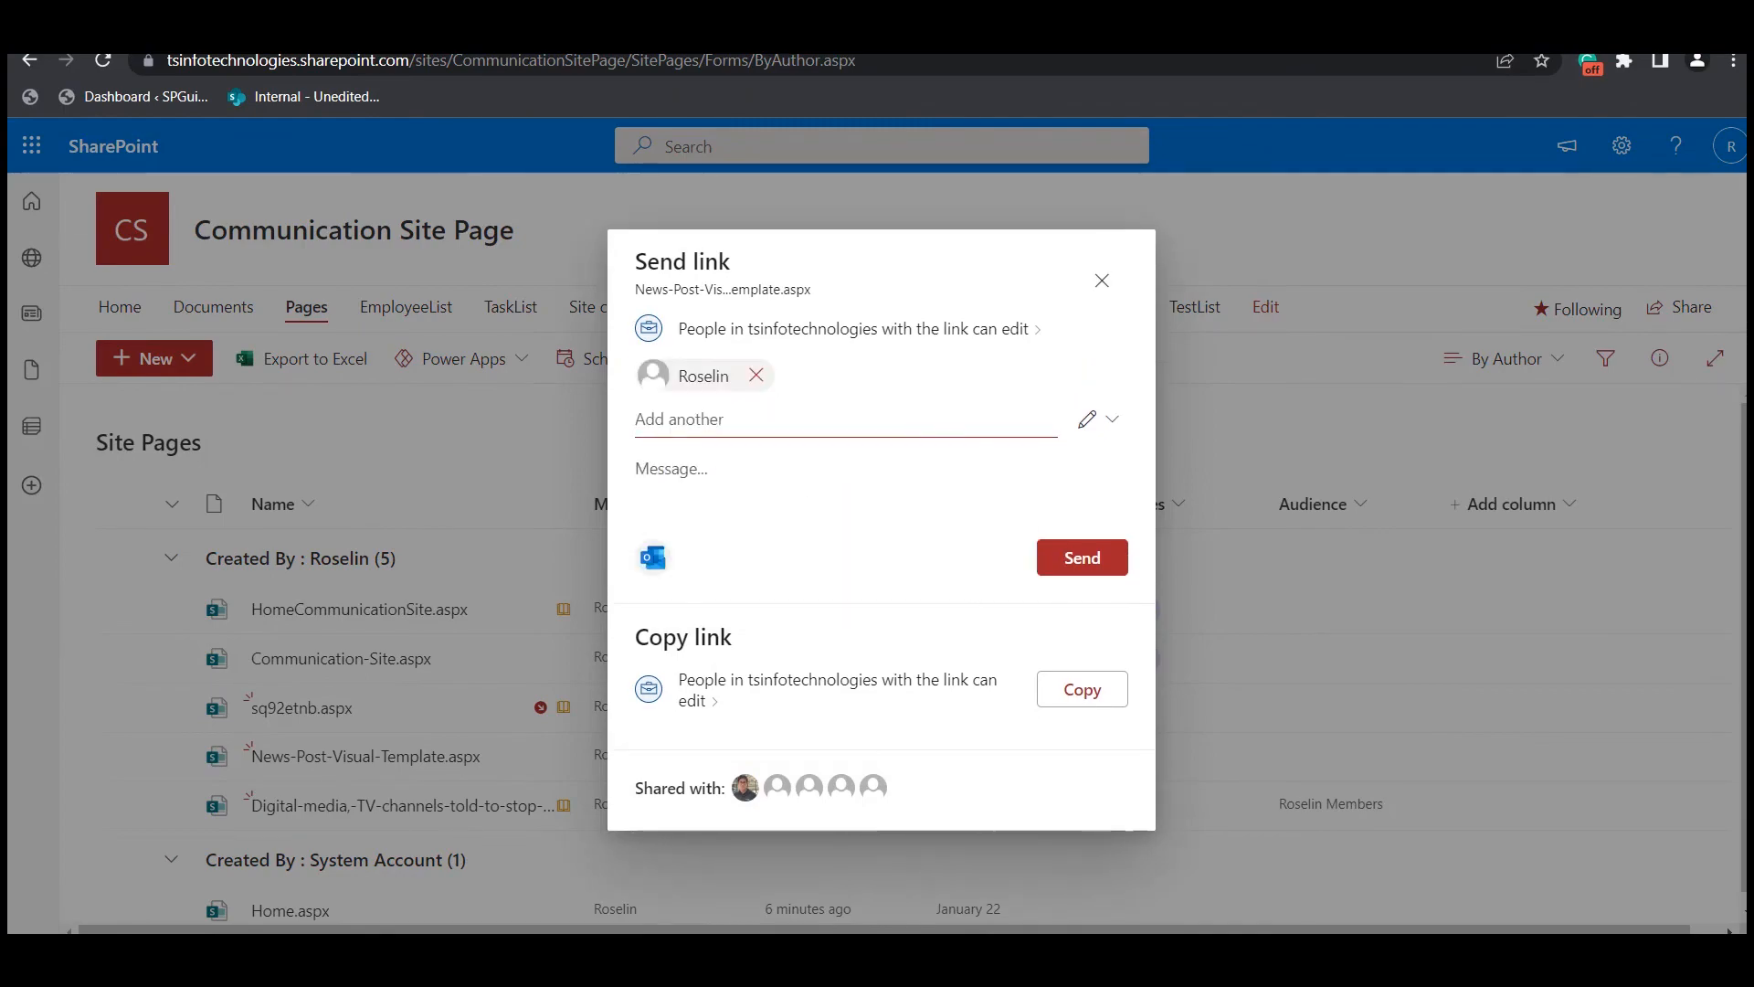